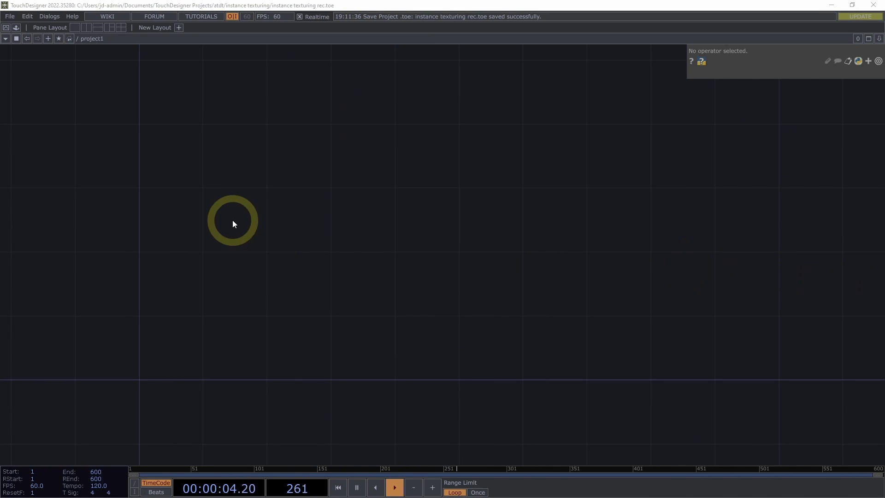
# Add a Rectangle SOP to the empty project1 network
pyautogui.moveTo(204, 255); pyautogui.dragTo(482, 189)
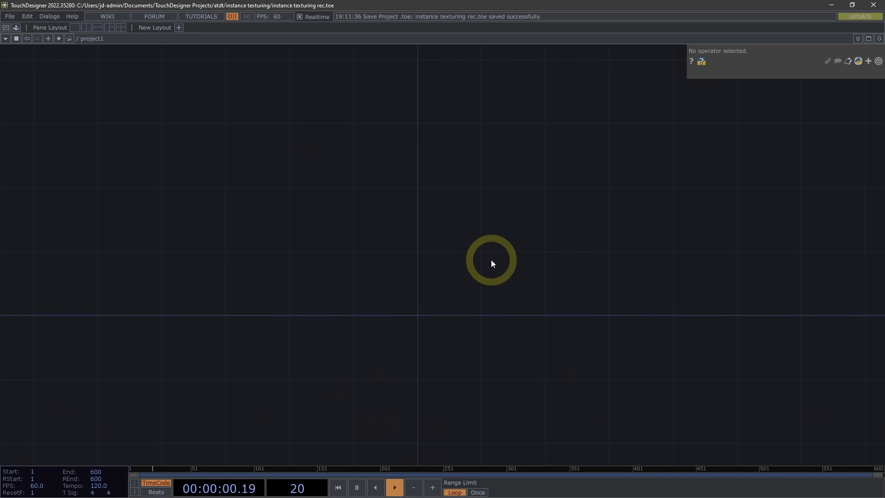
pyautogui.moveTo(482, 257); pyautogui.dragTo(425, 251)
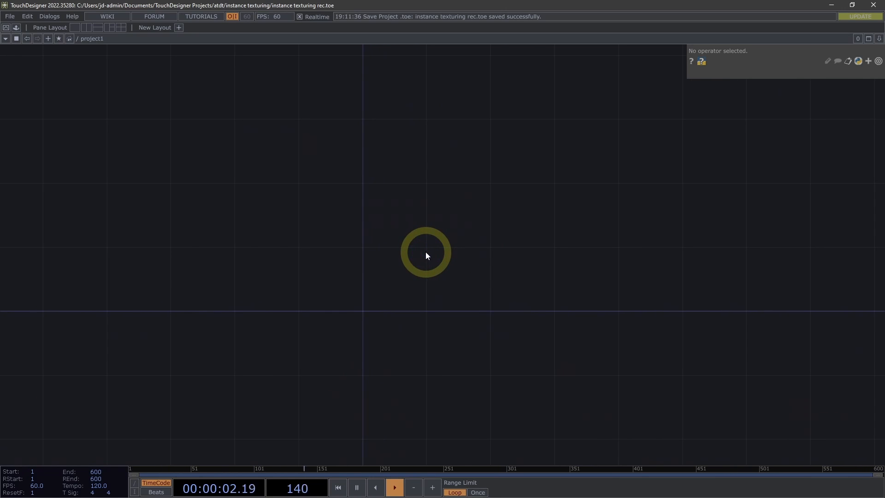
pyautogui.press('Tab')
pyautogui.click(339, 134)
pyautogui.write('re')
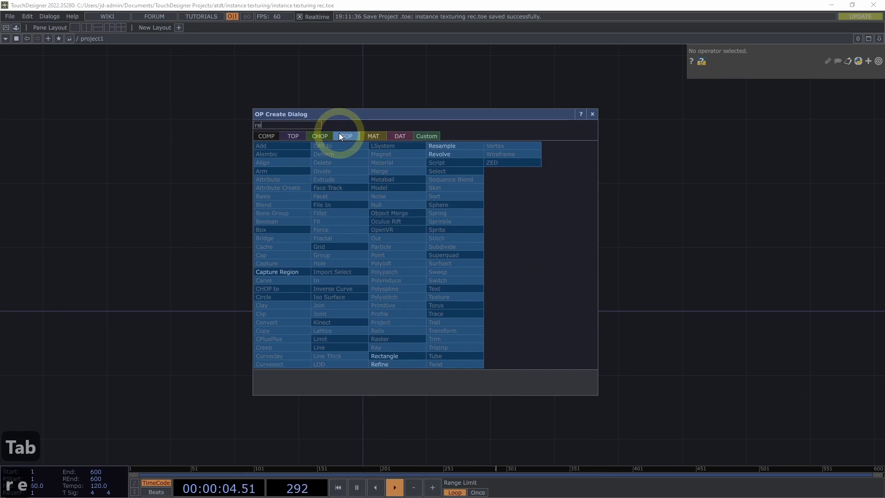
pyautogui.click(410, 355)
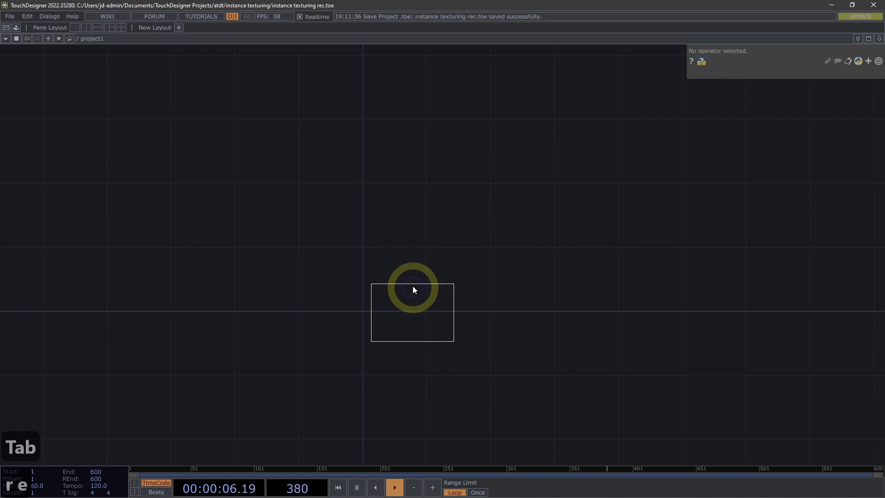
pyautogui.click(412, 279)
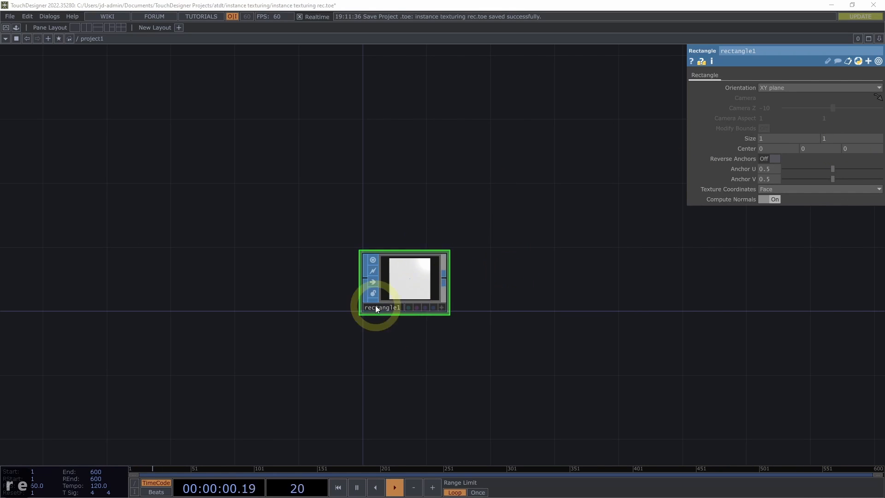
# Append a Null SOP to the output of rectangle1 and place it beside it
pyautogui.moveTo(506, 313); pyautogui.dragTo(483, 304)
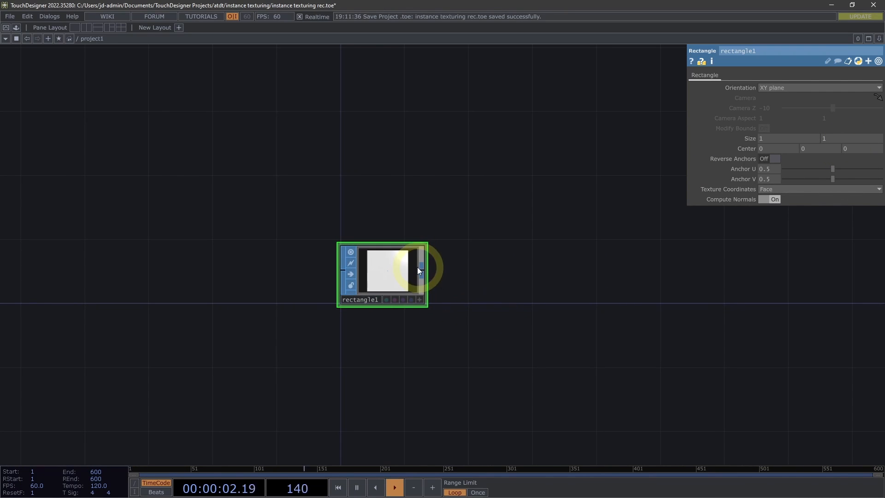
pyautogui.click(421, 270)
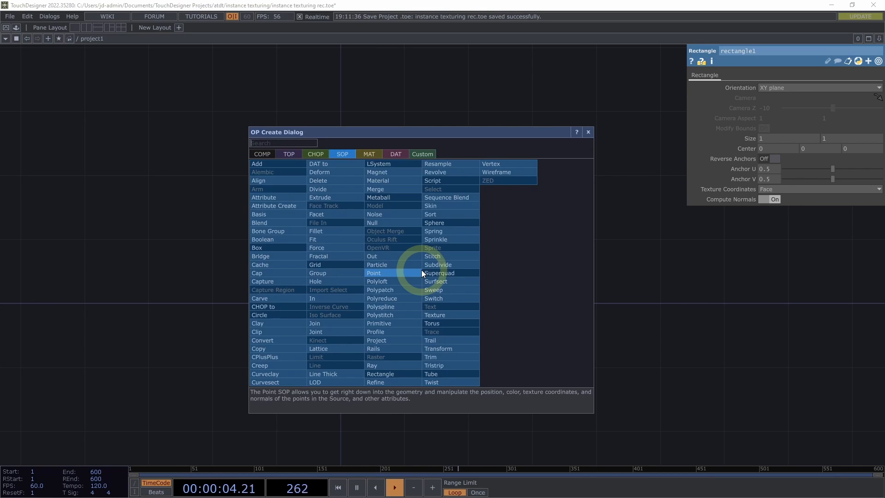
pyautogui.write('null')
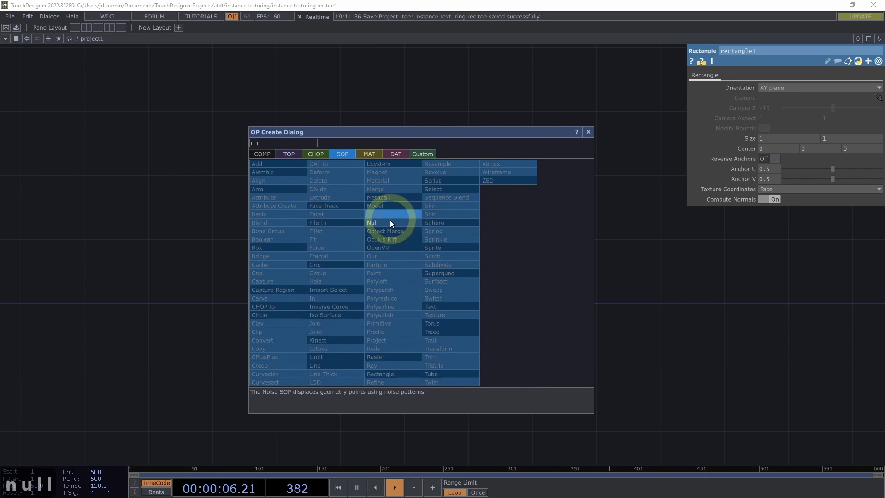
pyautogui.click(389, 221)
pyautogui.click(490, 271)
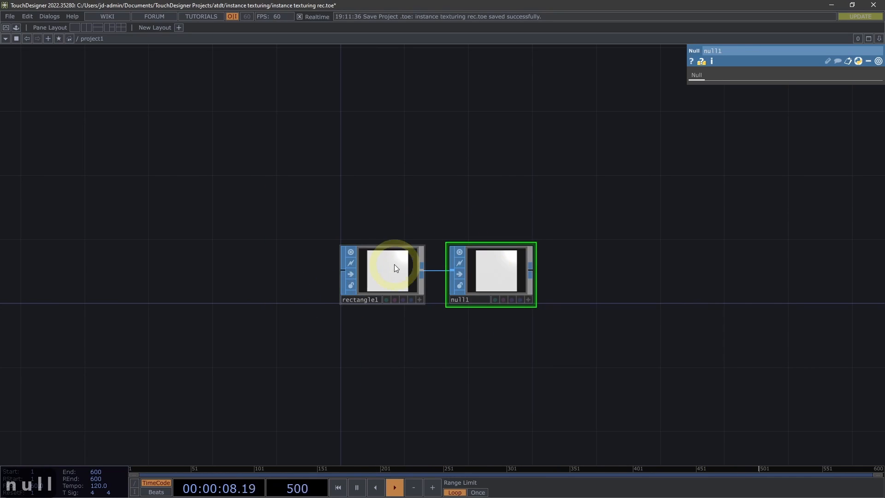
# Append a Geometry COMP to the output of null1 and align it with the chain
pyautogui.moveTo(474, 354); pyautogui.dragTo(423, 345)
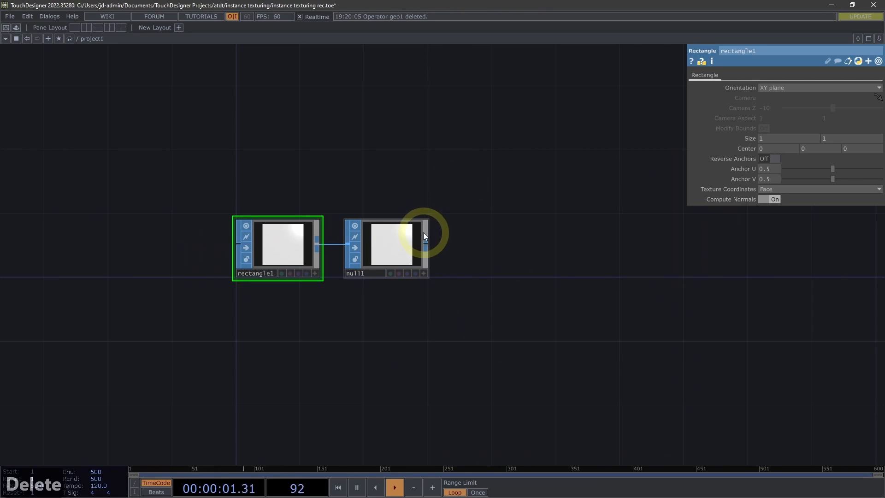
pyautogui.click(425, 245)
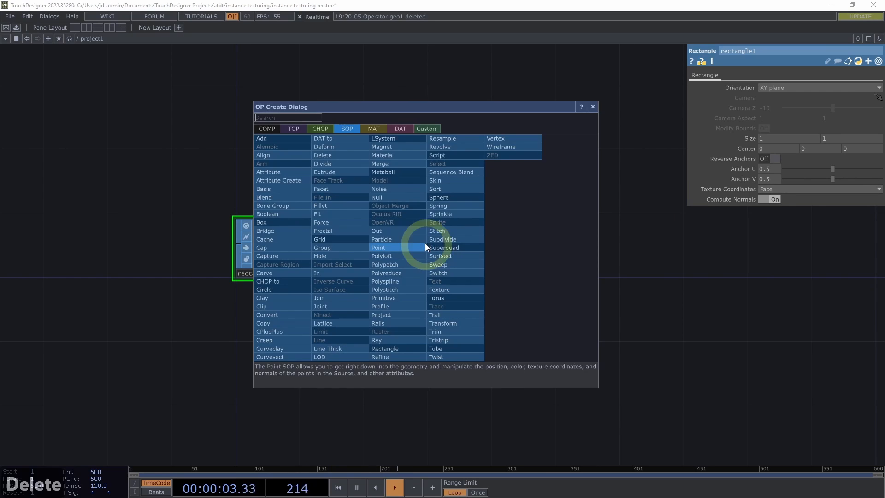
pyautogui.click(264, 128)
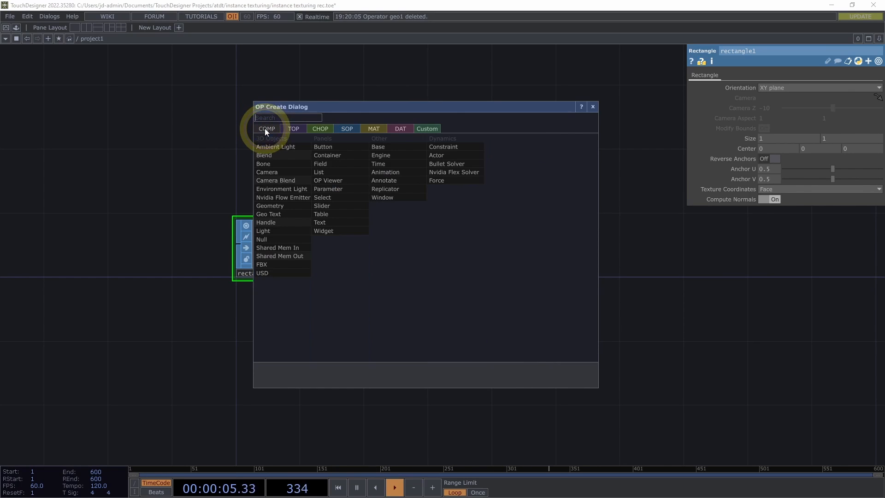
pyautogui.click(278, 208)
pyautogui.click(520, 252)
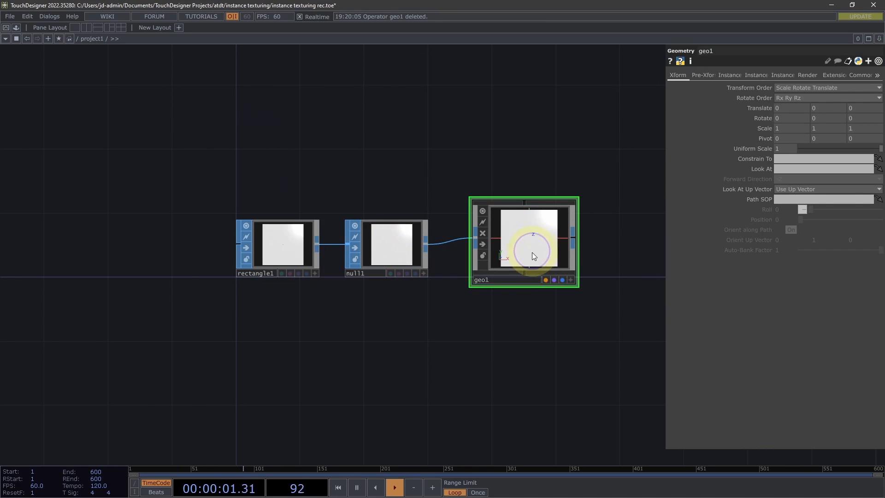
pyautogui.moveTo(532, 253); pyautogui.dragTo(529, 257)
# Add a Constant MAT and position it directly above geo1
pyautogui.moveTo(533, 328); pyautogui.dragTo(454, 326)
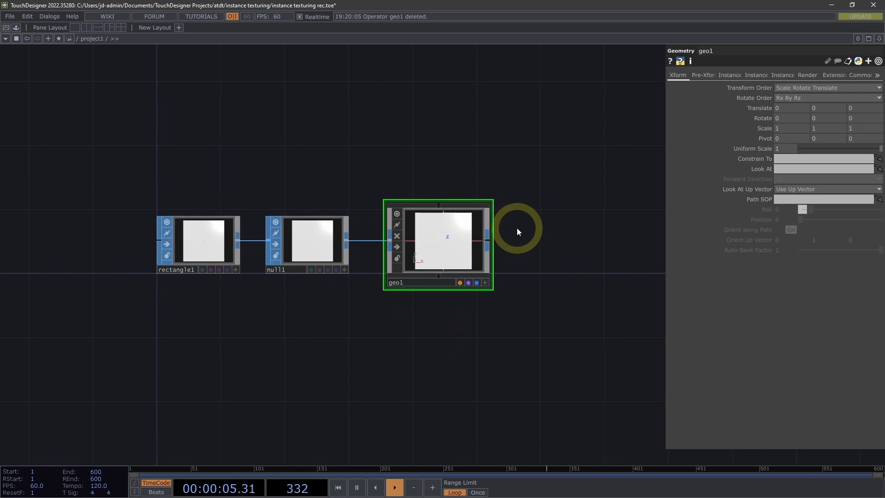
pyautogui.moveTo(557, 231); pyautogui.dragTo(510, 233)
pyautogui.moveTo(486, 190); pyautogui.dragTo(470, 192)
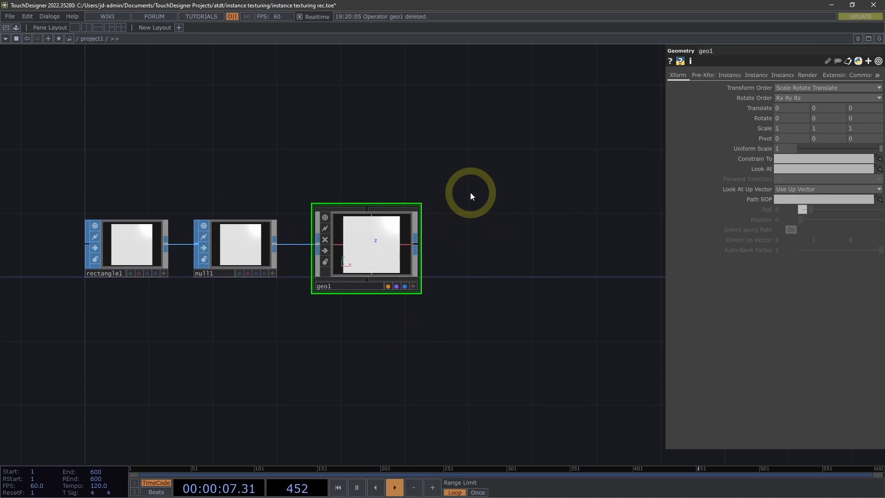
pyautogui.moveTo(386, 142); pyautogui.dragTo(359, 173)
pyautogui.press('Tab')
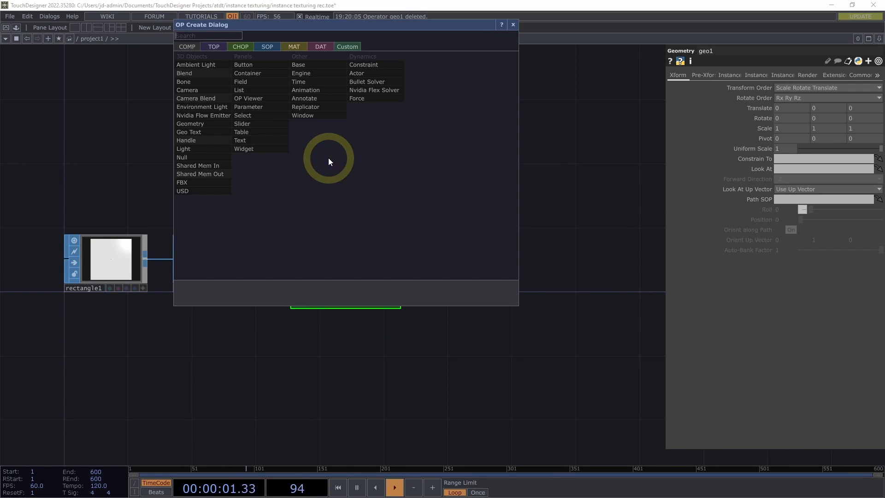
pyautogui.click(293, 46)
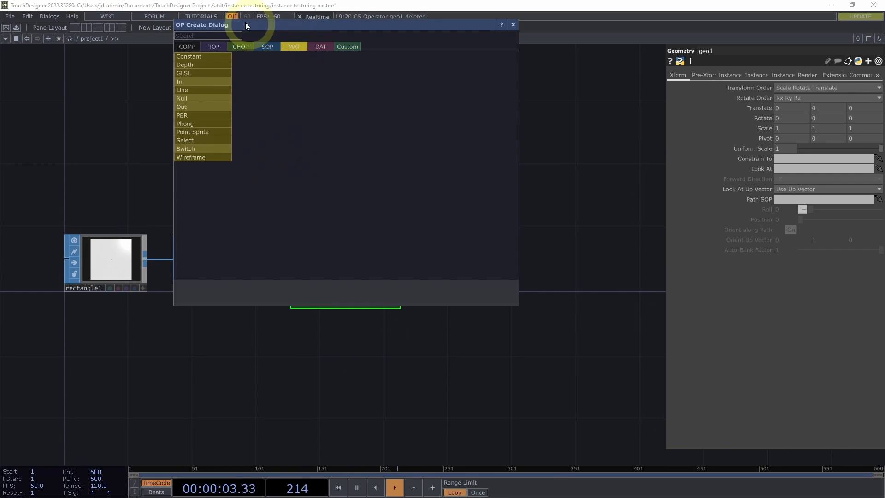
pyautogui.click(195, 64)
pyautogui.click(363, 177)
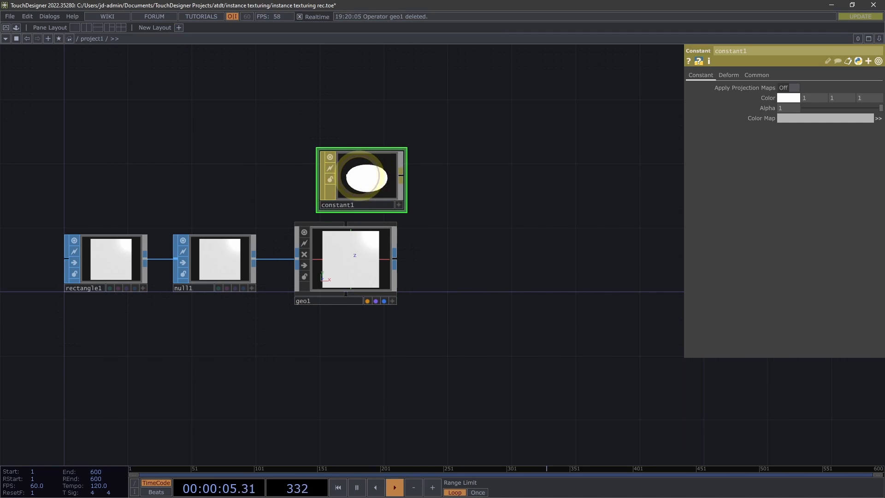
pyautogui.moveTo(363, 177); pyautogui.dragTo(342, 177)
pyautogui.moveTo(481, 184); pyautogui.dragTo(458, 181)
pyautogui.moveTo(311, 185); pyautogui.dragTo(317, 184)
# Add a Camera COMP beside the constant1 material
pyautogui.moveTo(441, 184); pyautogui.dragTo(427, 184)
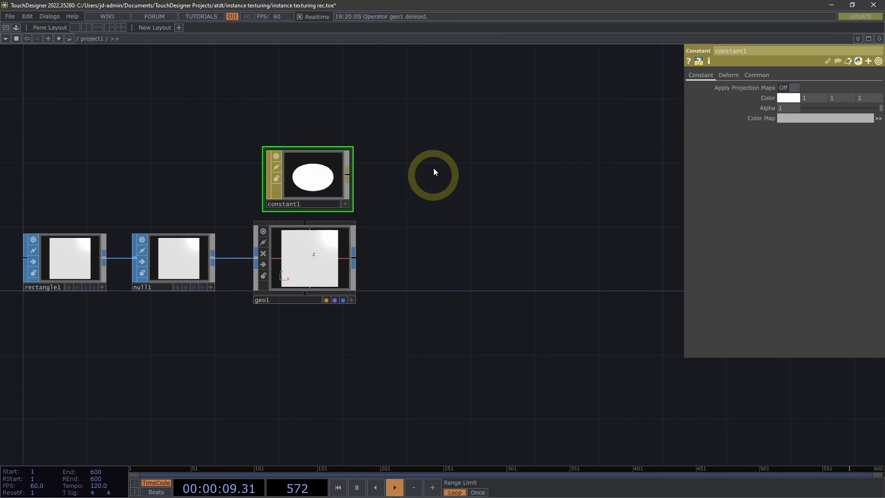
pyautogui.press('Tab')
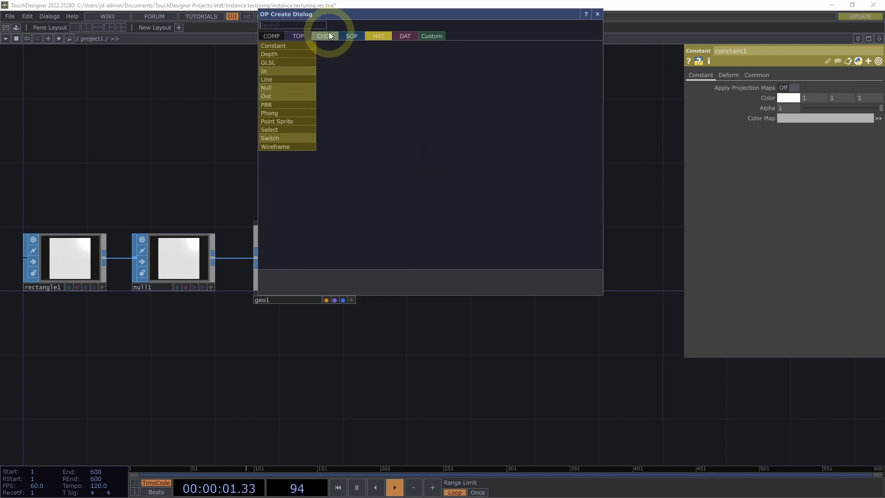
pyautogui.click(274, 35)
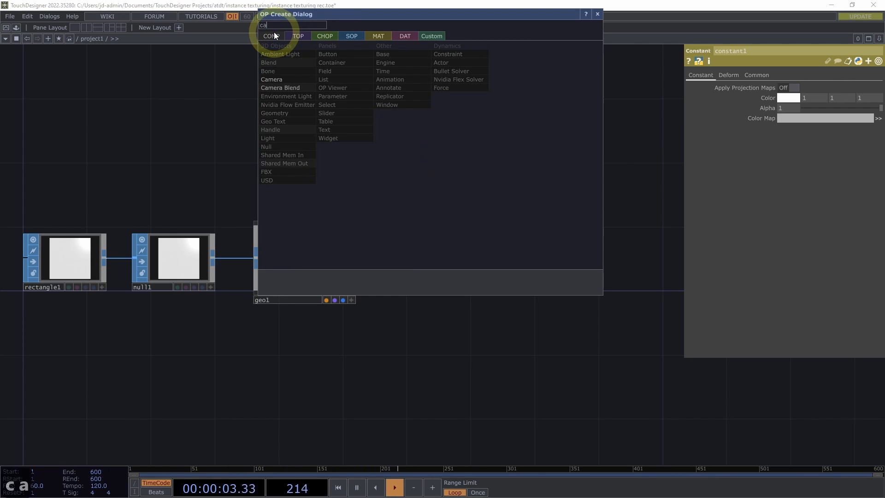
pyautogui.click(272, 79)
pyautogui.click(417, 169)
pyautogui.moveTo(417, 168); pyautogui.dragTo(422, 173)
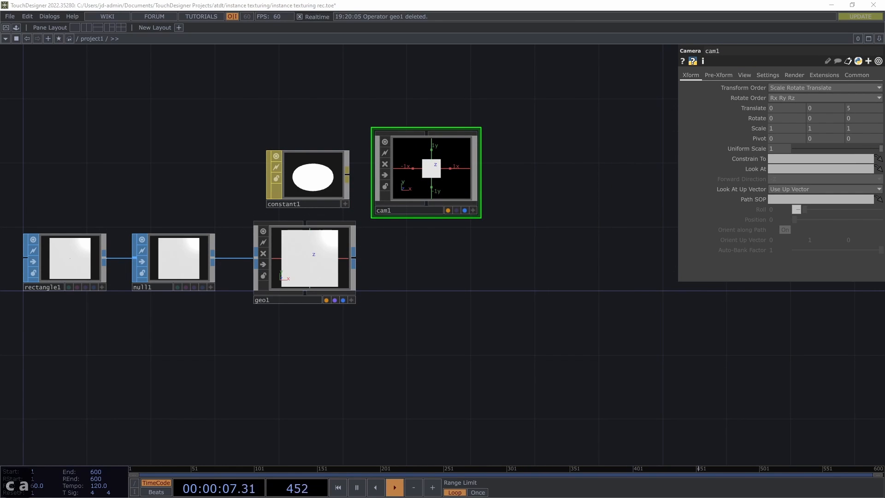
# Set the Z translate of cam1 to 2.5
pyautogui.moveTo(527, 175); pyautogui.dragTo(554, 145)
pyautogui.click(484, 209)
pyautogui.moveTo(471, 226); pyautogui.dragTo(482, 246)
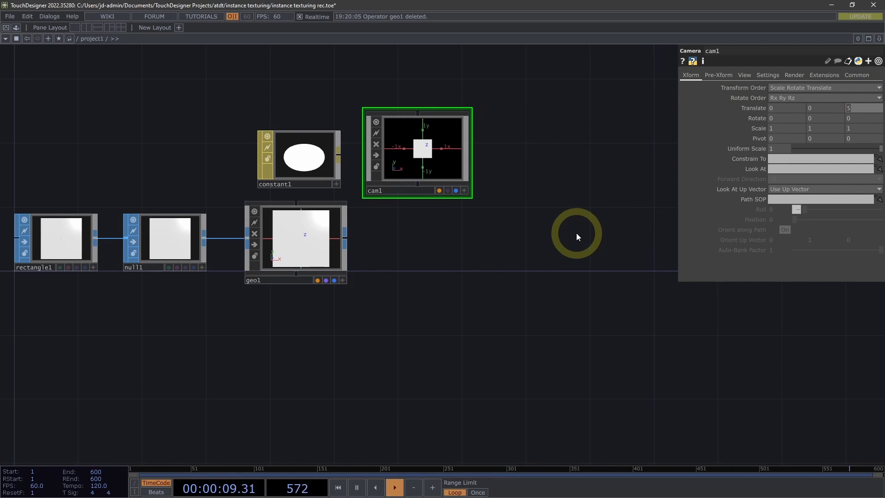
pyautogui.write('2.5')
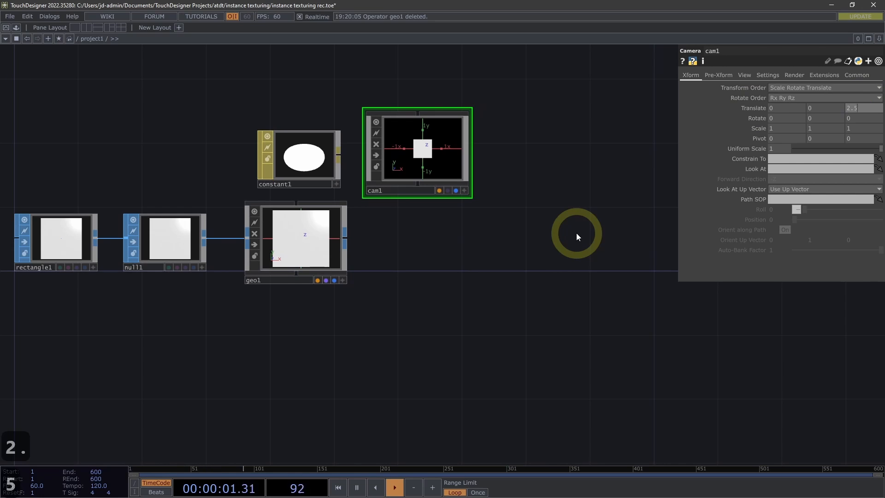
pyautogui.press('Return')
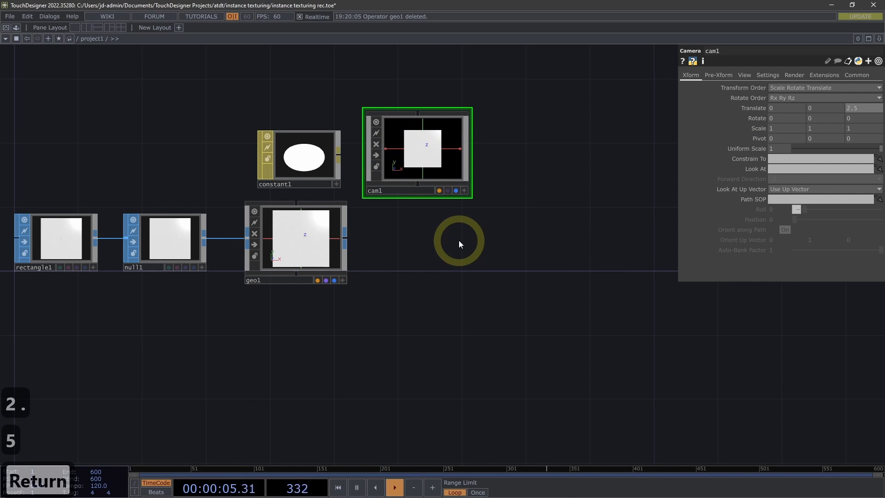
# Add a Render TOP beside geo1, directly below cam1
pyautogui.moveTo(458, 240); pyautogui.dragTo(508, 237)
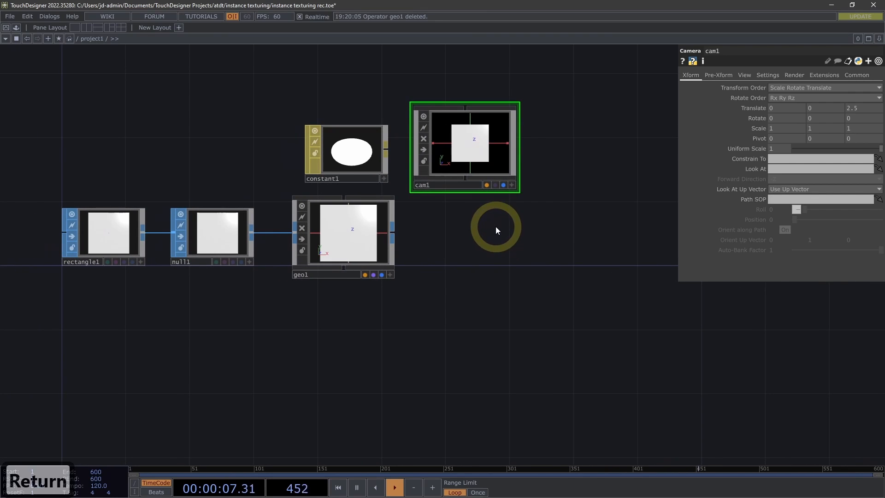
pyautogui.doubleClick(496, 228)
pyautogui.click(362, 110)
pyautogui.write('re')
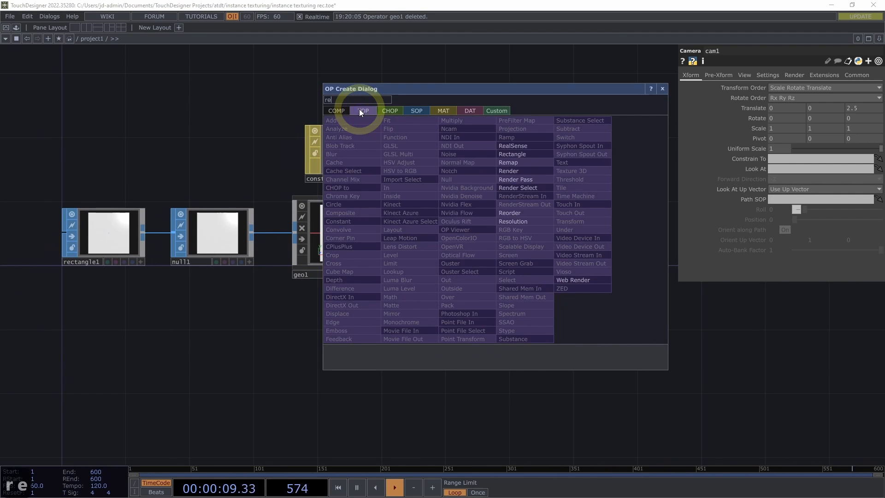
pyautogui.click(517, 173)
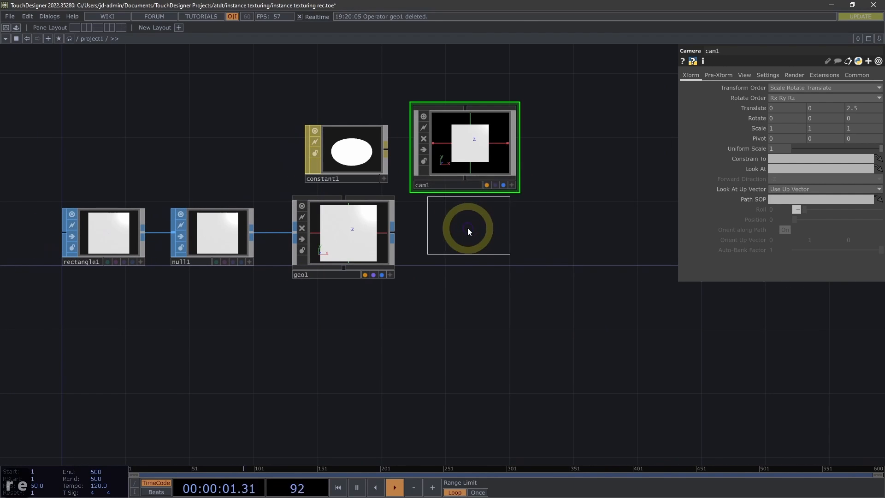
pyautogui.click(471, 228)
pyautogui.moveTo(471, 228); pyautogui.dragTo(465, 234)
# Assign constant1 to geo1 as its Material parameter
pyautogui.moveTo(447, 305); pyautogui.dragTo(454, 302)
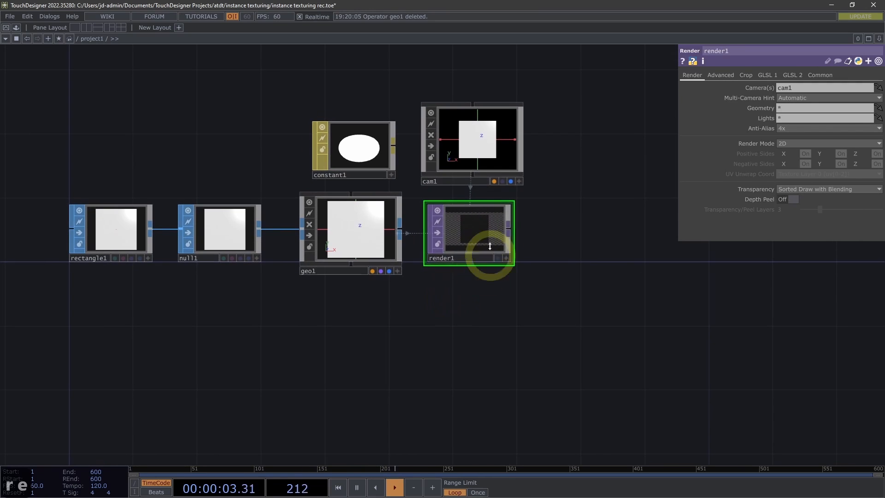
pyautogui.scroll(5, 468, 293)
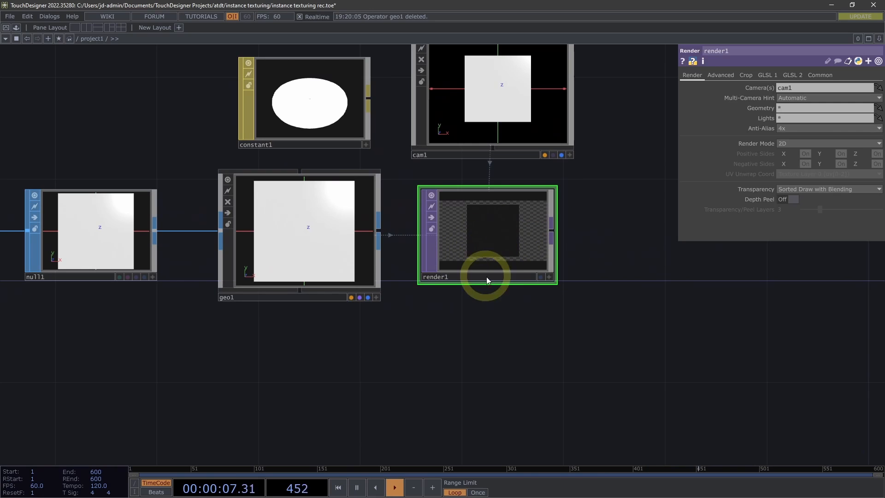
pyautogui.moveTo(476, 306); pyautogui.dragTo(492, 307)
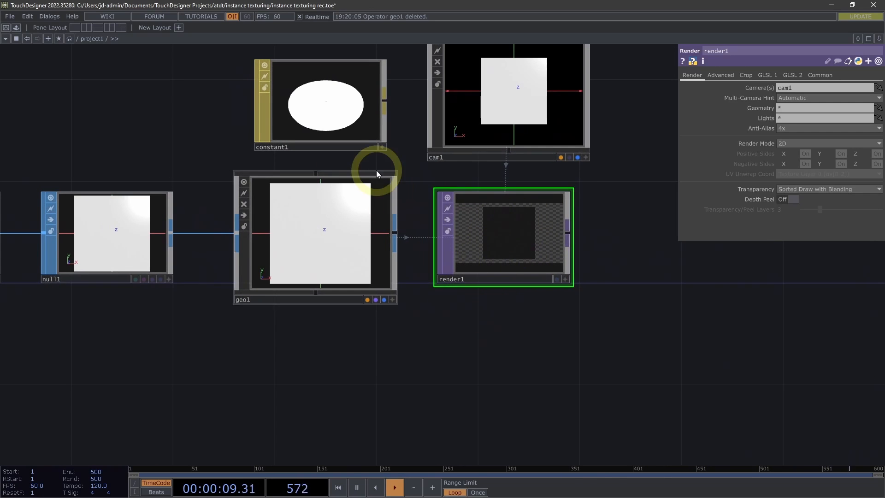
pyautogui.moveTo(218, 124); pyautogui.dragTo(250, 132)
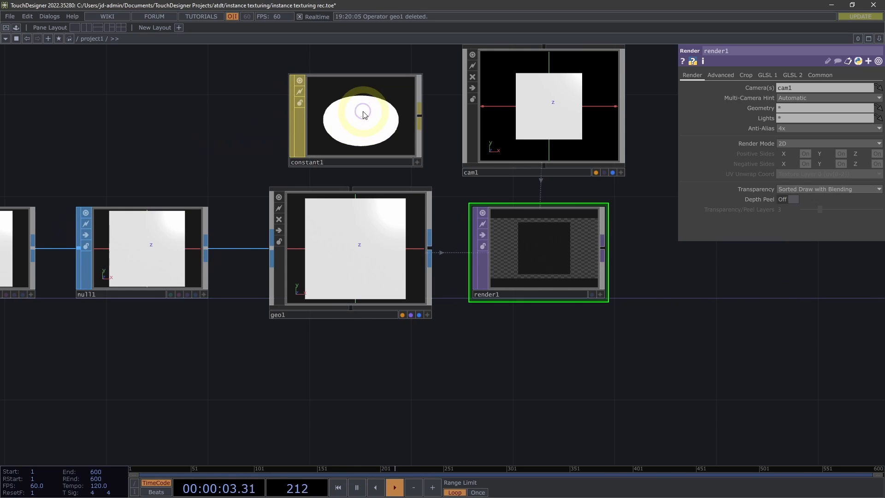
pyautogui.moveTo(362, 111); pyautogui.dragTo(327, 235)
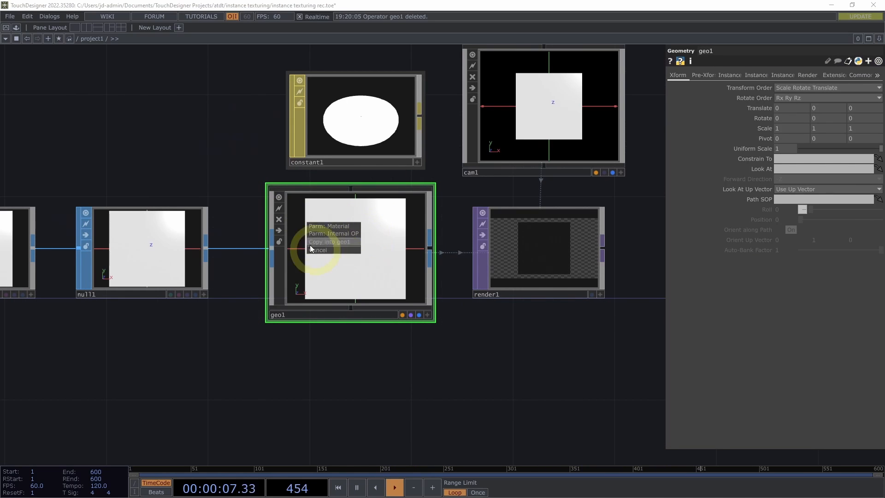
pyautogui.click(331, 226)
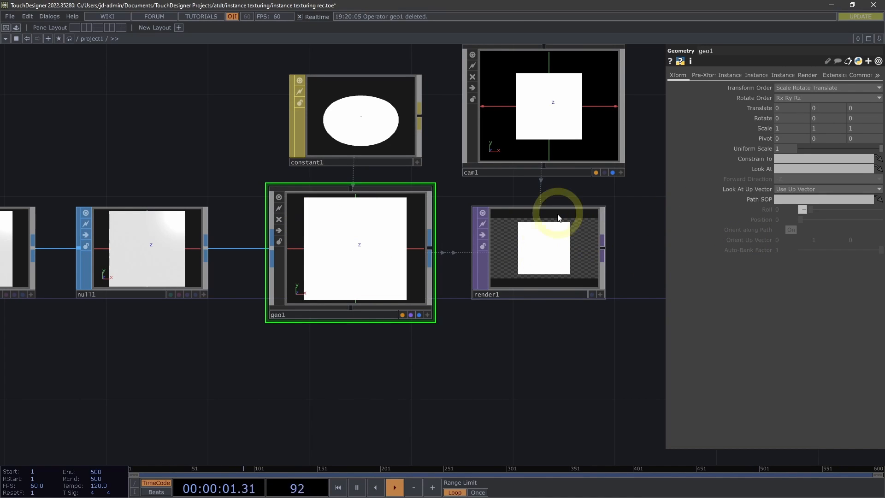
pyautogui.scroll(-3, 577, 345)
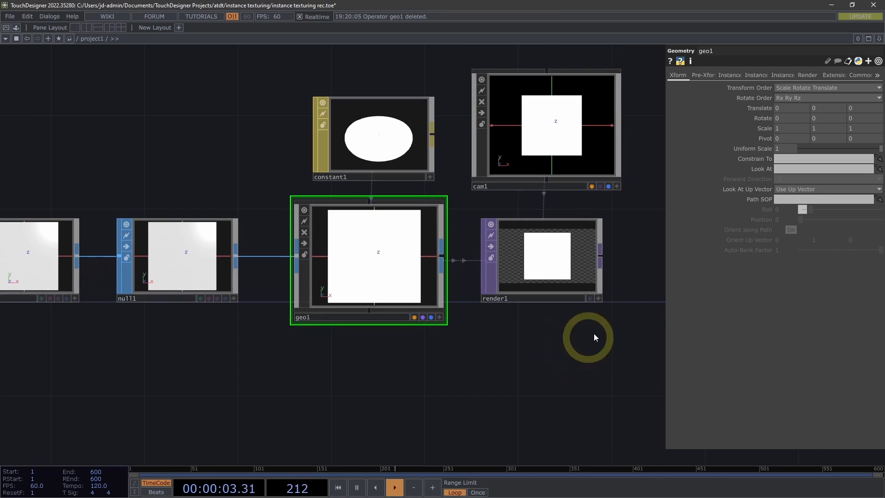
# Set the output resolution of render1 to 1024 x 1024
pyautogui.moveTo(515, 342); pyautogui.dragTo(496, 343)
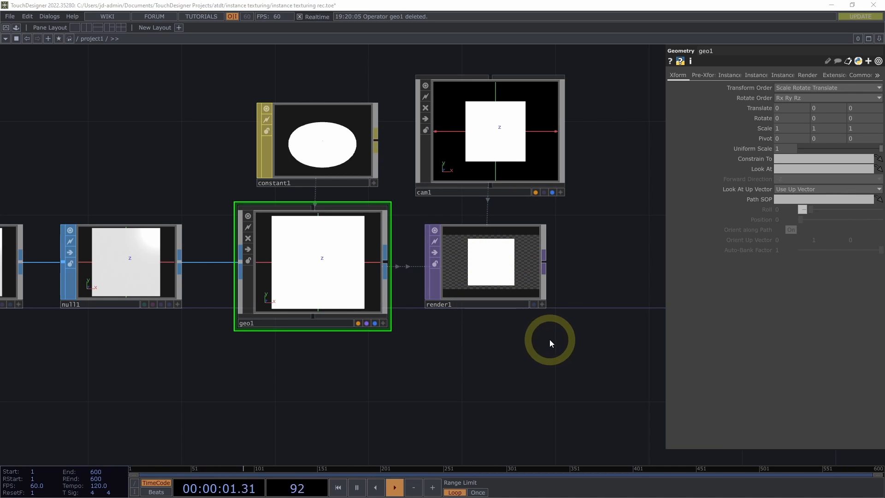
pyautogui.moveTo(545, 340); pyautogui.dragTo(523, 335)
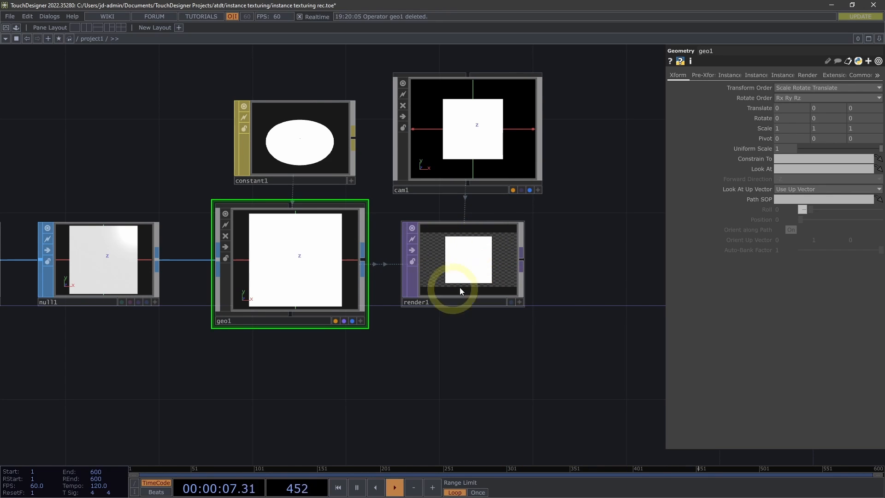
pyautogui.moveTo(597, 252); pyautogui.dragTo(572, 249)
pyautogui.click(458, 256)
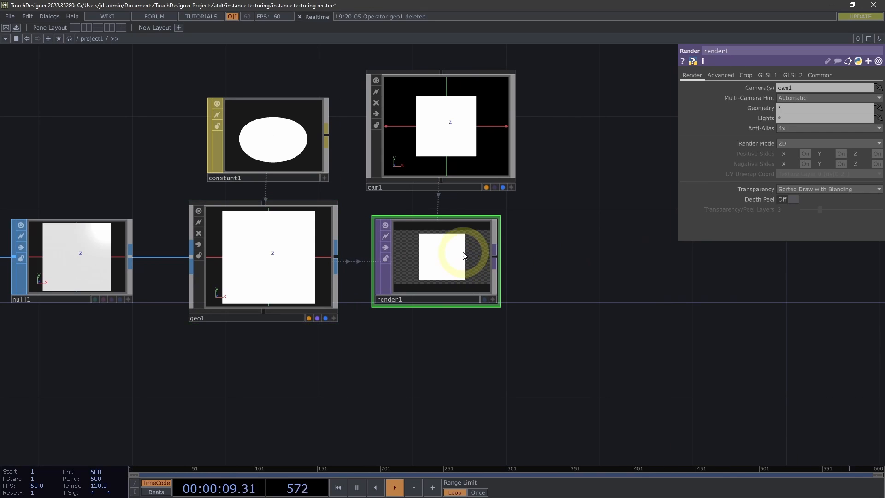
pyautogui.click(820, 74)
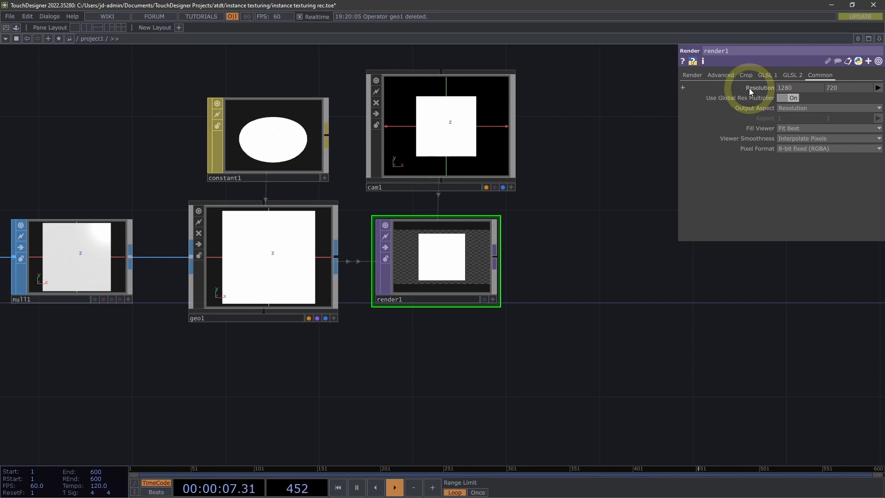
pyautogui.click(878, 88)
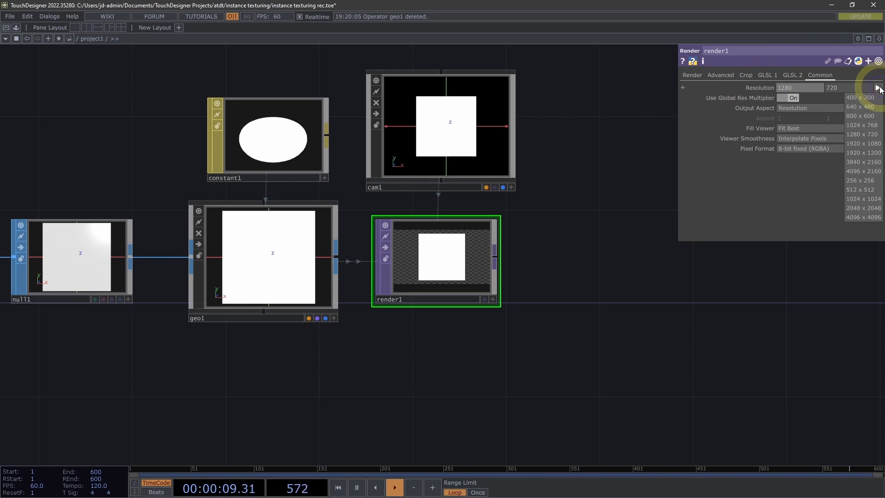
pyautogui.click(863, 200)
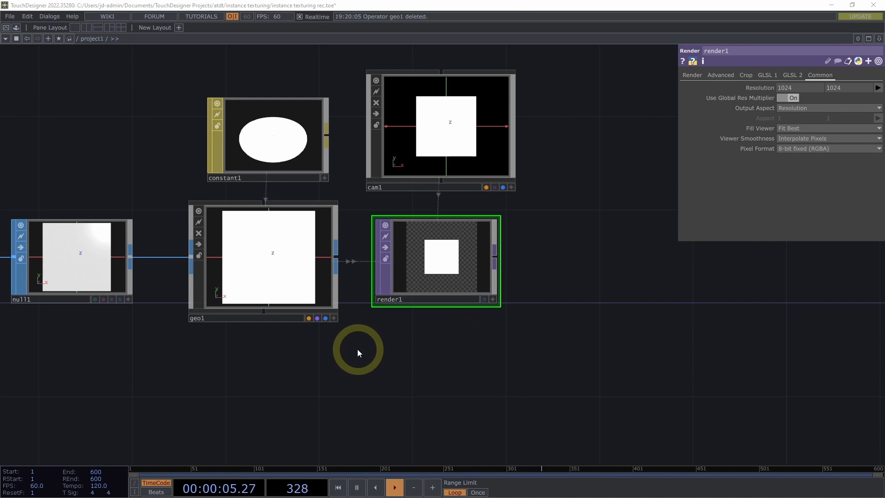
# Add a Grid SOP directly below rectangle1
pyautogui.moveTo(401, 340); pyautogui.dragTo(496, 321)
pyautogui.scroll(-3, 431, 338)
pyautogui.moveTo(439, 335); pyautogui.dragTo(522, 302)
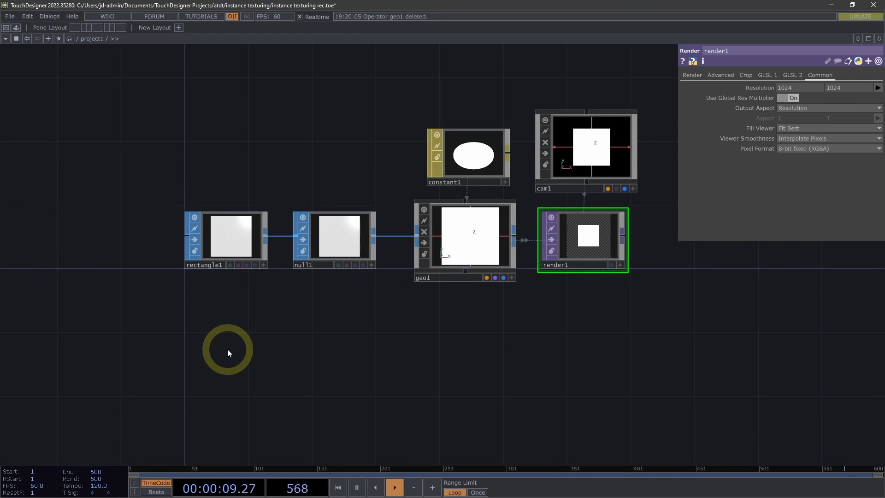
pyautogui.press('Tab')
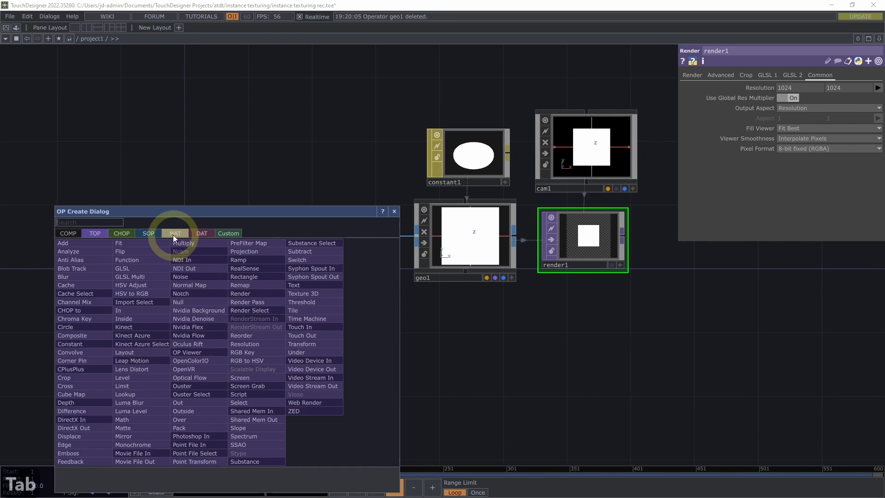
pyautogui.click(144, 234)
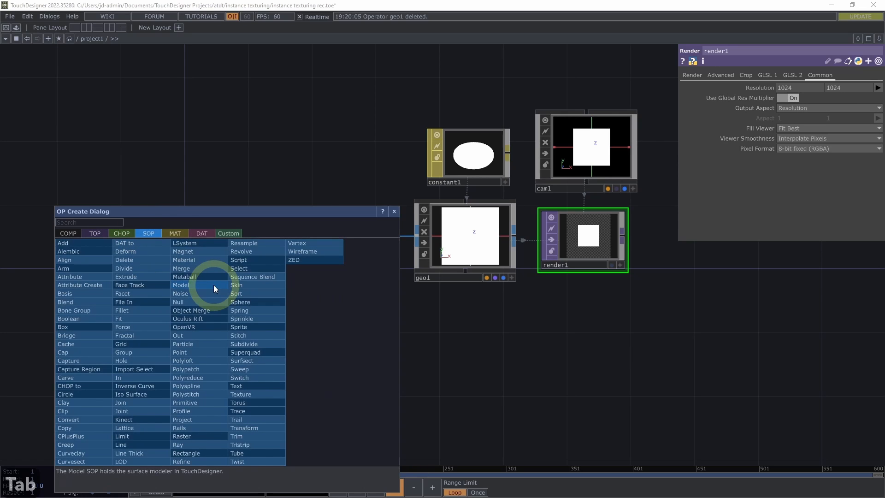
pyautogui.write('gr')
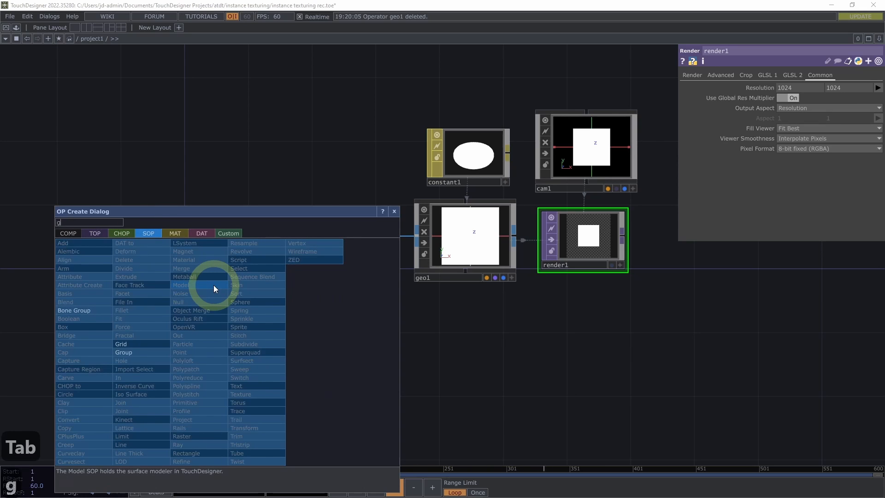
pyautogui.click(124, 343)
pyautogui.click(230, 304)
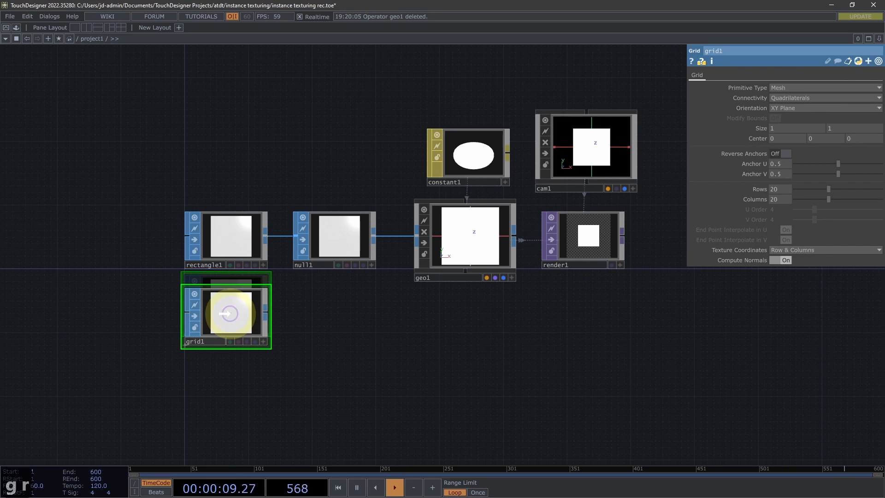
# Set both the Rows and Columns of grid1 to 2
pyautogui.moveTo(304, 336); pyautogui.dragTo(346, 313)
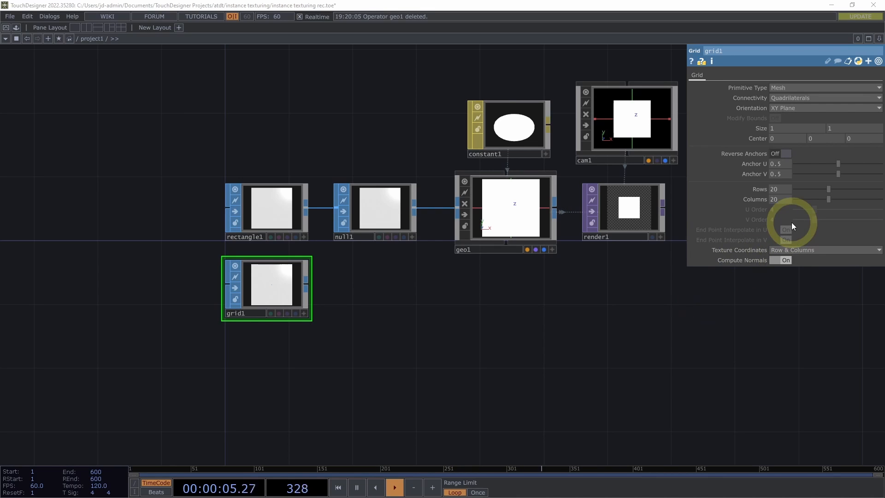
pyautogui.write('2')
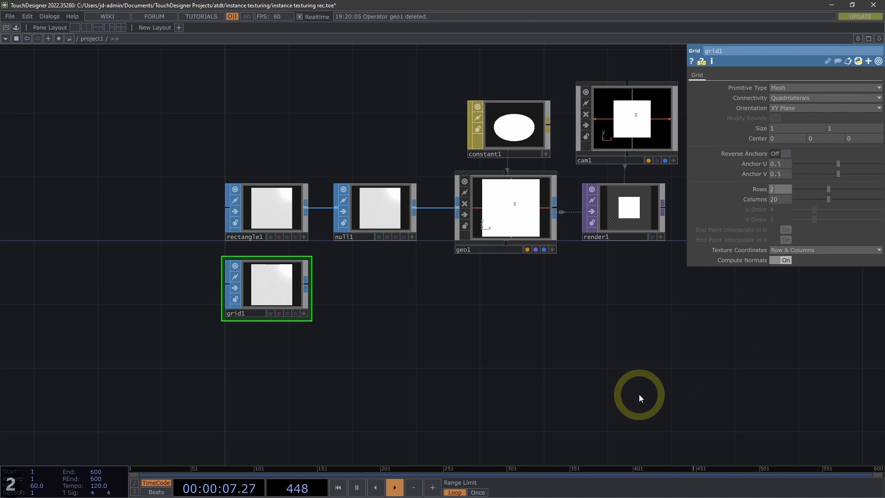
pyautogui.press('Tab')
pyautogui.write('2')
pyautogui.press('Return')
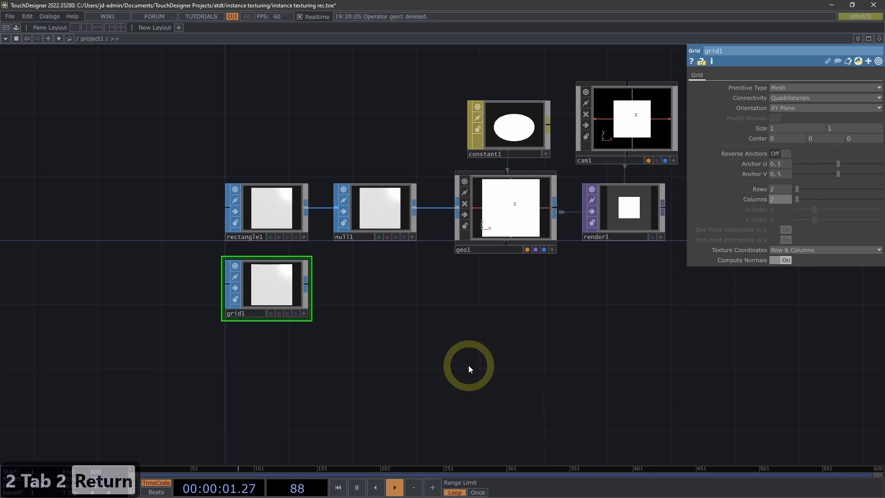
# Show the point numbers in the grid1 viewer through its display options, with the whole grid framed
pyautogui.scroll(3, 317, 316)
pyautogui.moveTo(347, 305); pyautogui.dragTo(428, 303)
pyautogui.click(376, 312)
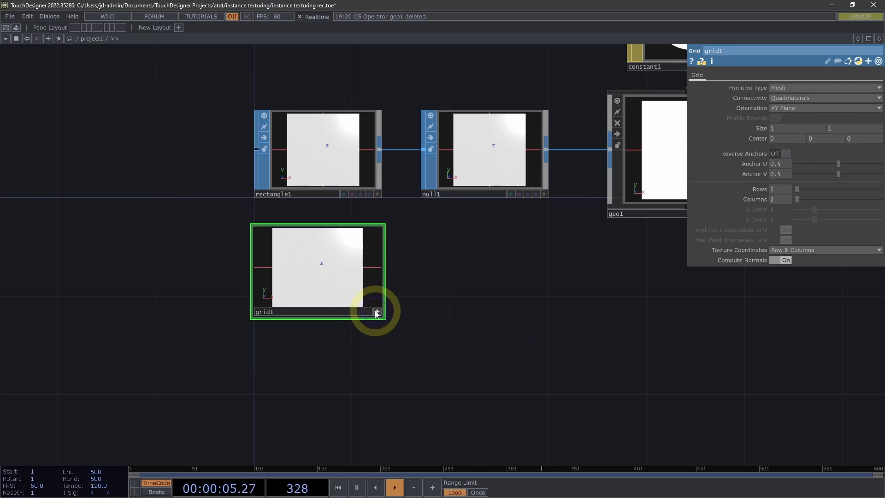
pyautogui.rightClick(345, 269)
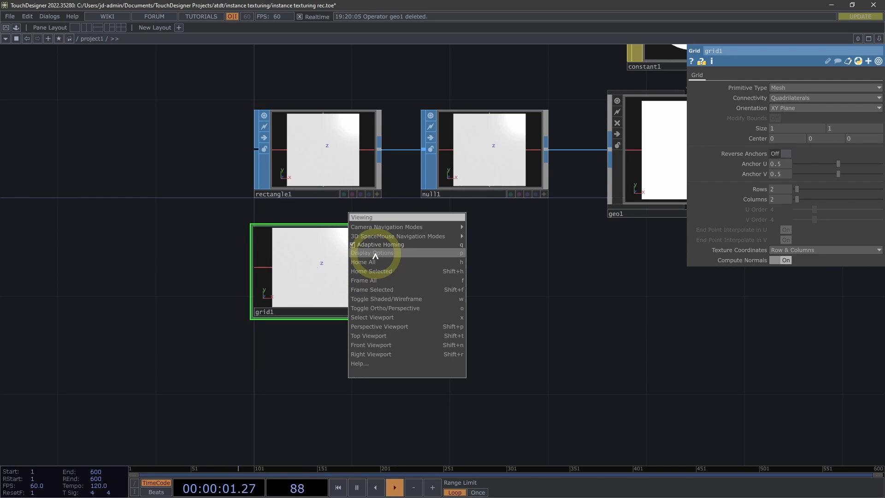
pyautogui.click(375, 253)
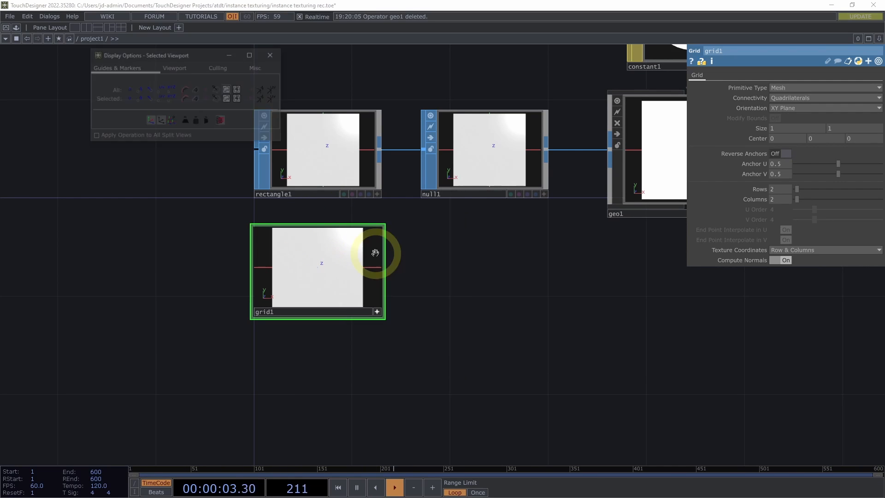
pyautogui.moveTo(155, 51); pyautogui.dragTo(469, 232)
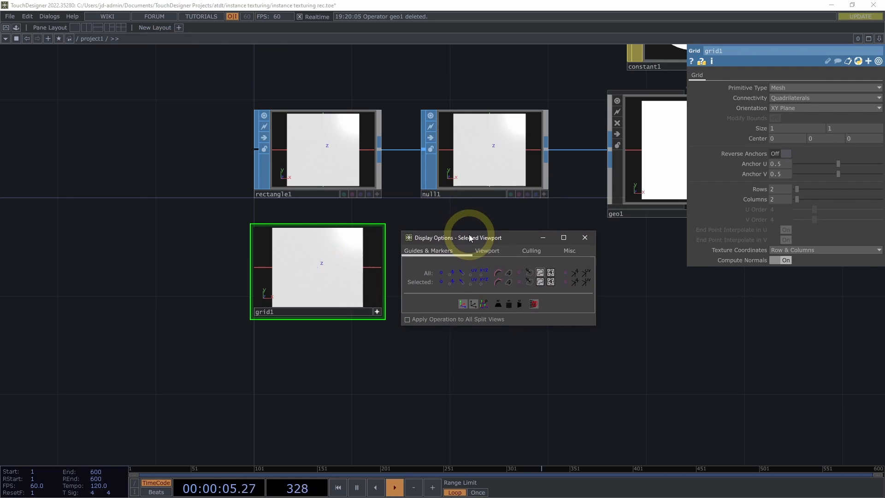
pyautogui.click(452, 267)
pyautogui.moveTo(361, 262); pyautogui.dragTo(340, 253)
pyautogui.scroll(-3, 341, 253)
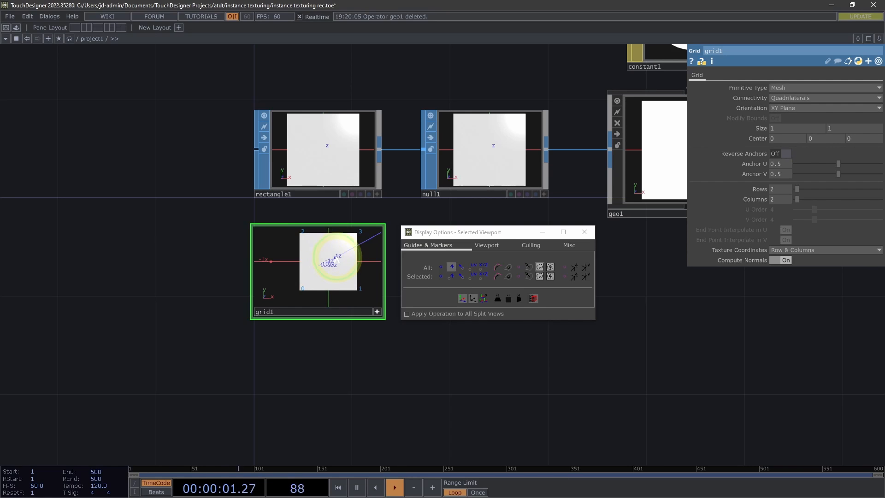
pyautogui.moveTo(335, 260); pyautogui.dragTo(330, 262, button='right')
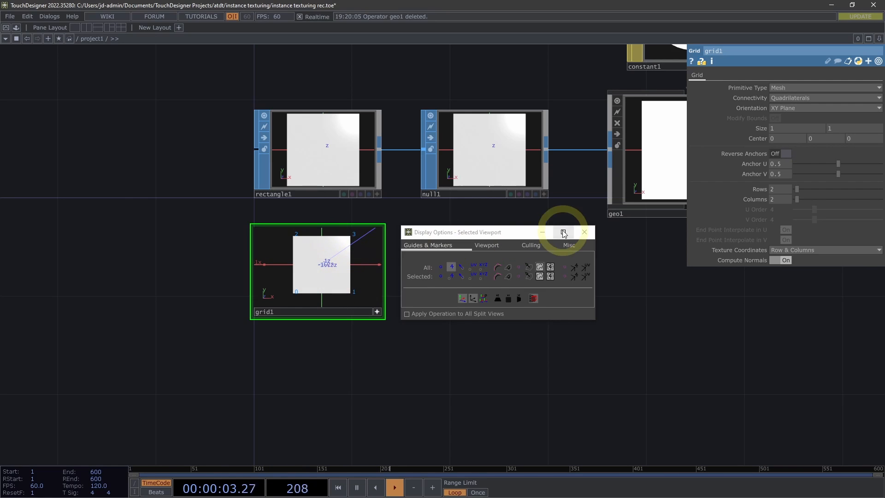
pyautogui.click(584, 232)
pyautogui.scroll(-2, 375, 309)
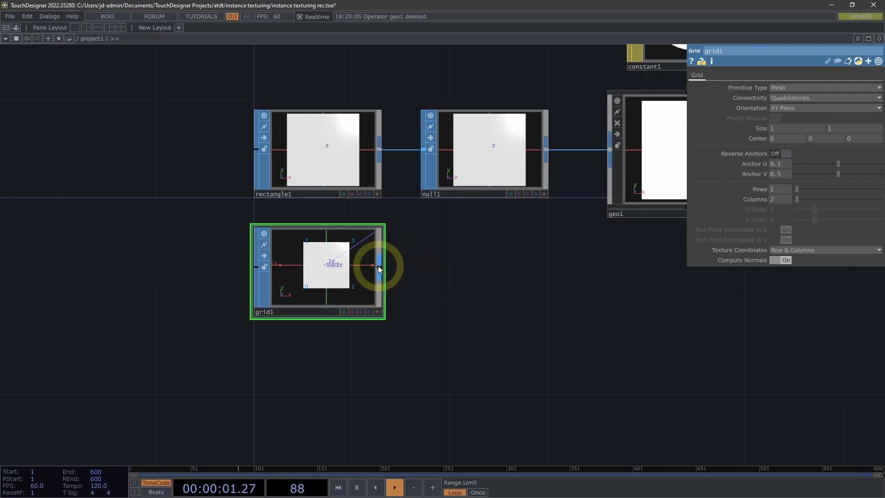
# Append a Null SOP to grid1 and rename it null_pos
pyautogui.press('space')
pyautogui.press('space')
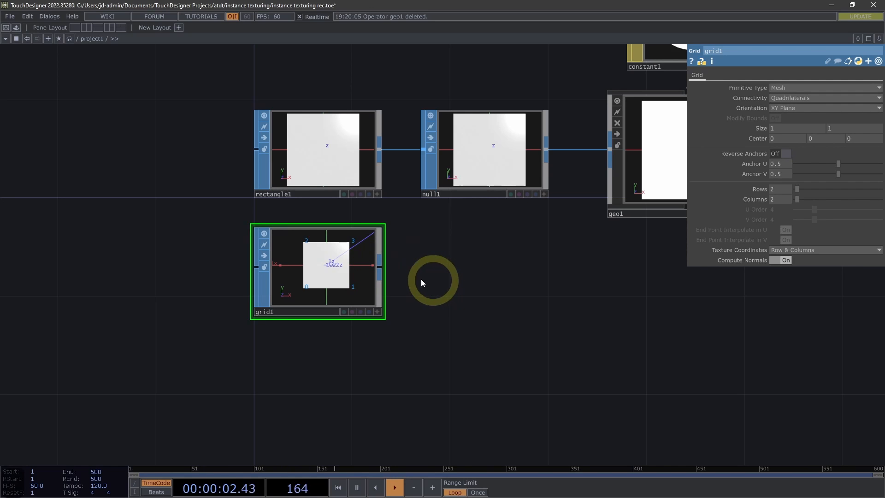
pyautogui.hotkey('alt', 'n')
pyautogui.click(475, 277)
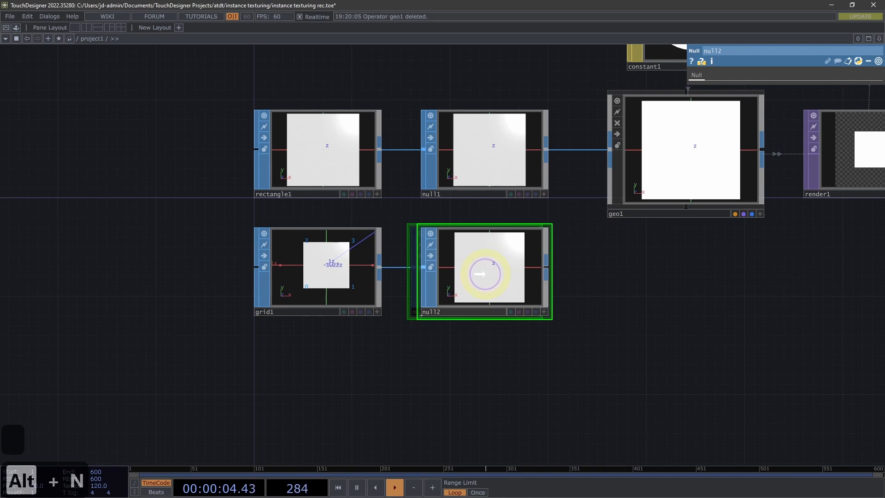
pyautogui.click(450, 315)
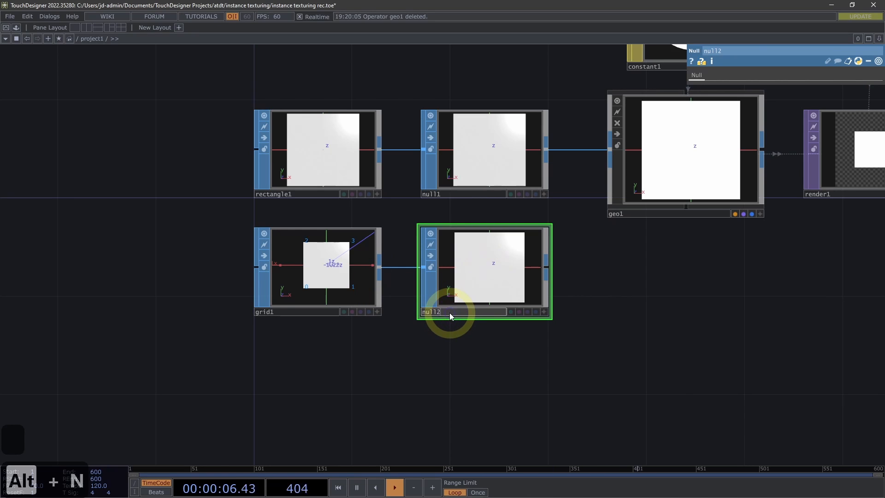
pyautogui.press('BackSpace')
pyautogui.write('_pos')
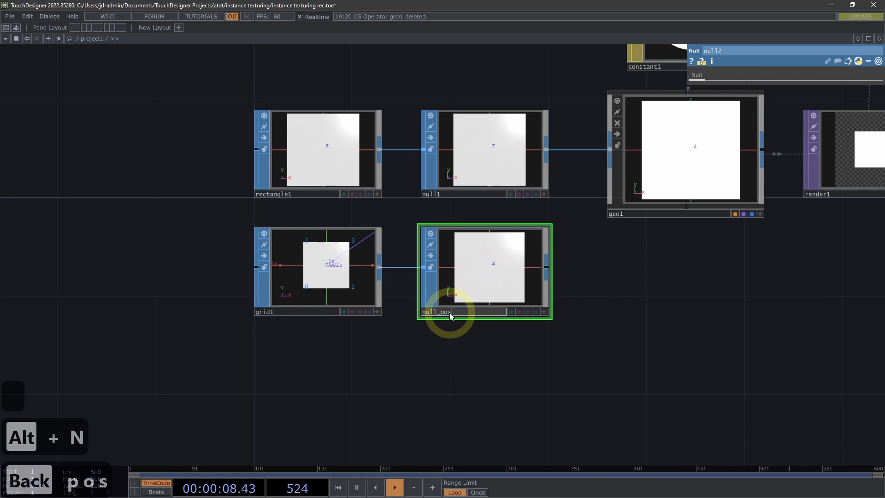
pyautogui.press('Return')
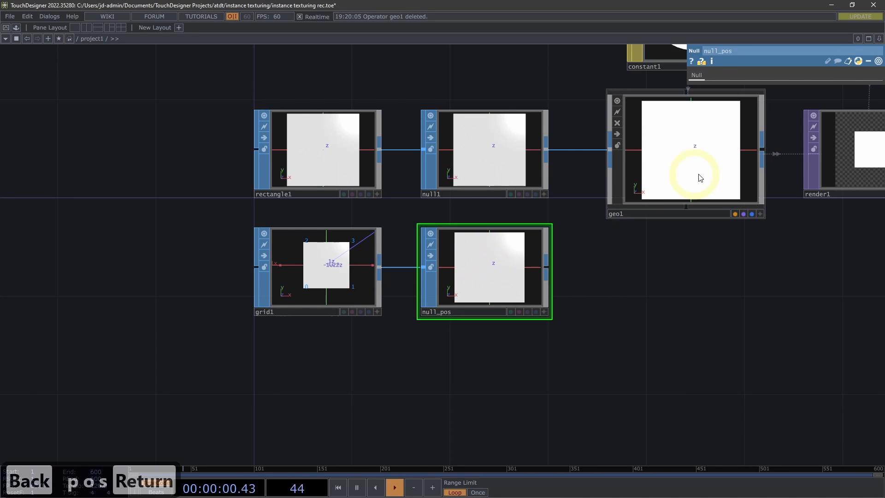
# Turn on instancing for geo1 and assign null_pos as its Translate OP
pyautogui.click(695, 158)
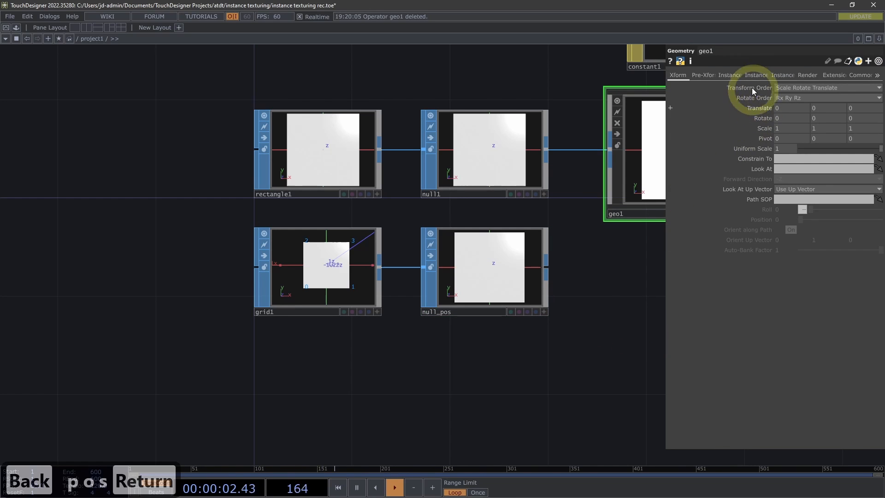
pyautogui.moveTo(608, 282); pyautogui.dragTo(432, 303)
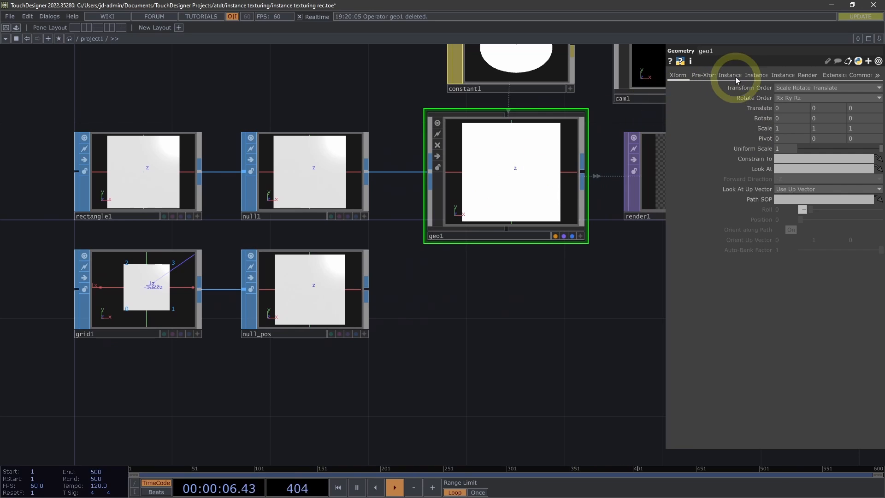
pyautogui.click(730, 75)
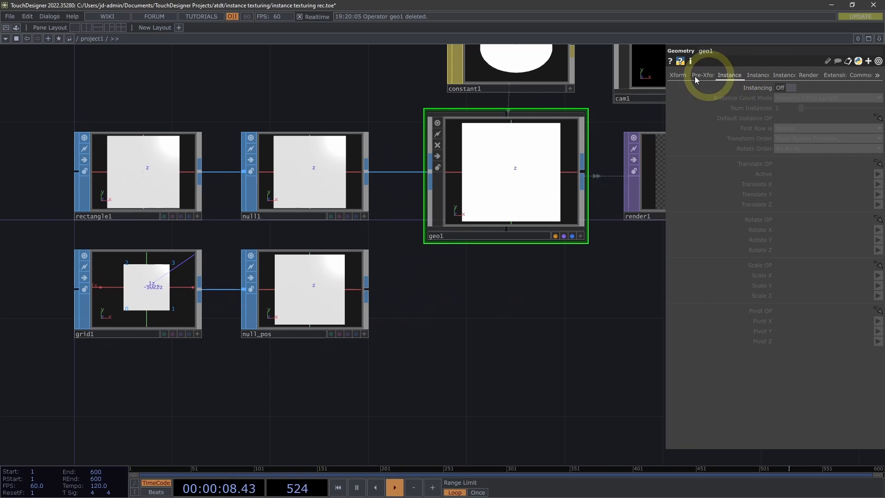
pyautogui.click(786, 86)
pyautogui.click(318, 299)
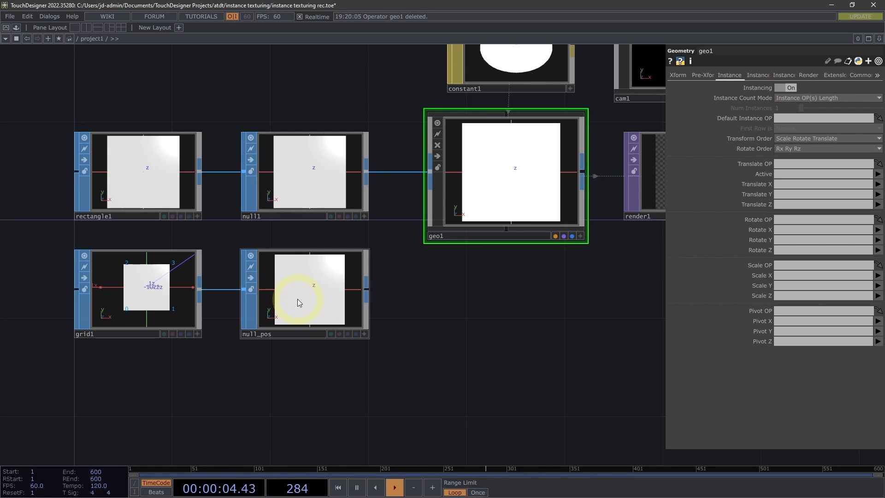
pyautogui.moveTo(299, 303); pyautogui.dragTo(798, 164)
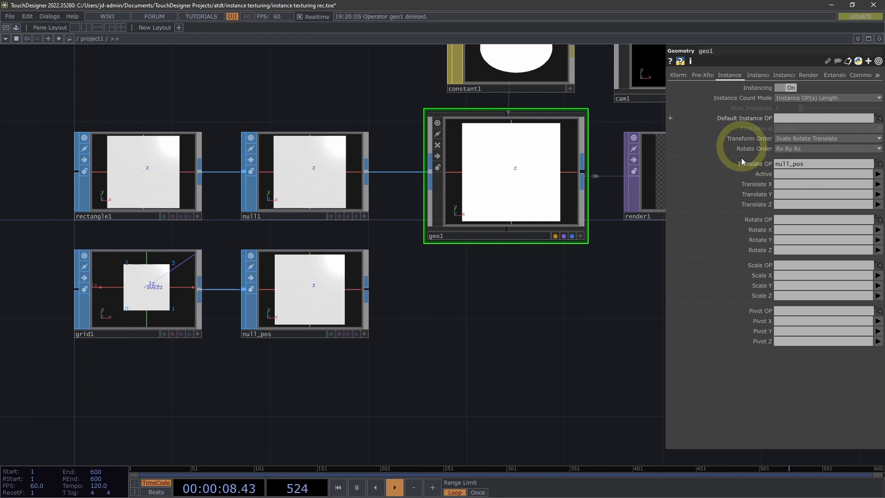
# Map geo1's instance Translate X, Y and Z to P(0), P(1) and P(2)
pyautogui.click(877, 183)
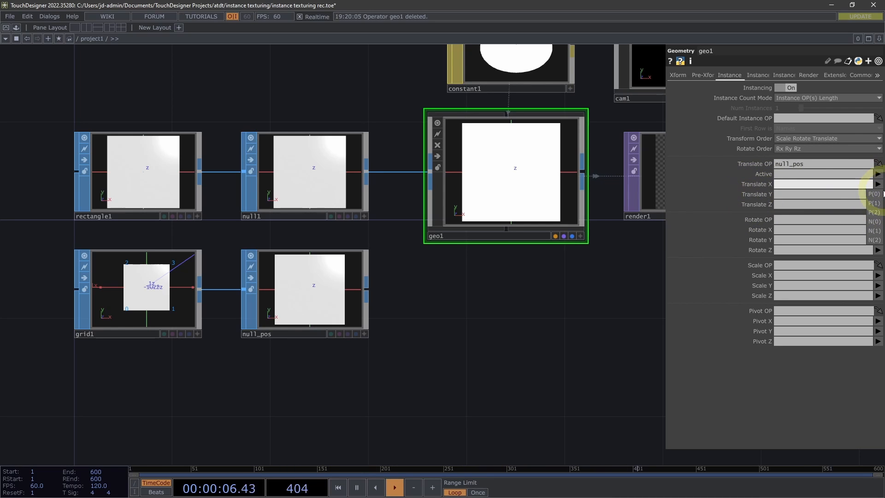
pyautogui.click(874, 194)
pyautogui.click(878, 194)
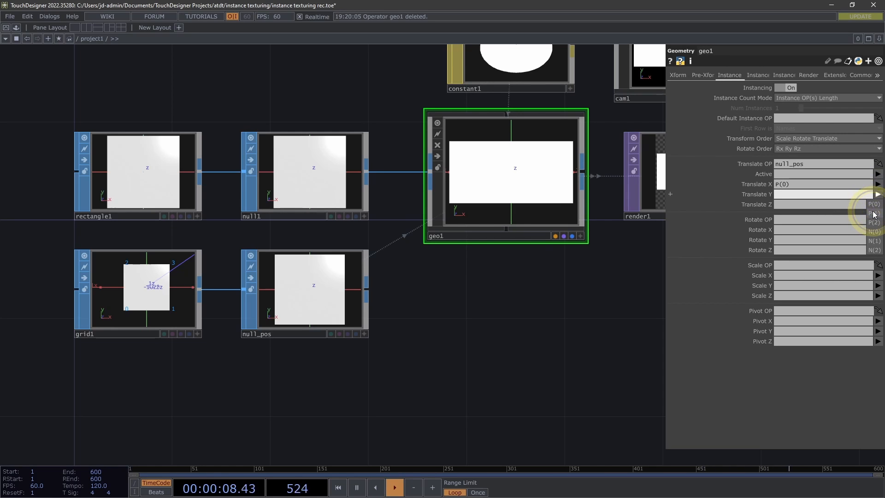
pyautogui.click(873, 214)
pyautogui.click(877, 204)
pyautogui.click(873, 232)
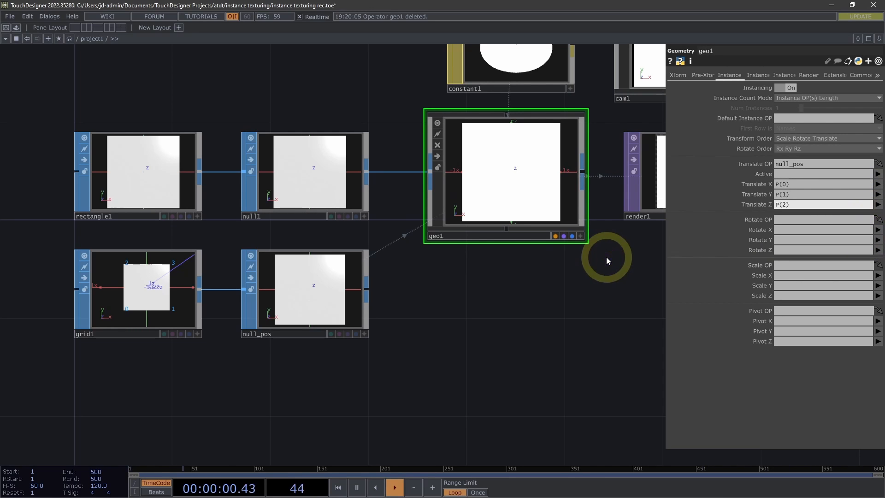
pyautogui.moveTo(598, 262); pyautogui.dragTo(425, 268)
pyautogui.moveTo(460, 258); pyautogui.dragTo(523, 283, button='middle')
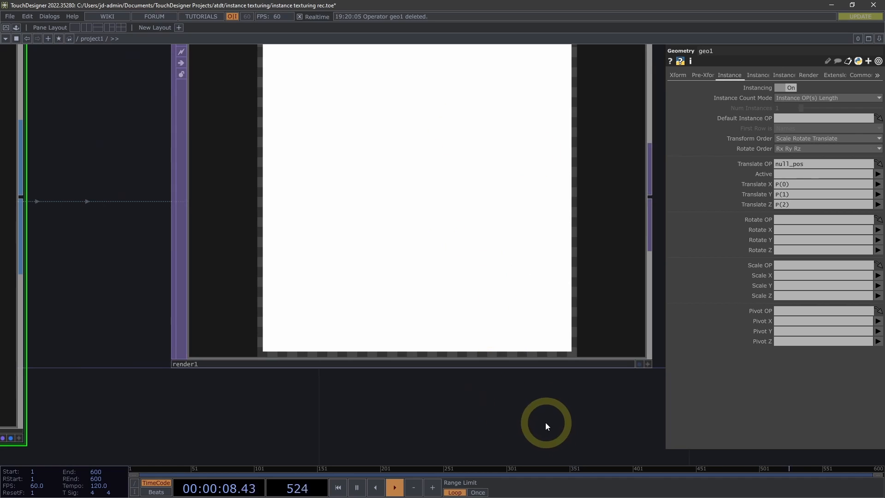
# Examine the instanced result in render1 and the layout of the whole network around geo1
pyautogui.moveTo(545, 422); pyautogui.dragTo(520, 422, button='middle')
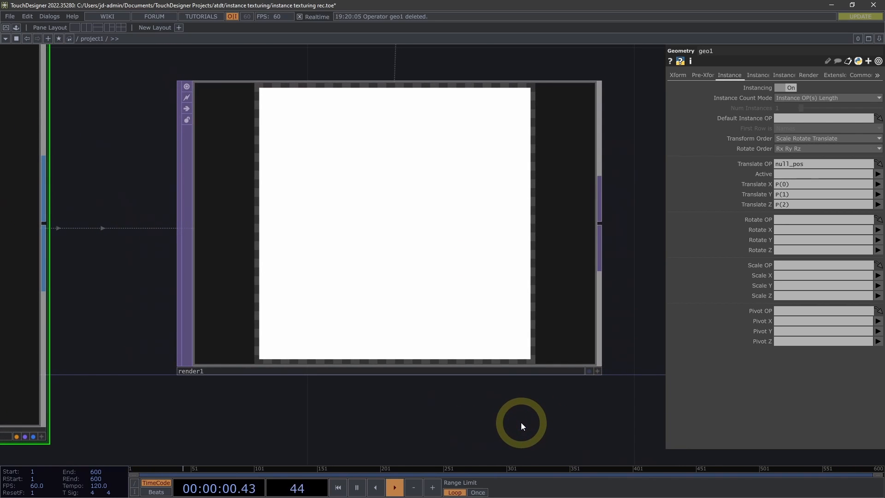
pyautogui.scroll(-1, 518, 422)
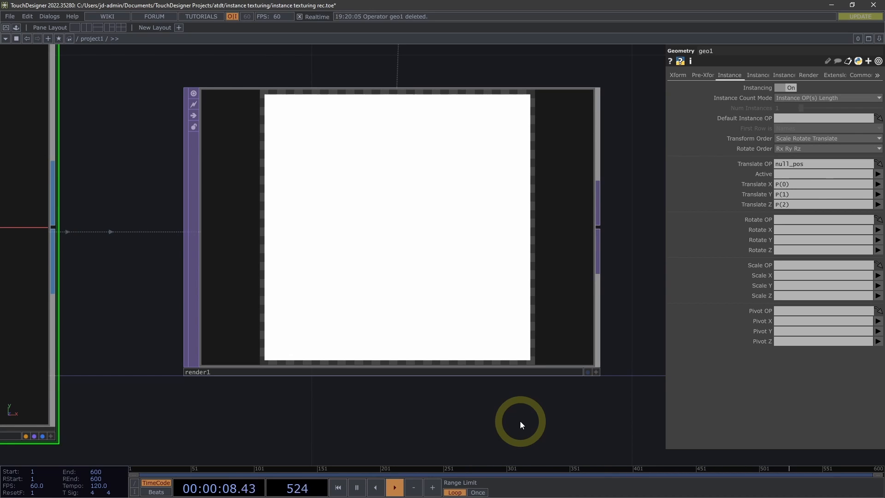
pyautogui.moveTo(474, 439); pyautogui.dragTo(390, 430, button='middle')
pyautogui.moveTo(392, 429); pyautogui.dragTo(506, 294)
pyautogui.moveTo(493, 308); pyautogui.dragTo(427, 354, button='middle')
pyautogui.moveTo(446, 341); pyautogui.dragTo(466, 224)
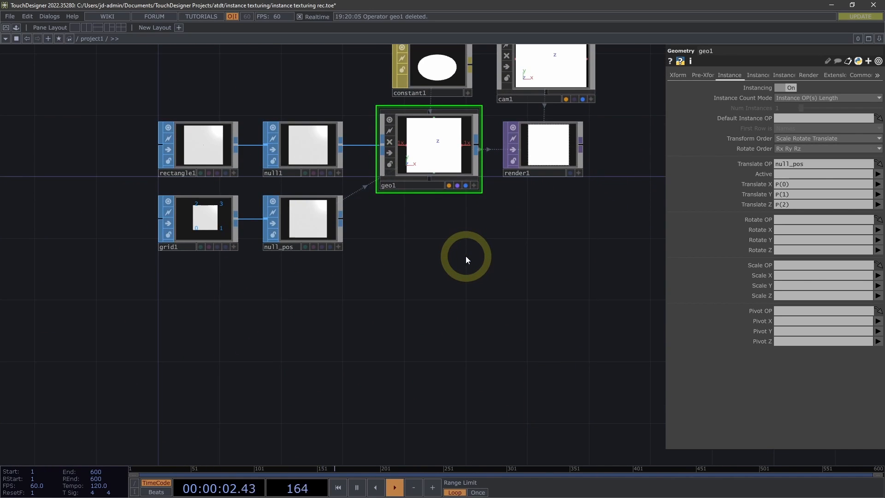
pyautogui.moveTo(466, 258); pyautogui.dragTo(439, 262, button='middle')
pyautogui.moveTo(440, 232); pyautogui.dragTo(426, 147)
pyautogui.moveTo(316, 243); pyautogui.dragTo(349, 201)
pyautogui.moveTo(337, 221); pyautogui.dragTo(312, 200, button='middle')
pyautogui.moveTo(311, 199); pyautogui.dragTo(295, 279)
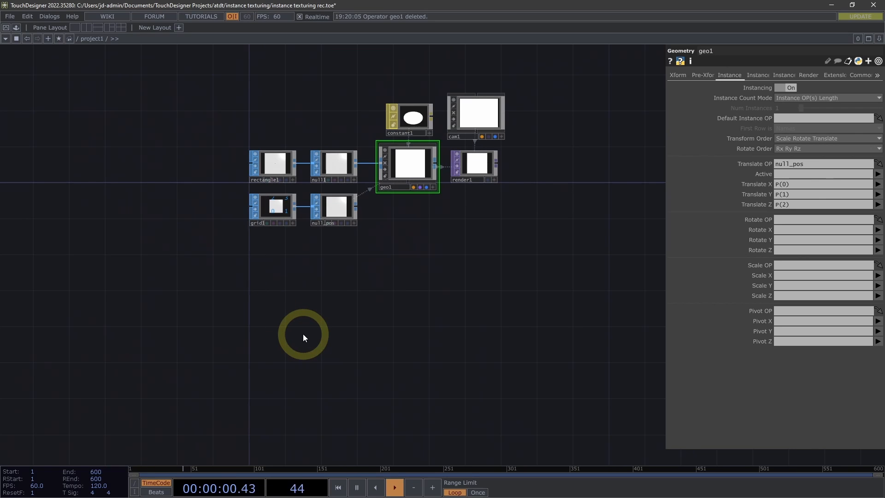
# Add a Replicator COMP below grid1 and move it with its callbacks DAT further down, leaving space under the grid chain
pyautogui.press('Tab')
pyautogui.click(150, 217)
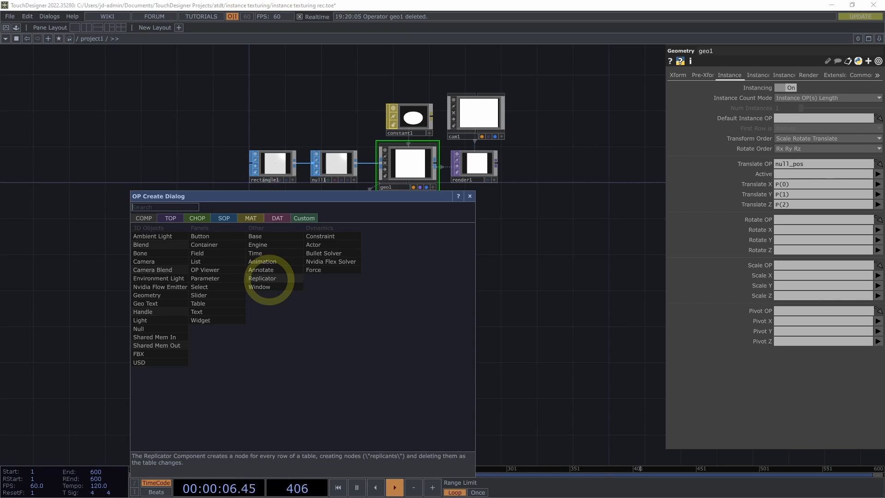
pyautogui.click(277, 280)
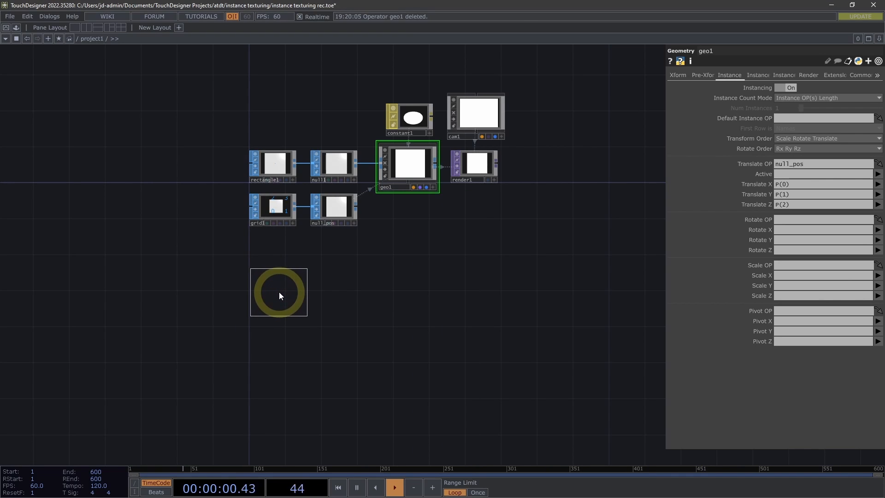
pyautogui.click(278, 292)
pyautogui.moveTo(361, 297); pyautogui.dragTo(382, 210)
pyautogui.click(308, 195)
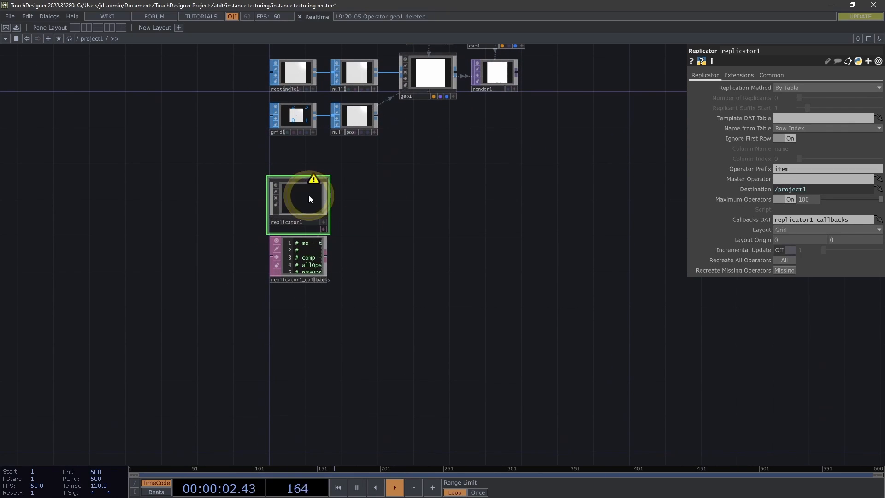
pyautogui.moveTo(308, 194); pyautogui.dragTo(303, 225)
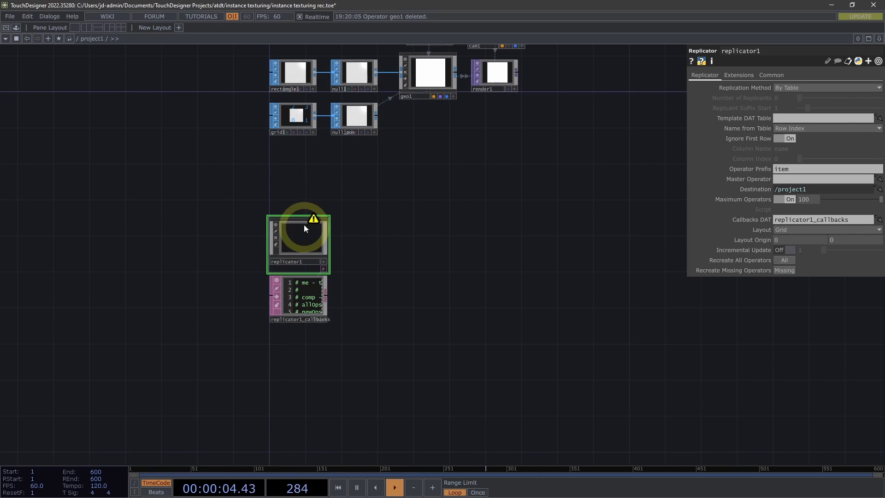
pyautogui.moveTo(386, 205); pyautogui.dragTo(386, 208)
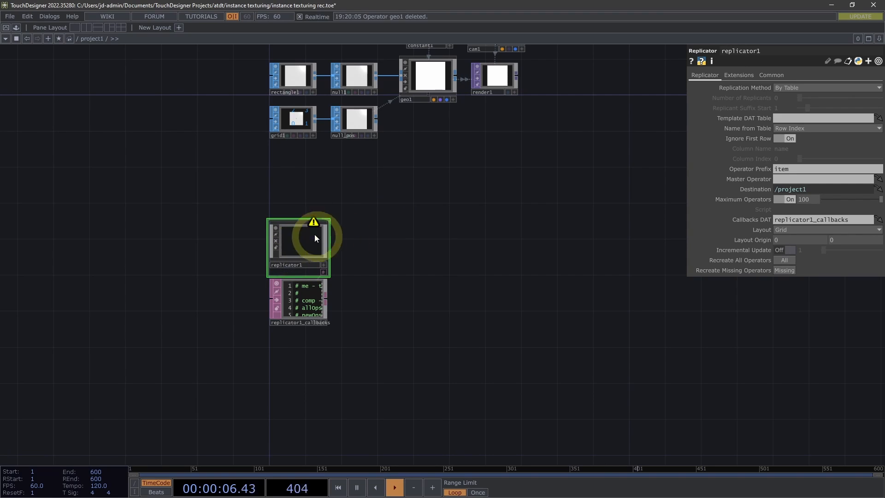
pyautogui.click(376, 244)
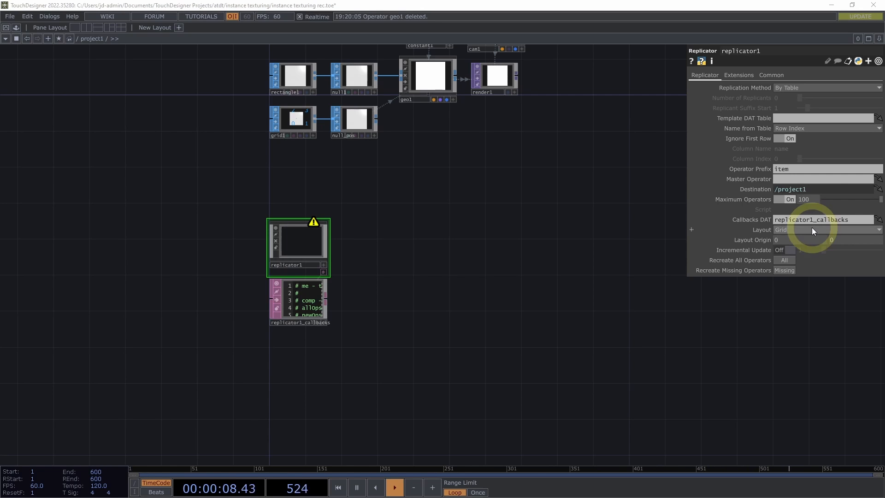
# Add a Text TOP beside replicator1
pyautogui.moveTo(441, 247); pyautogui.dragTo(466, 242)
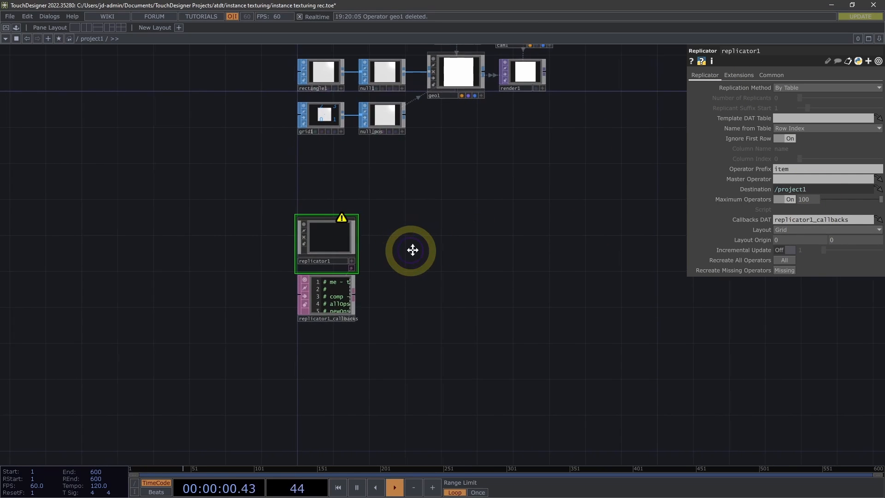
pyautogui.scroll(3, 424, 240)
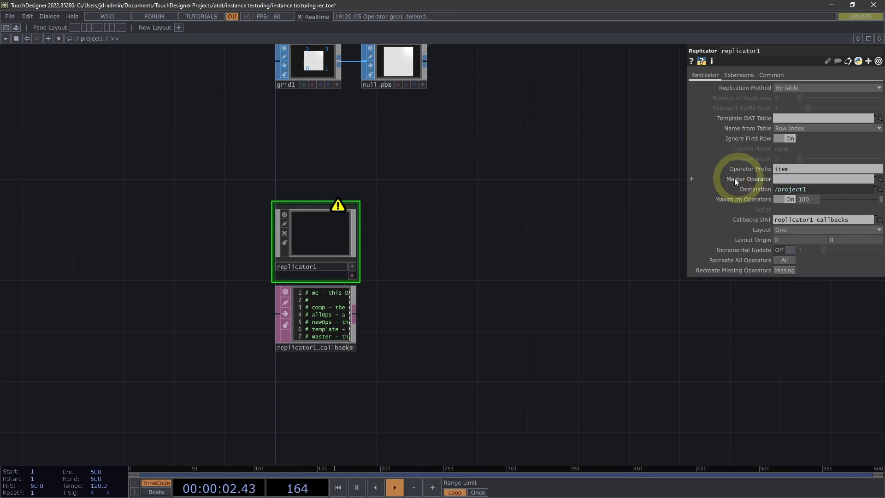
pyautogui.moveTo(414, 245); pyautogui.dragTo(424, 239)
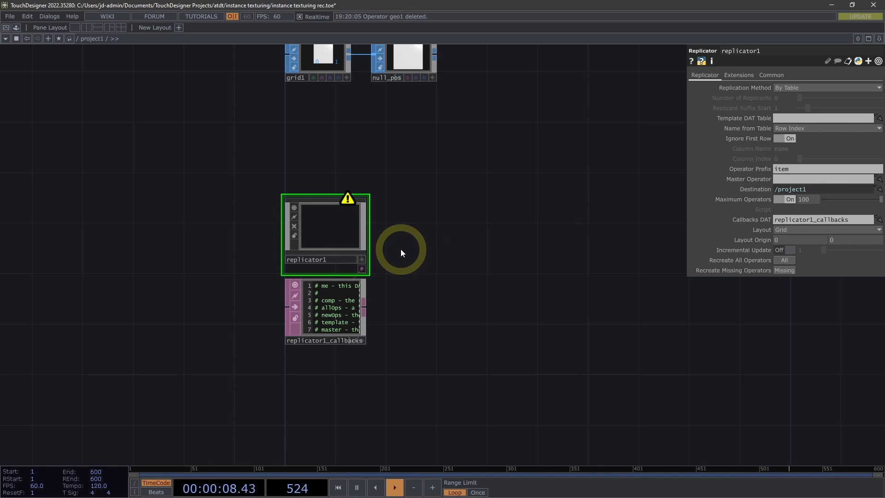
pyautogui.press('Tab')
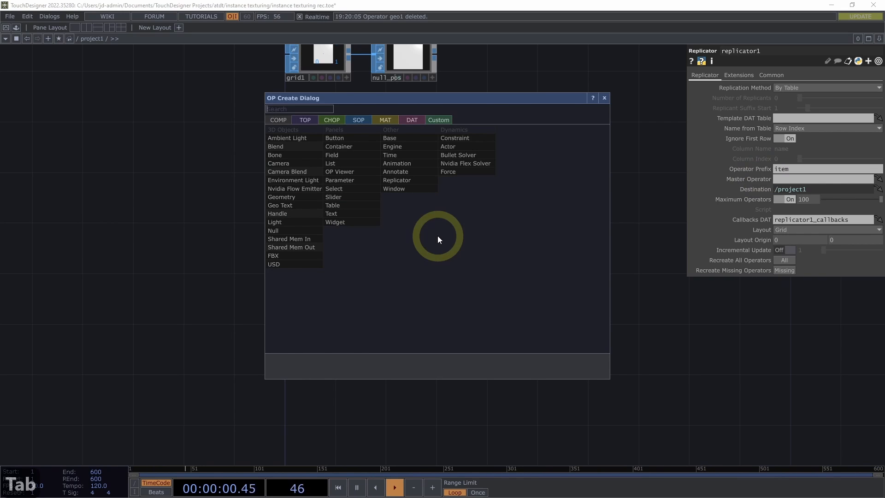
pyautogui.press('Tab')
pyautogui.write('tex')
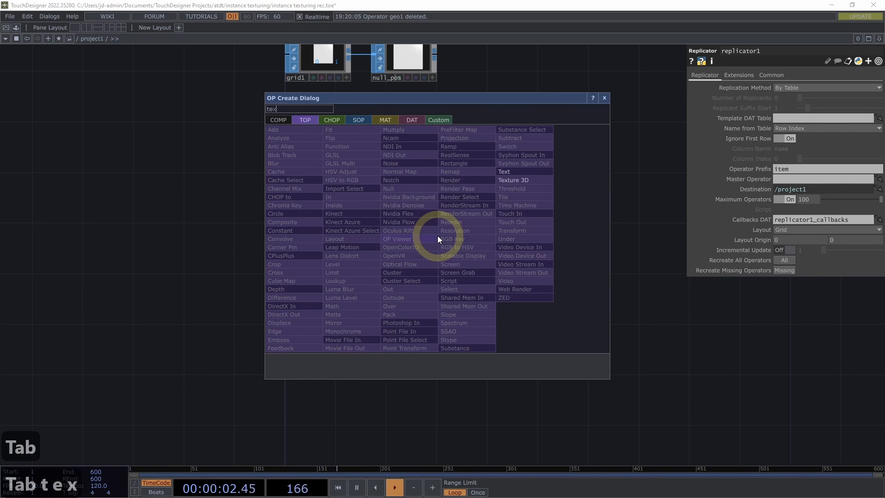
pyautogui.write('t')
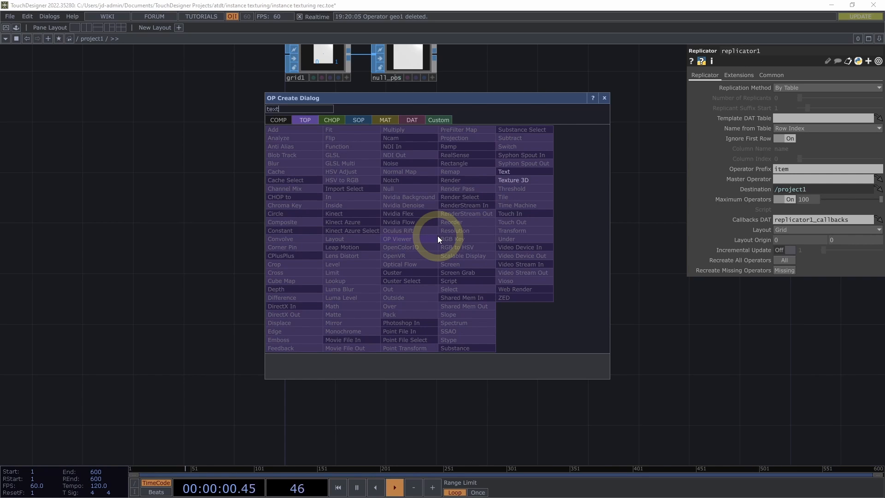
pyautogui.click(511, 171)
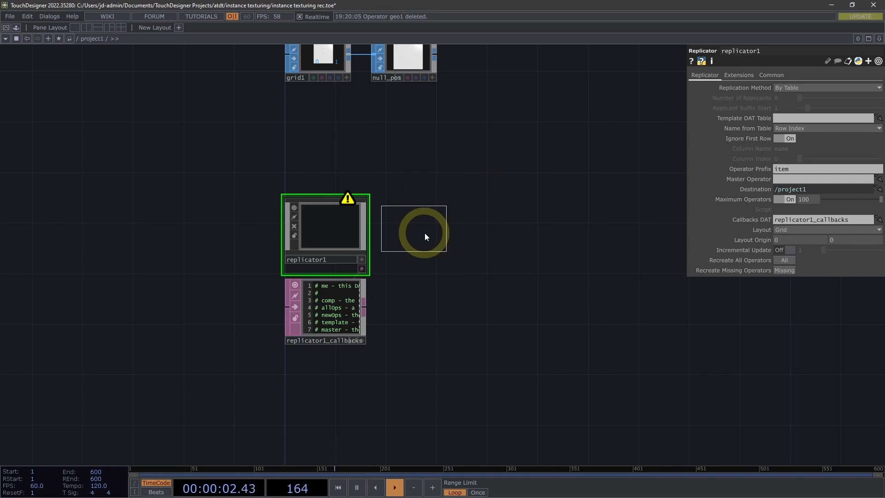
pyautogui.click(427, 234)
pyautogui.moveTo(433, 187); pyautogui.dragTo(464, 176)
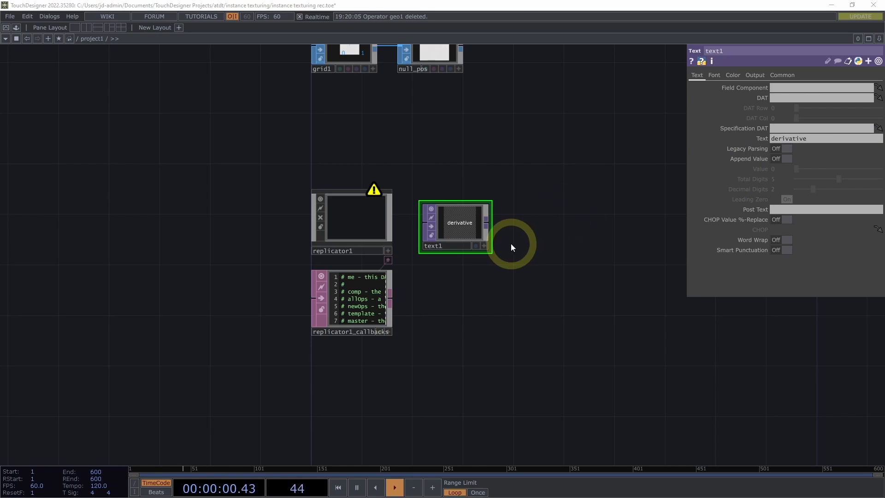
pyautogui.scroll(3, 510, 243)
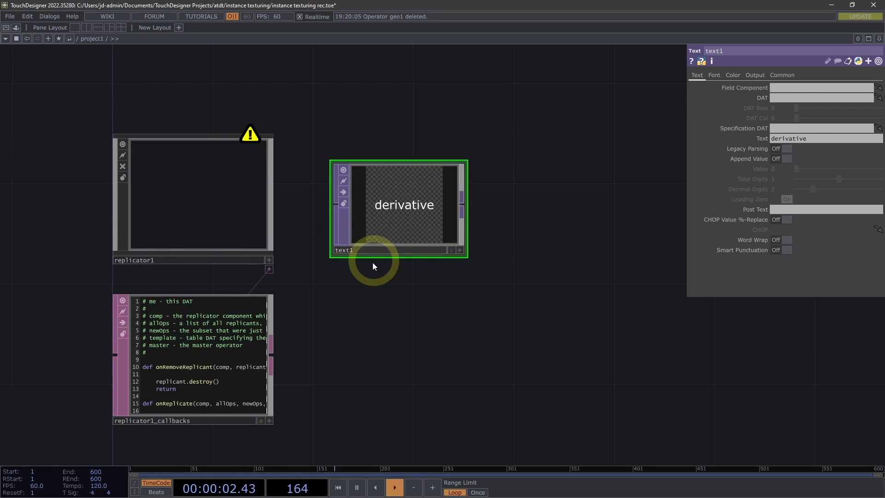
pyautogui.moveTo(372, 262); pyautogui.dragTo(430, 295)
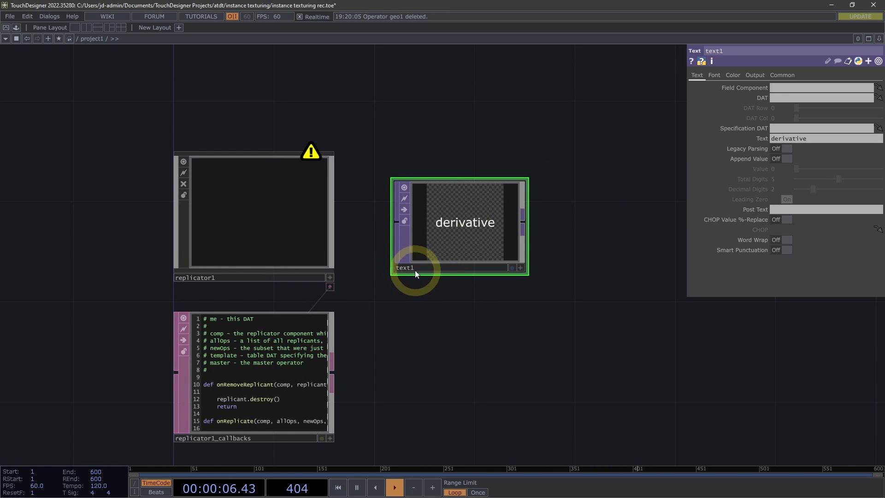
pyautogui.click(568, 275)
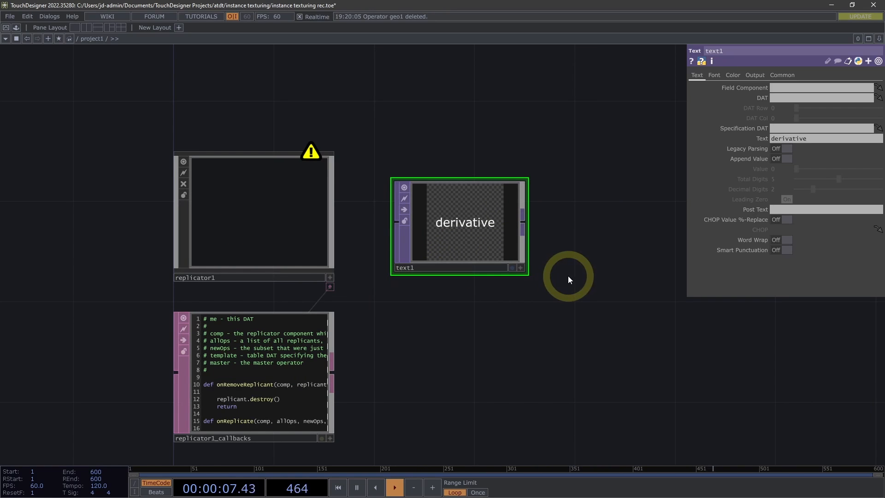
# Set text1's Text parameter to the Python expression me.digits
pyautogui.click(809, 138)
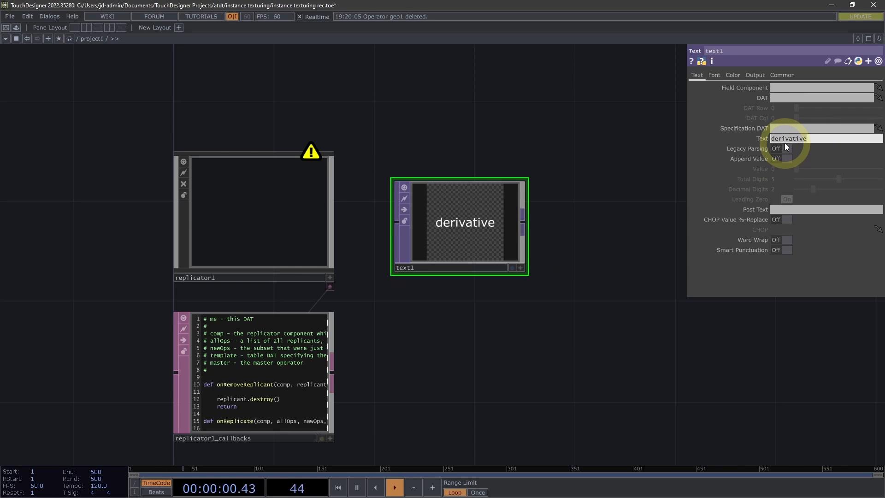
pyautogui.press('BackSpace')
pyautogui.write('me.digits')
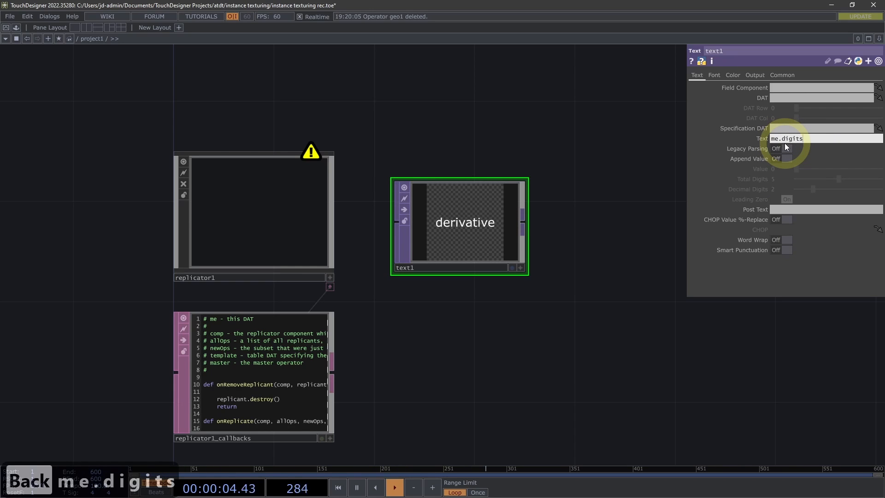
pyautogui.press('Return')
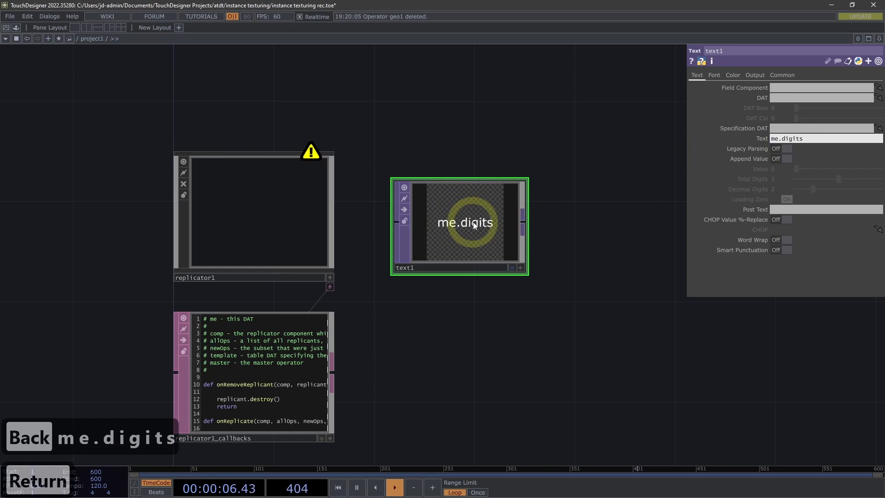
pyautogui.click(762, 137)
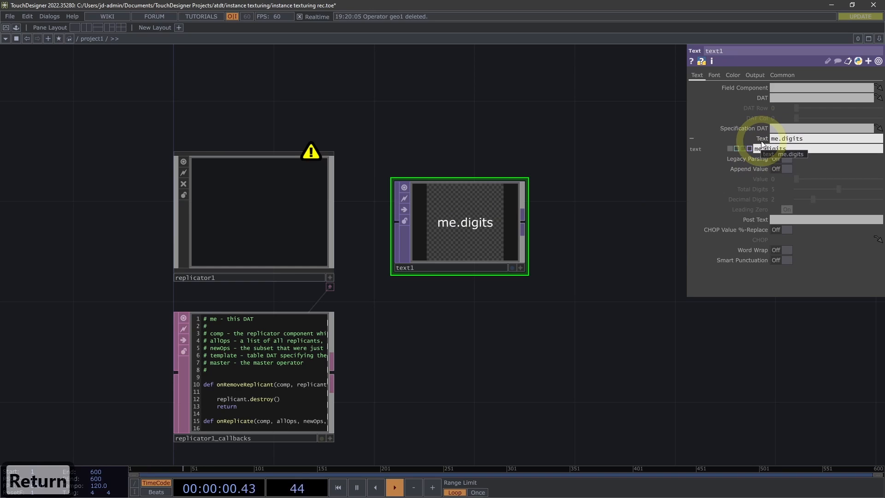
pyautogui.click(737, 148)
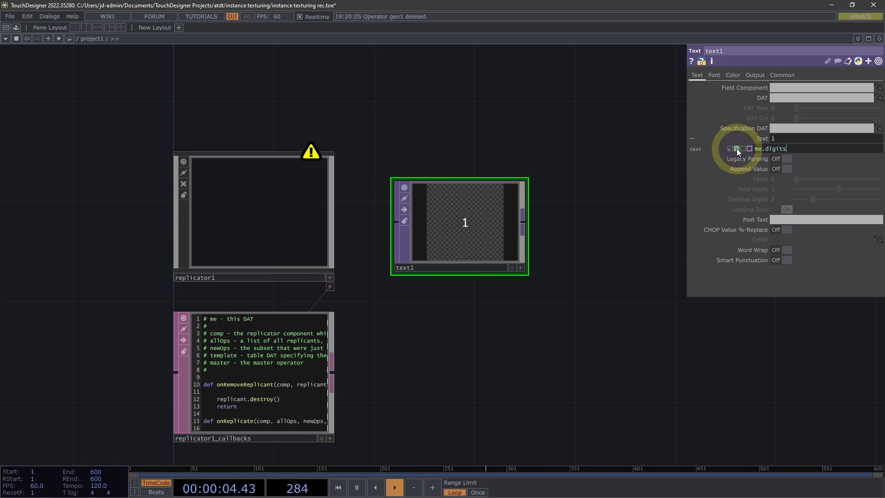
pyautogui.click(756, 152)
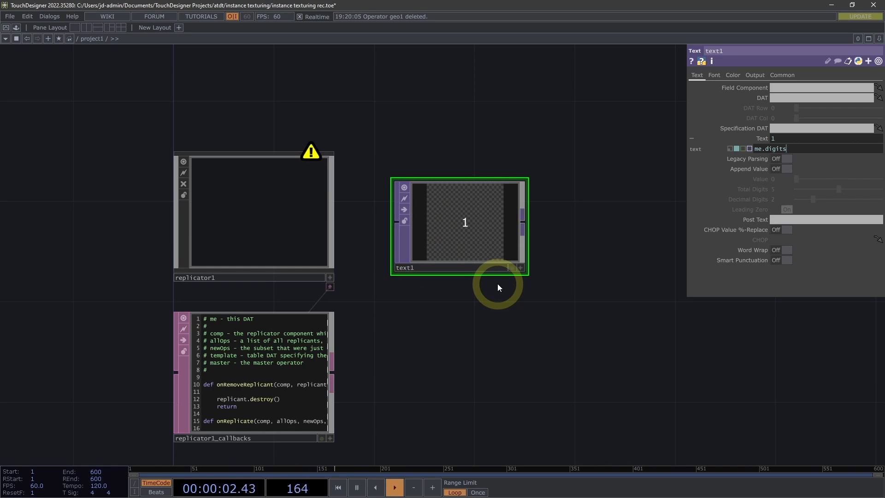
# Set text1's Auto-Size Font to Auto-Fit Always and turn on Bold
pyautogui.click(720, 76)
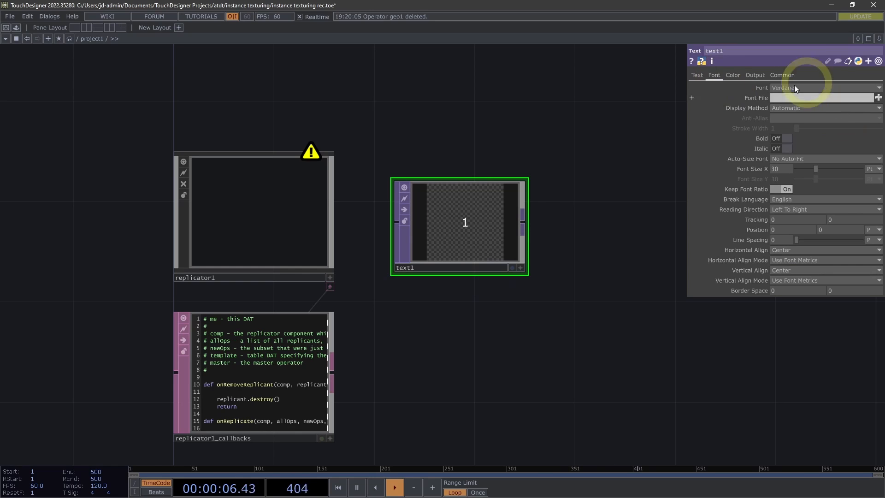
pyautogui.click(804, 159)
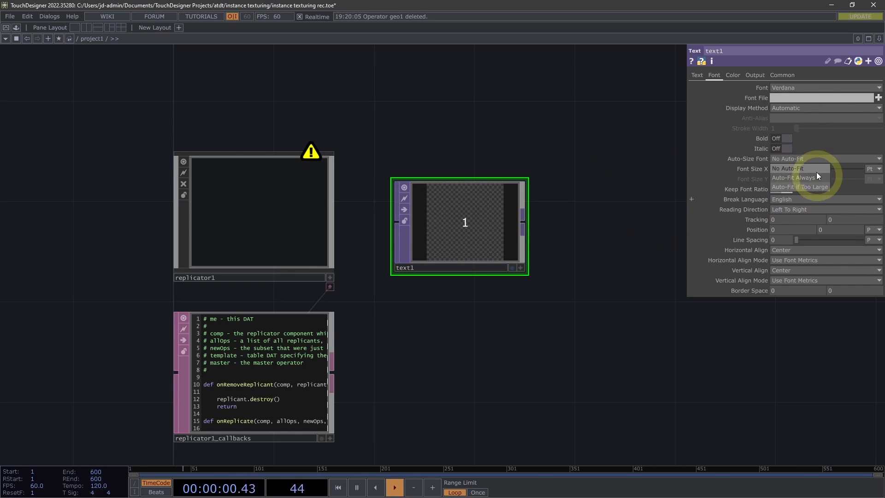
pyautogui.click(796, 178)
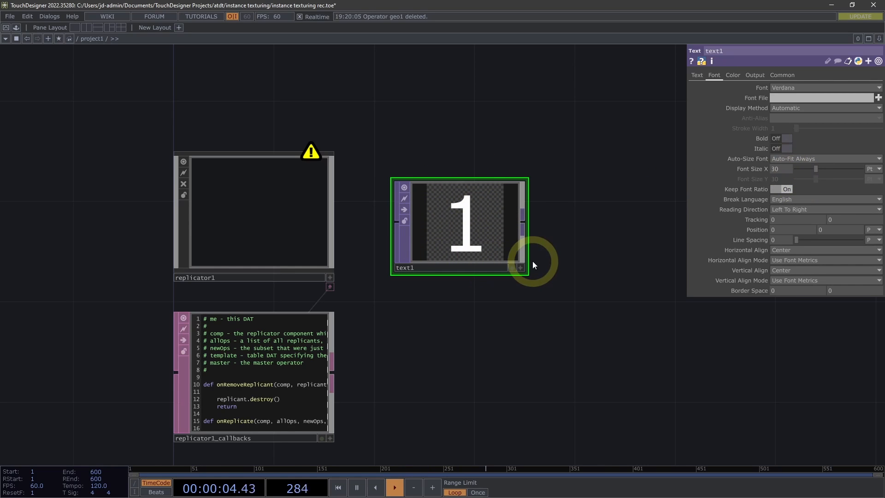
pyautogui.moveTo(565, 258); pyautogui.dragTo(547, 262)
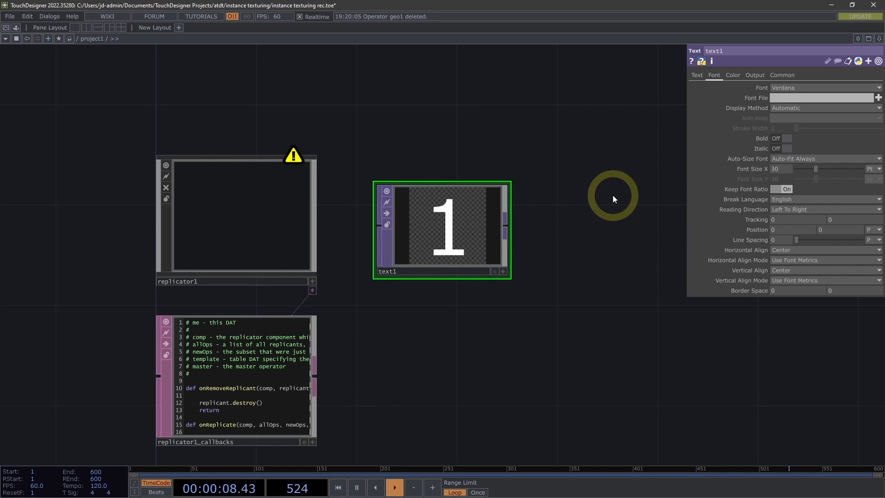
pyautogui.click(783, 140)
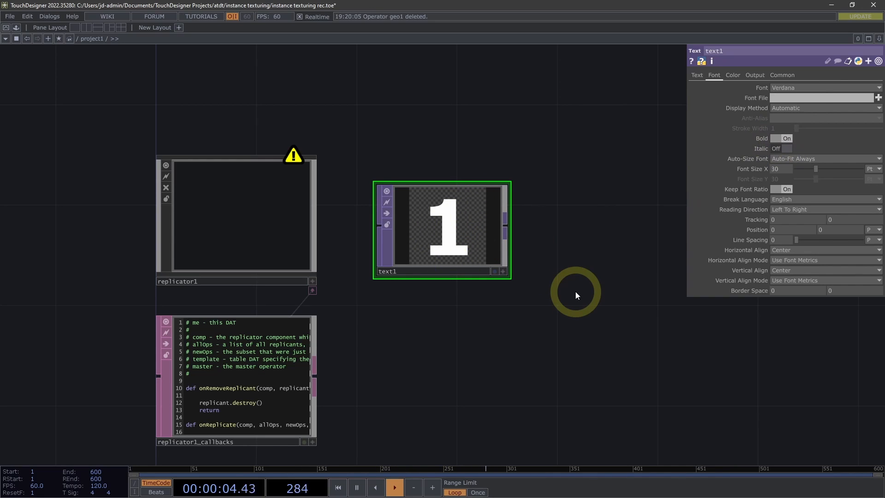
# Set the green channel of text1's Background Color to the Python expression (me.digits - 1) / 4
pyautogui.click(732, 75)
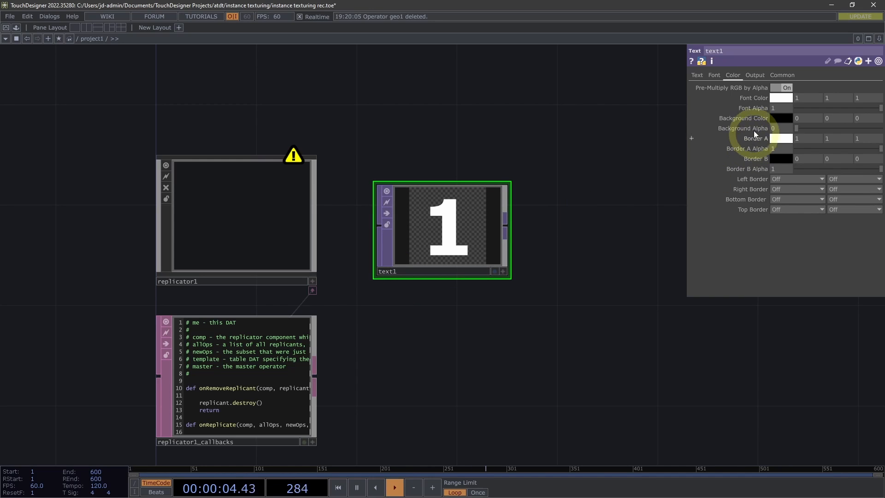
pyautogui.click(736, 118)
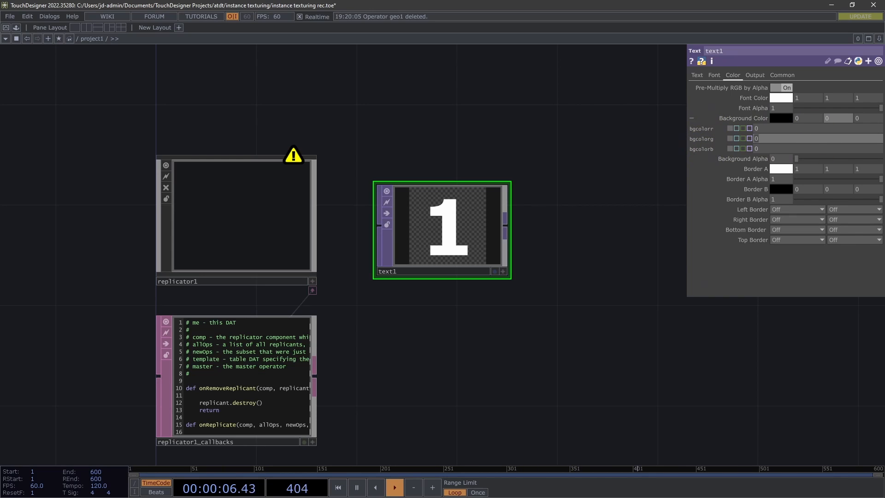
pyautogui.click(761, 137)
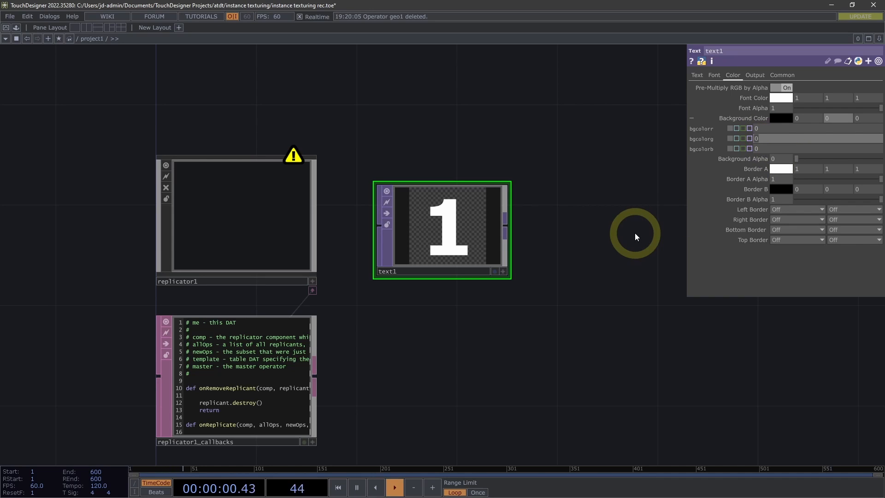
pyautogui.write('(')
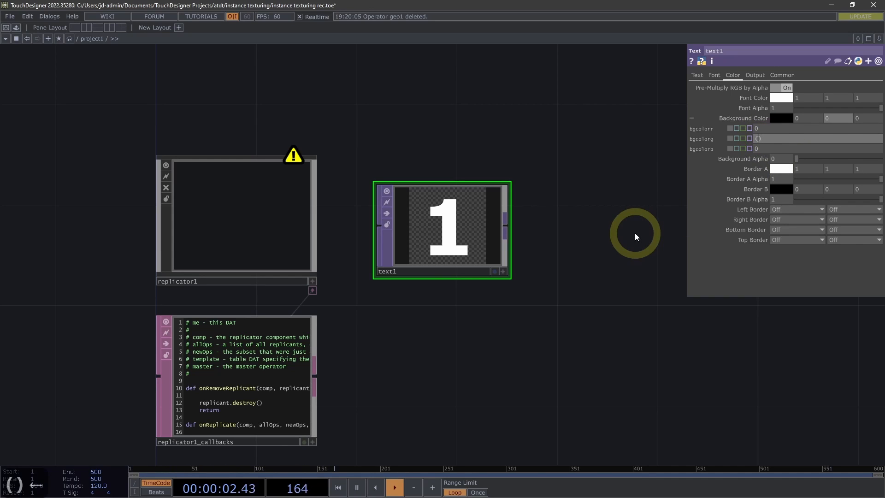
pyautogui.write('me.digits')
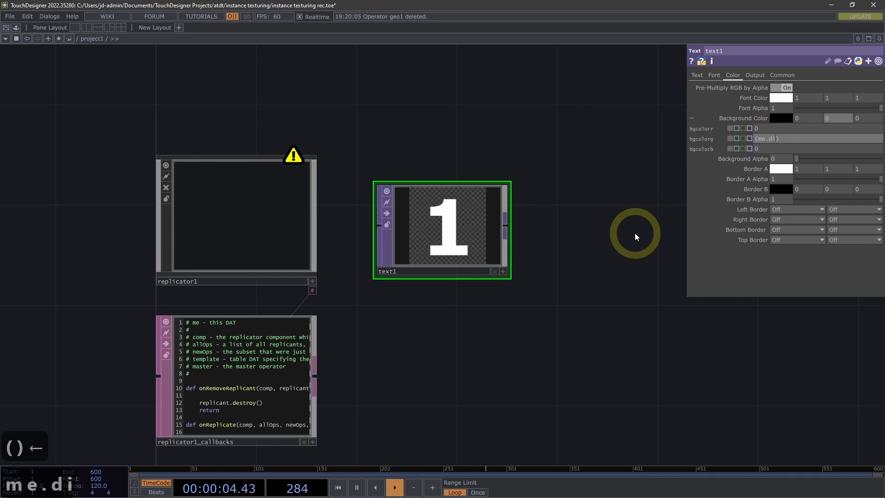
pyautogui.write(' -1')
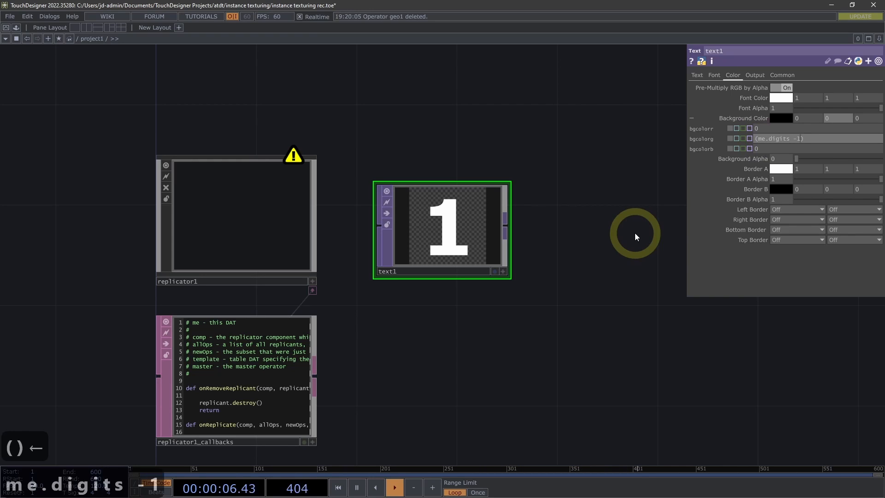
pyautogui.press('Left')
pyautogui.press('Right')
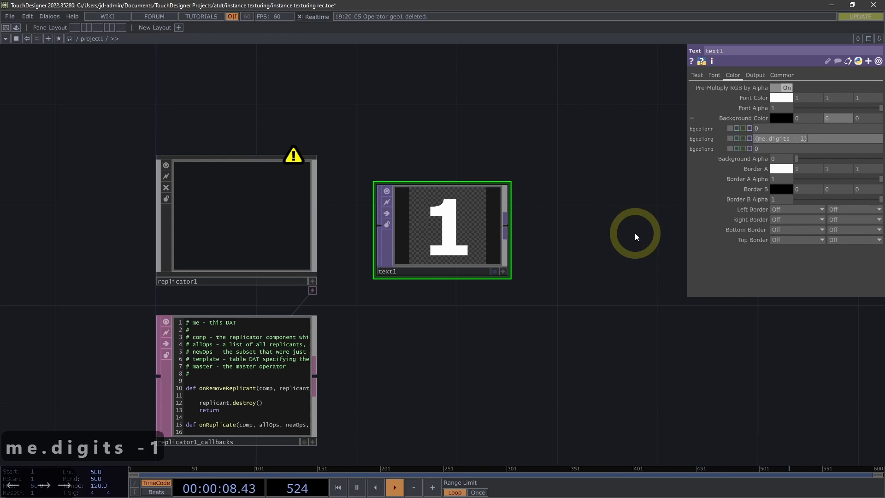
pyautogui.write('/')
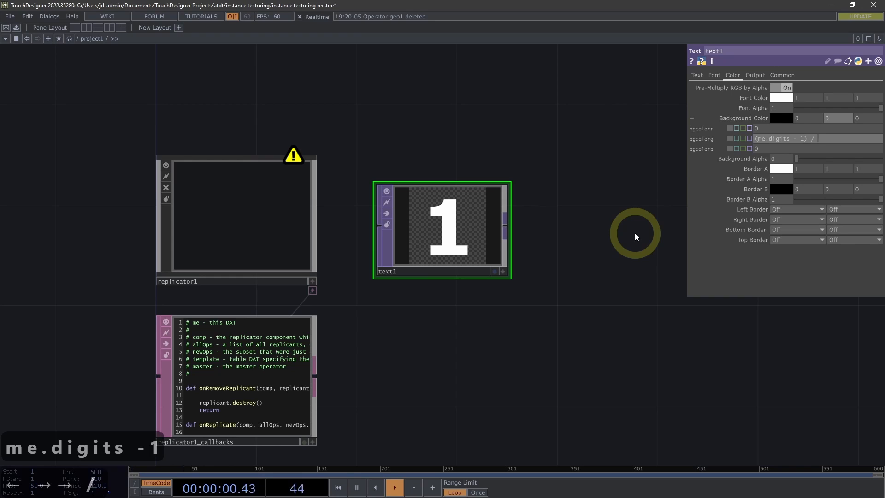
pyautogui.write(' 4')
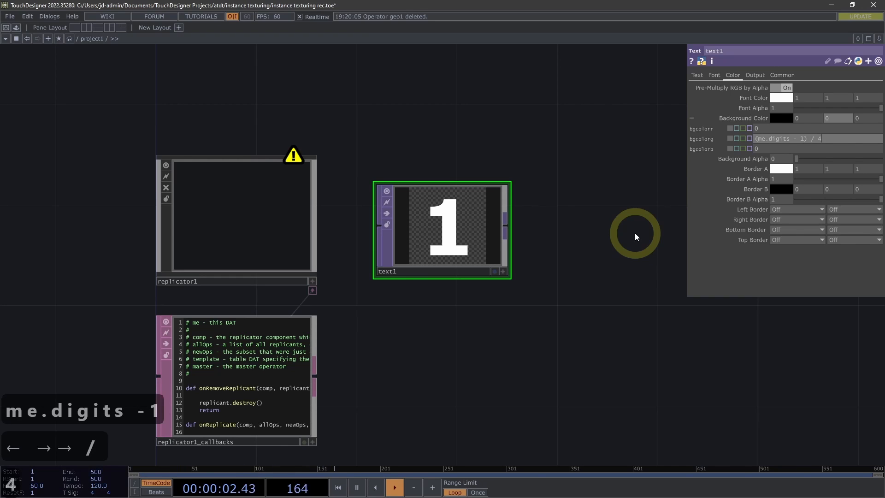
# Copy the green channel's expression to text1's Background Color blue channel and set Background Alpha to 1
pyautogui.hotkey('shift', 'Home')
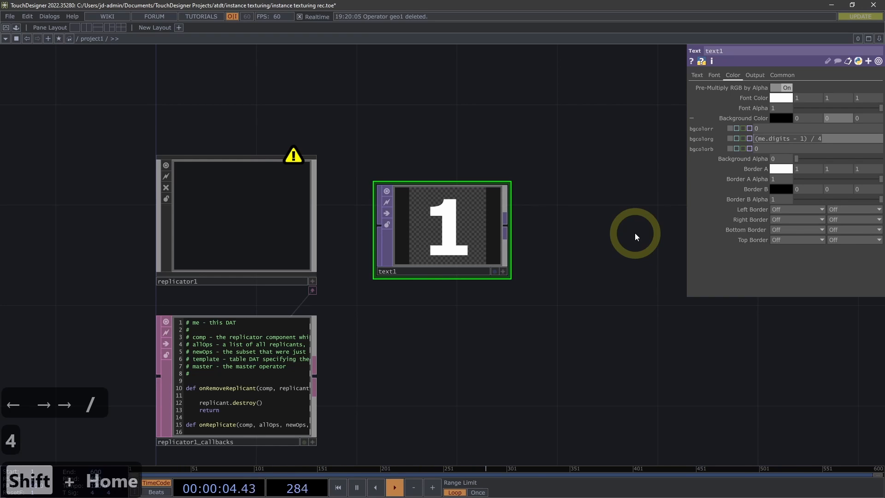
pyautogui.hotkey('ctrl', 'c')
pyautogui.click(772, 147)
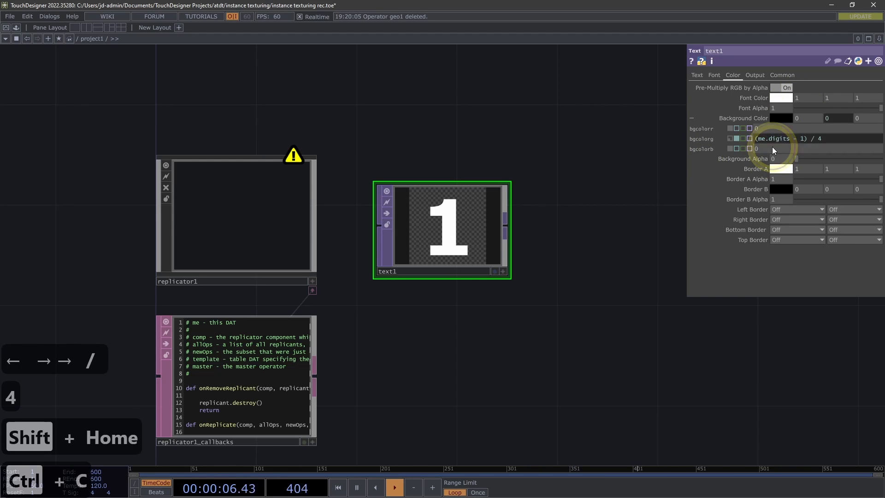
pyautogui.hotkey('ctrl', 'v')
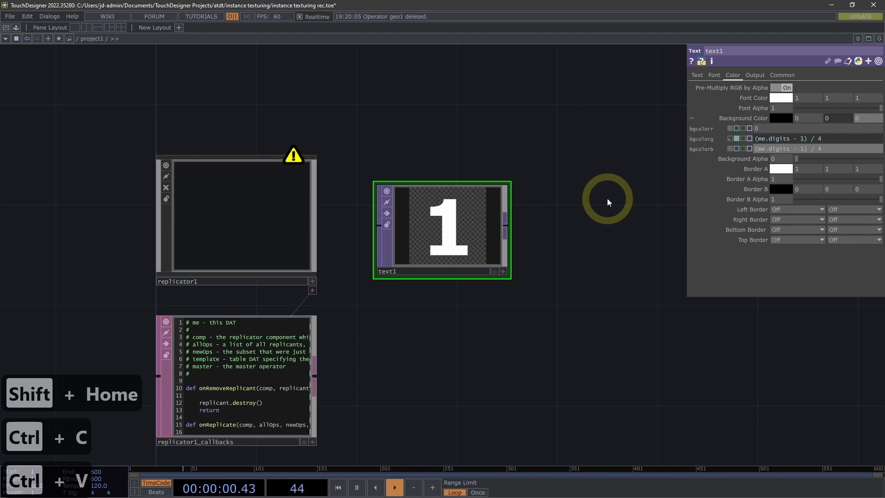
pyautogui.press('Return')
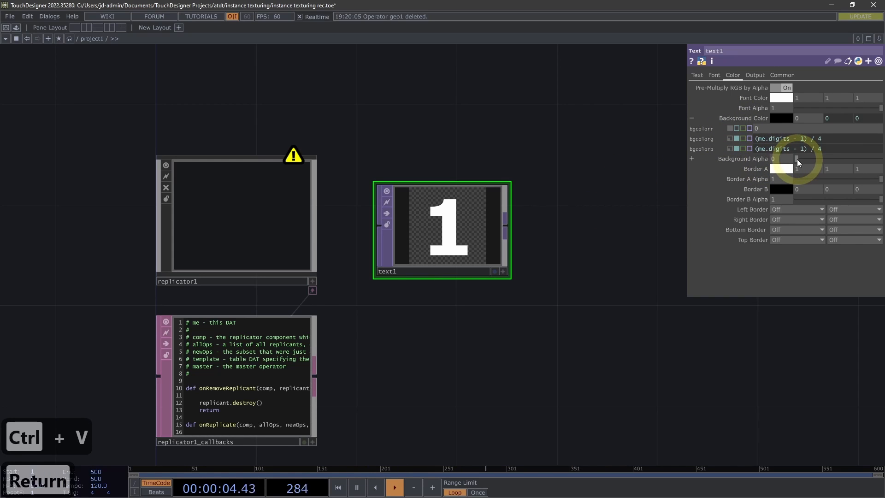
pyautogui.moveTo(796, 159); pyautogui.dragTo(880, 158)
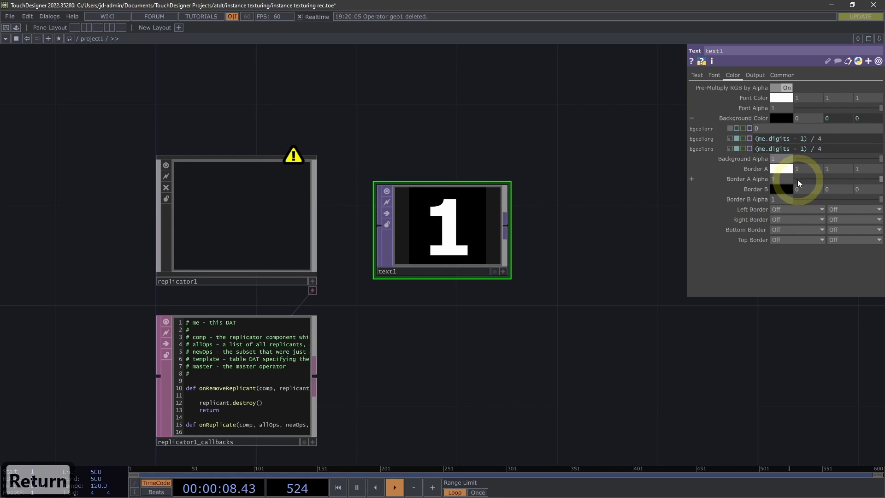
# Assign text1 as the Master Operator of replicator1
pyautogui.moveTo(575, 211); pyautogui.dragTo(595, 170)
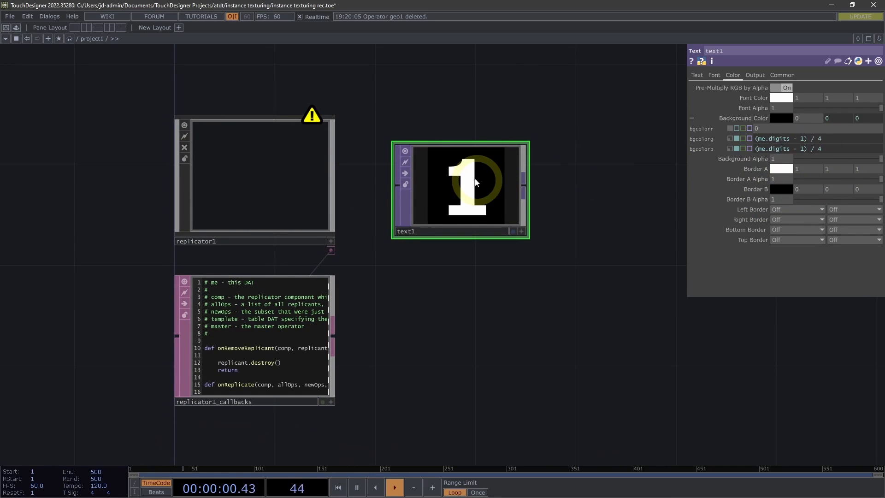
pyautogui.click(279, 180)
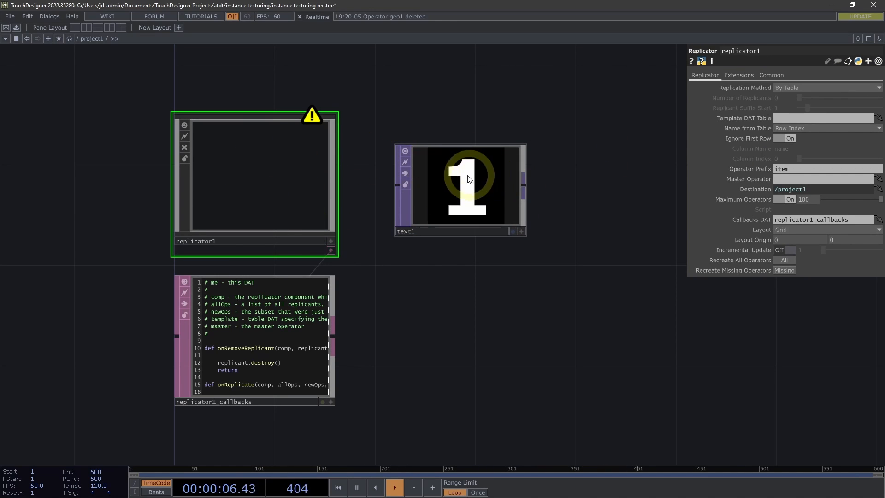
pyautogui.moveTo(462, 181); pyautogui.dragTo(780, 180)
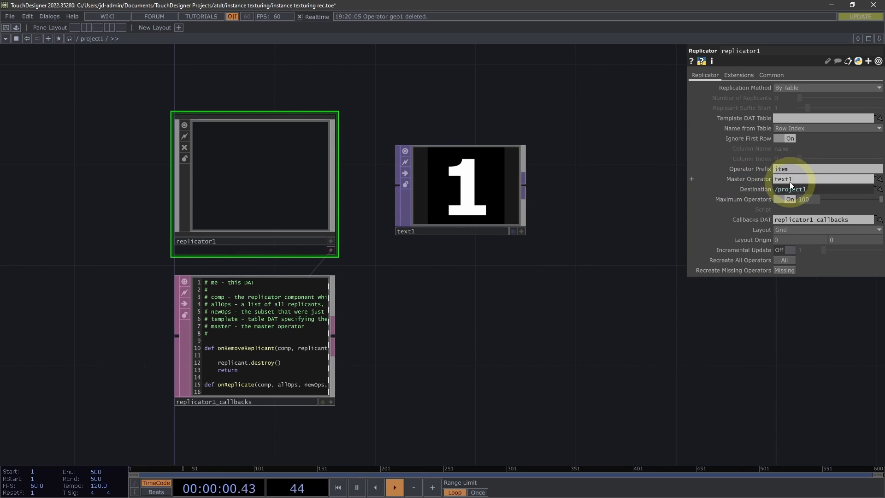
# Set replicator1's Replication Method to By Number with 4 replicants
pyautogui.scroll(-3, 529, 256)
pyautogui.moveTo(491, 267); pyautogui.dragTo(453, 259)
pyautogui.scroll(-2, 464, 243)
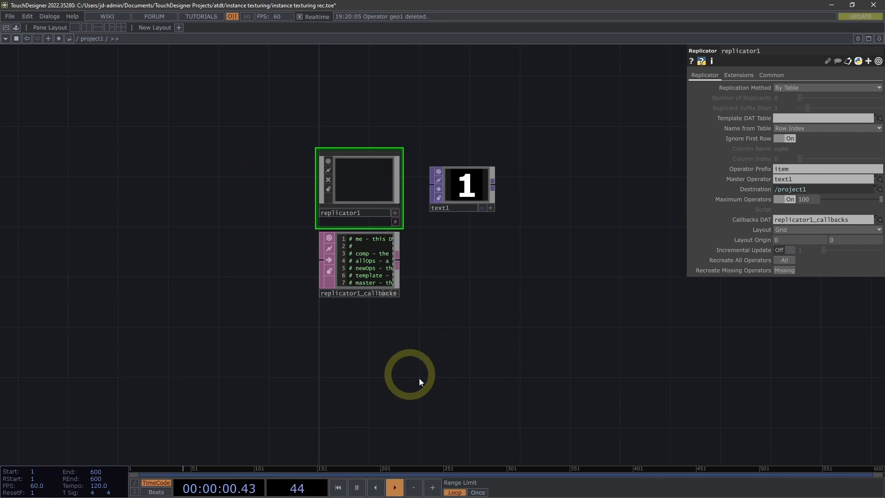
pyautogui.click(784, 87)
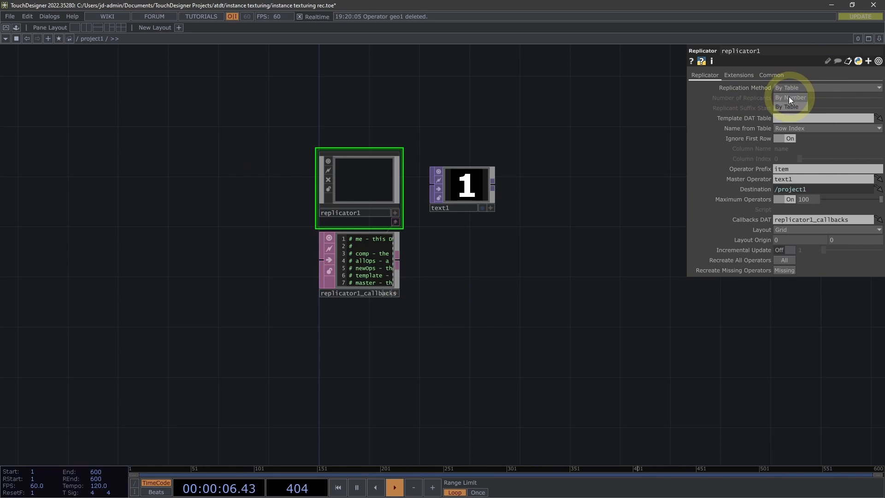
pyautogui.click(795, 98)
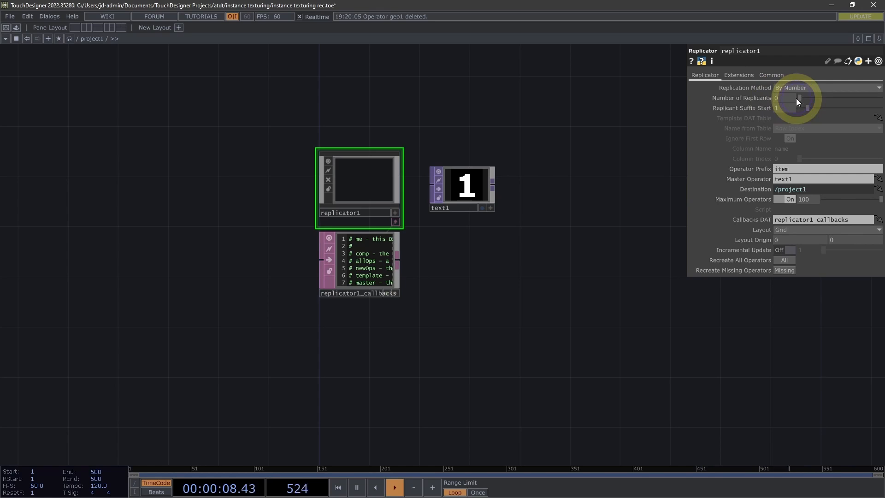
pyautogui.moveTo(527, 152); pyautogui.dragTo(619, 96)
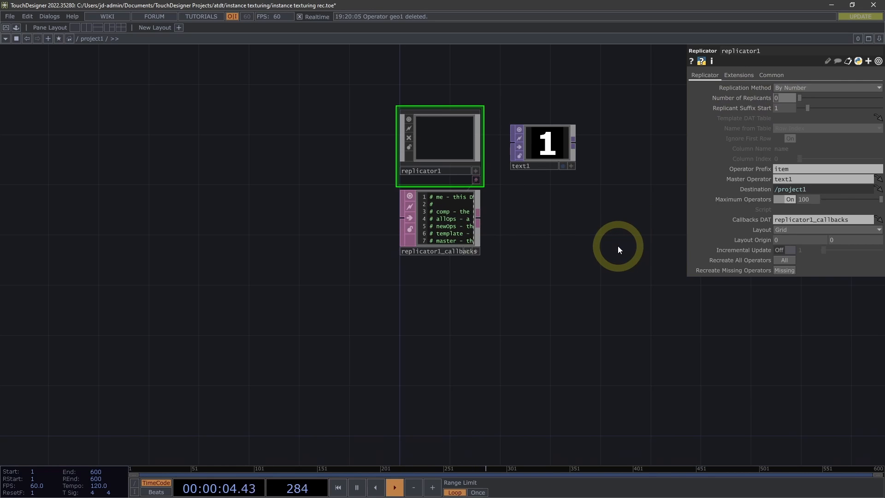
pyautogui.write('4')
pyautogui.press('Return')
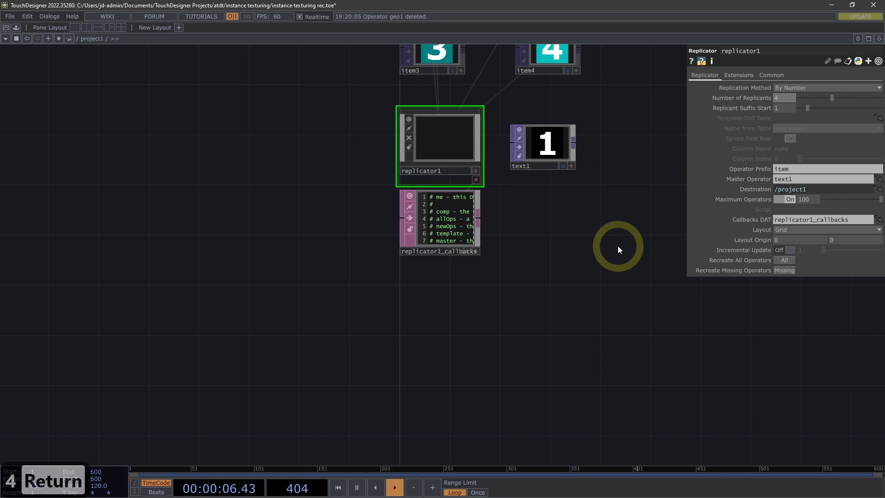
# Examine the replicated Text TOPs and where they sit relative to the existing grid and geometry operators
pyautogui.scroll(-3, 617, 245)
pyautogui.moveTo(554, 258); pyautogui.dragTo(521, 285)
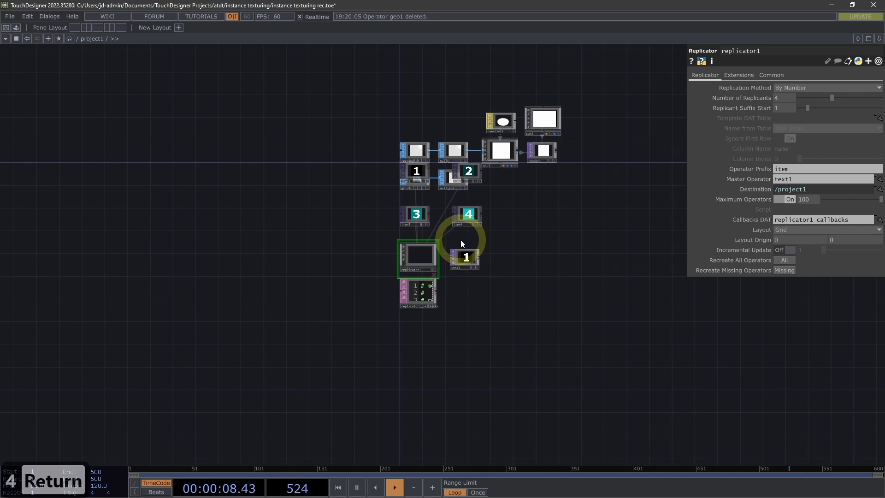
pyautogui.scroll(4, 510, 233)
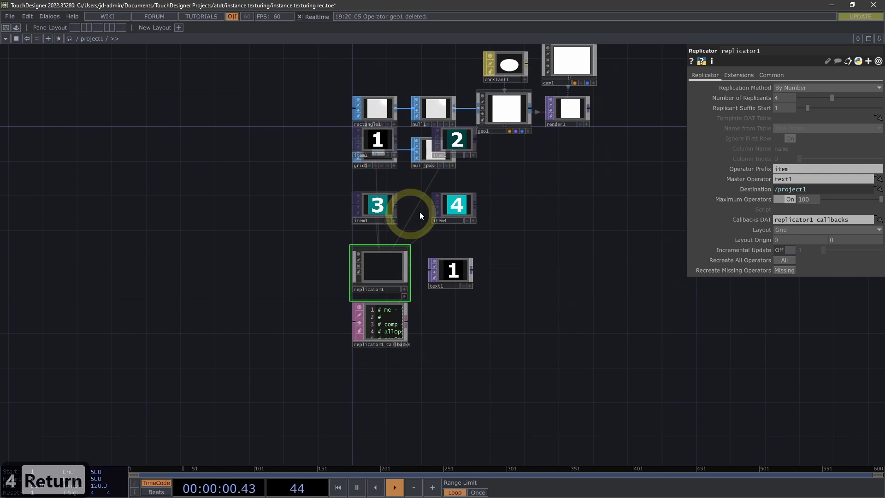
pyautogui.scroll(4, 505, 208)
pyautogui.scroll(1, 547, 174)
pyautogui.moveTo(547, 210); pyautogui.dragTo(628, 286)
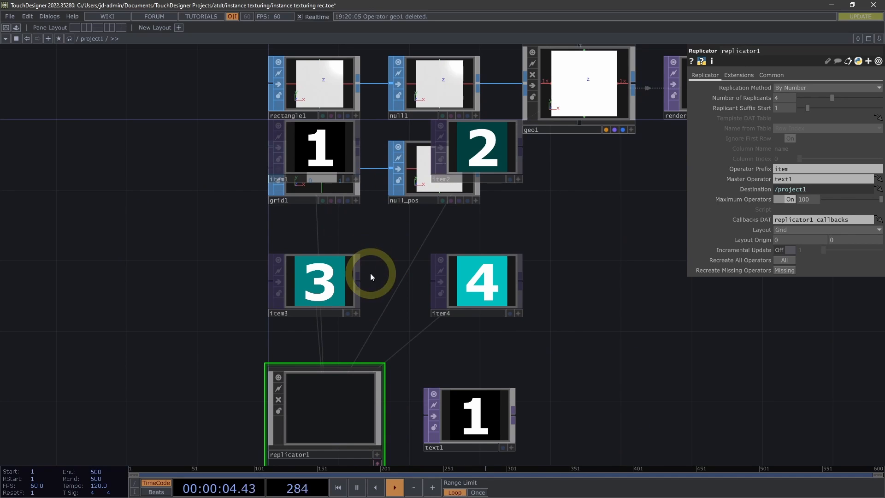
pyautogui.scroll(-2, 645, 224)
pyautogui.moveTo(618, 233); pyautogui.dragTo(547, 226)
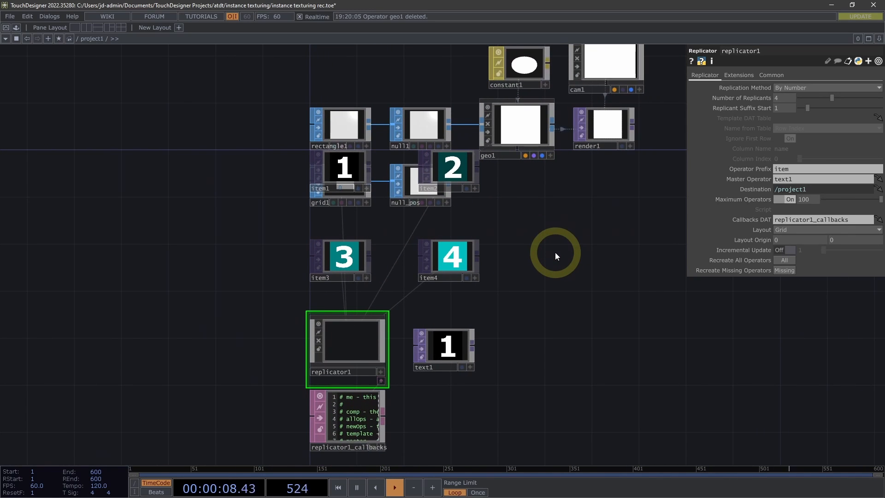
pyautogui.moveTo(554, 253); pyautogui.dragTo(541, 223)
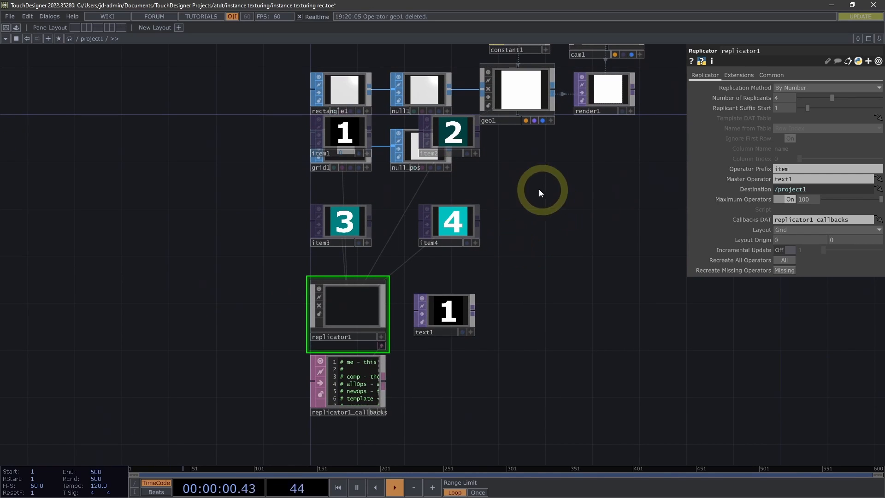
# Recreate all replicants and set replicator1's Layout Origin Y to -700, placing them below the callbacks DAT
pyautogui.click(785, 259)
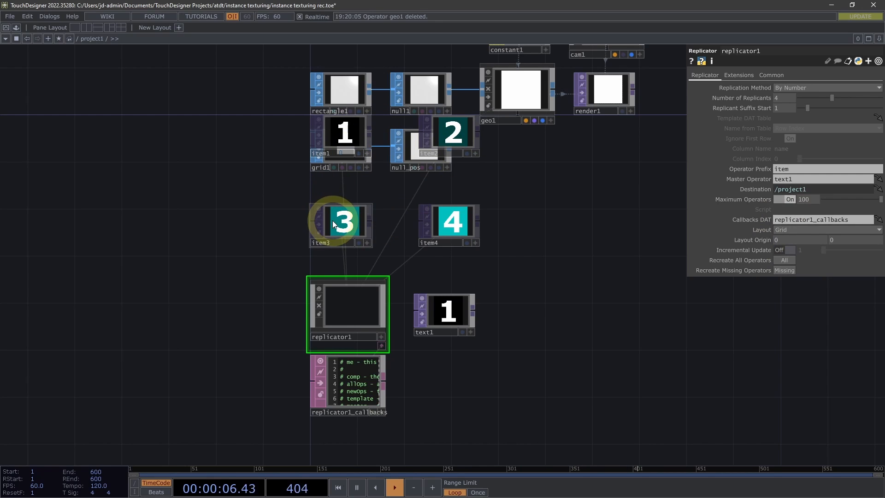
pyautogui.moveTo(555, 246); pyautogui.dragTo(523, 195)
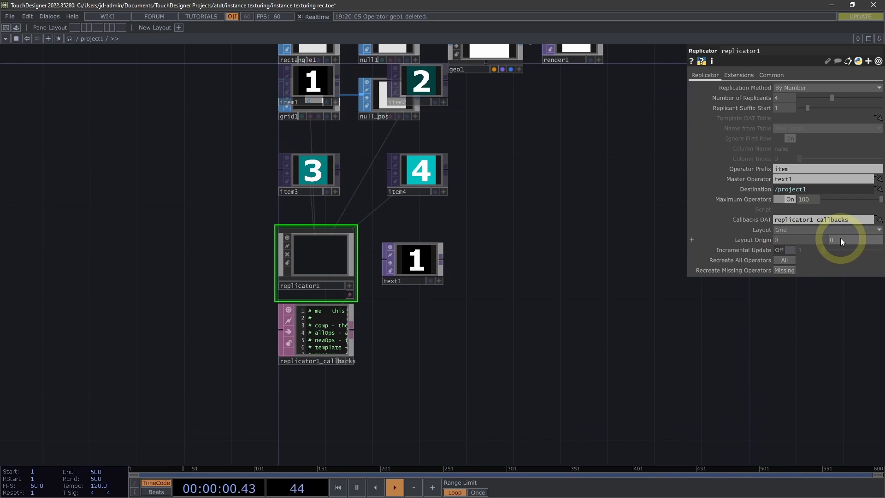
pyautogui.moveTo(839, 238); pyautogui.dragTo(1, 159, button='middle')
pyautogui.moveTo(607, 319); pyautogui.dragTo(588, 187)
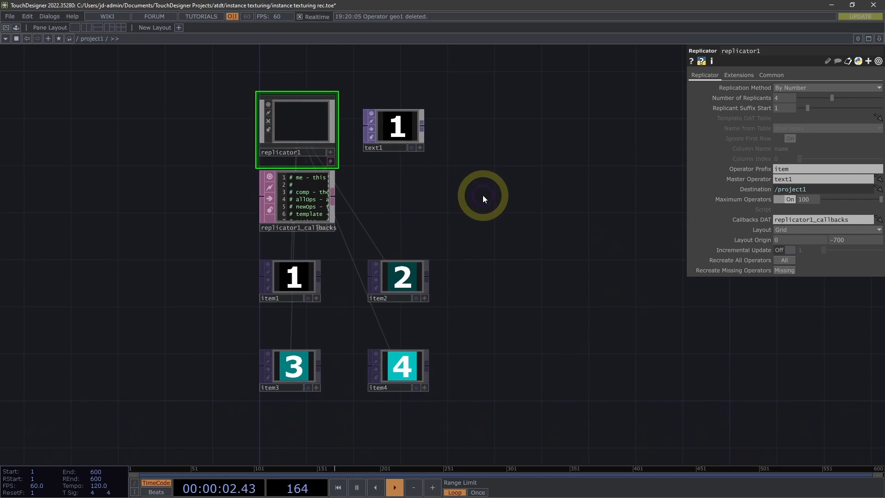
# Compare the Background Color values of the replicants item1, item2, item3 and item4
pyautogui.moveTo(482, 194); pyautogui.dragTo(448, 160)
pyautogui.moveTo(351, 347); pyautogui.dragTo(361, 296, button='middle')
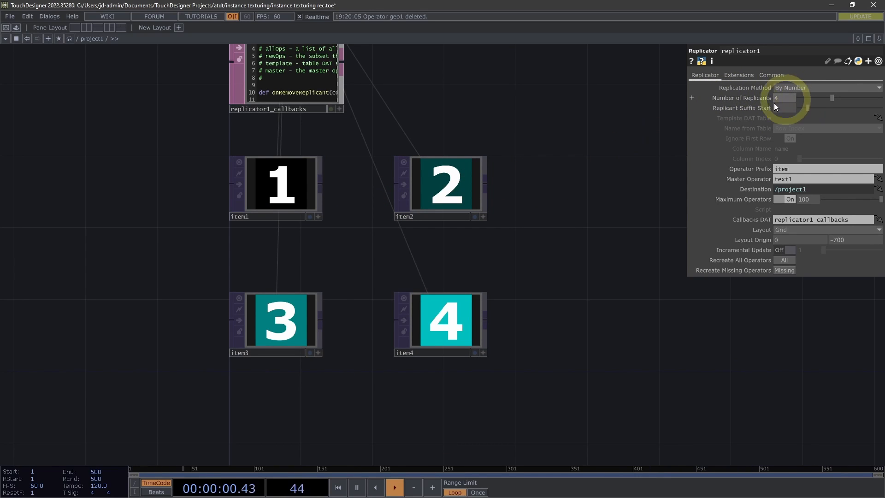
pyautogui.moveTo(543, 187); pyautogui.dragTo(576, 168)
pyautogui.click(306, 161)
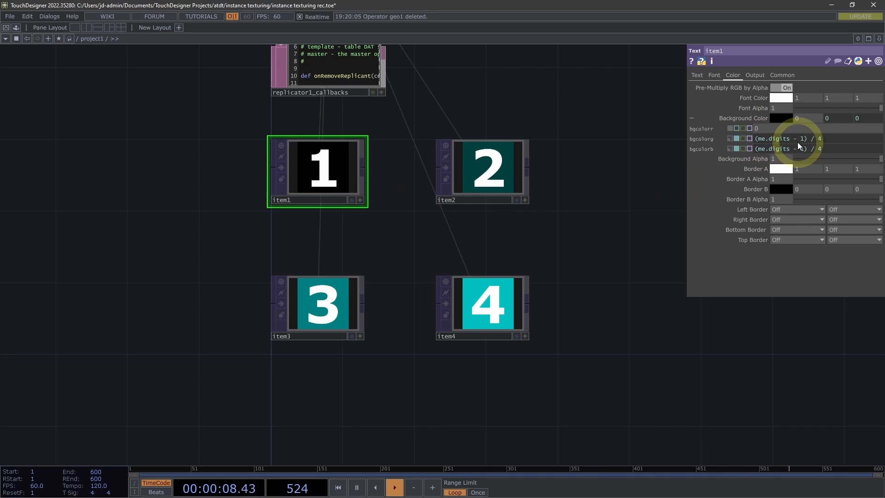
pyautogui.click(515, 166)
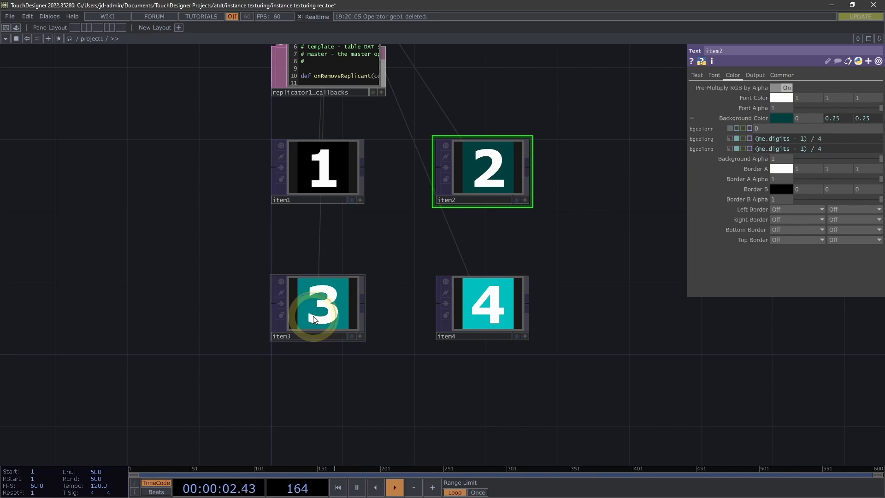
pyautogui.click(341, 322)
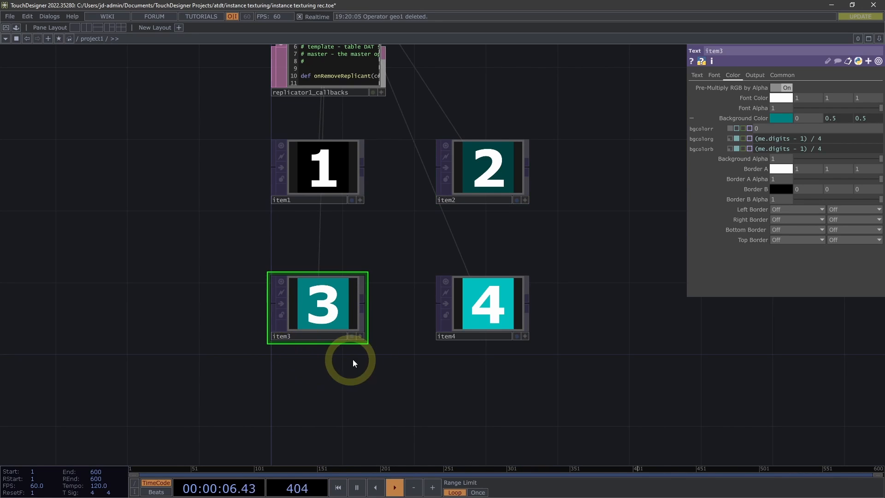
pyautogui.click(502, 301)
pyautogui.moveTo(671, 279); pyautogui.dragTo(636, 286)
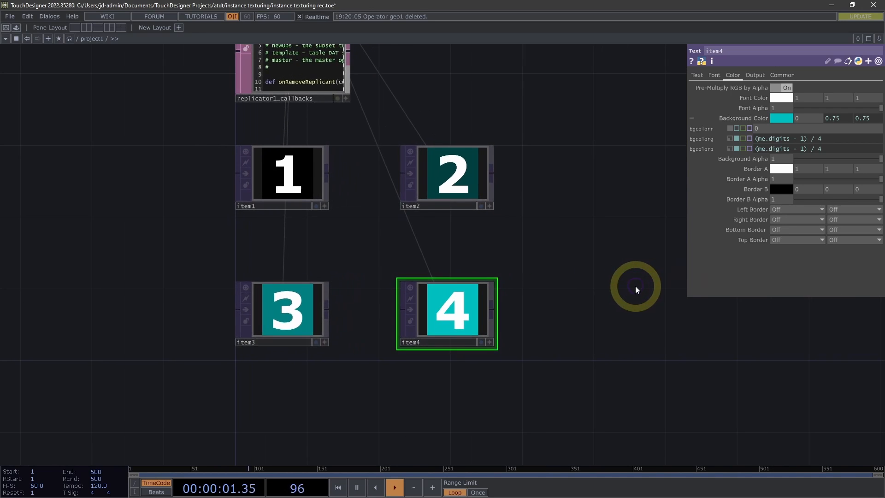
pyautogui.moveTo(636, 285); pyautogui.dragTo(586, 260, button='middle')
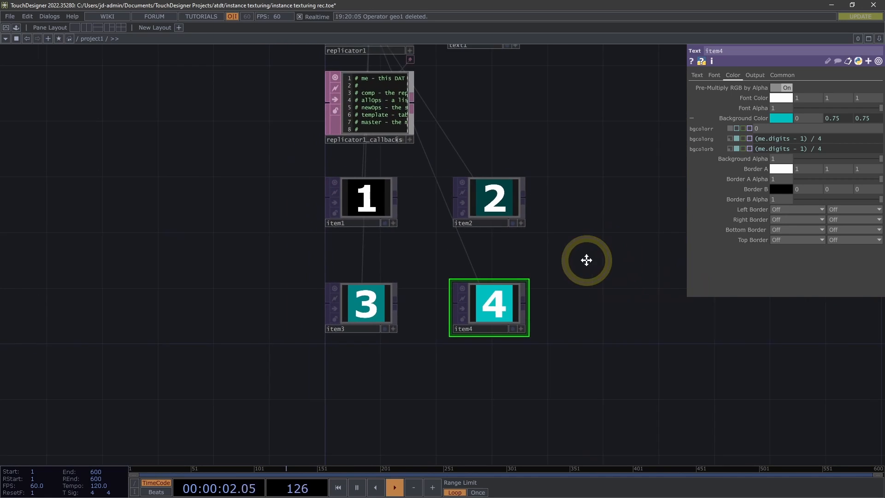
# Select geo1 in the upper network and bring up its Instance 2 parameters
pyautogui.moveTo(586, 259); pyautogui.dragTo(529, 305)
pyautogui.moveTo(483, 264); pyautogui.dragTo(472, 265)
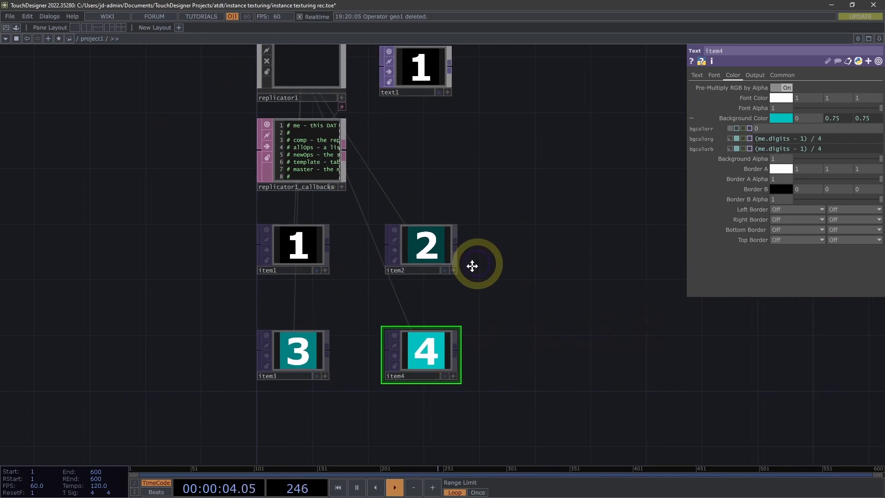
pyautogui.moveTo(471, 266); pyautogui.dragTo(469, 270)
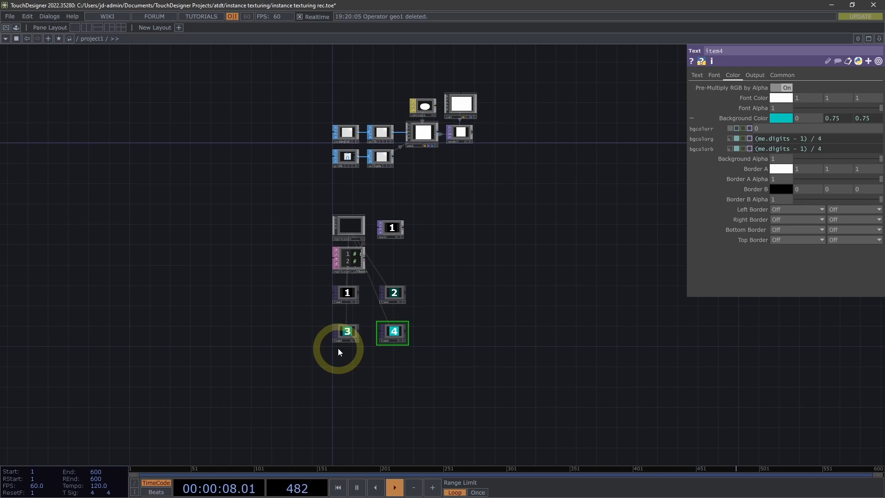
pyautogui.click(422, 134)
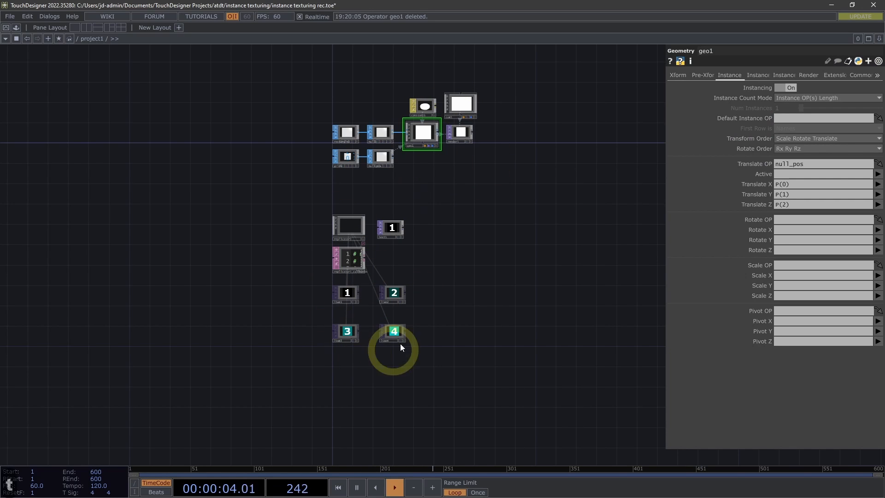
pyautogui.moveTo(421, 196); pyautogui.dragTo(496, 165, button='middle')
pyautogui.moveTo(461, 224); pyautogui.dragTo(445, 327)
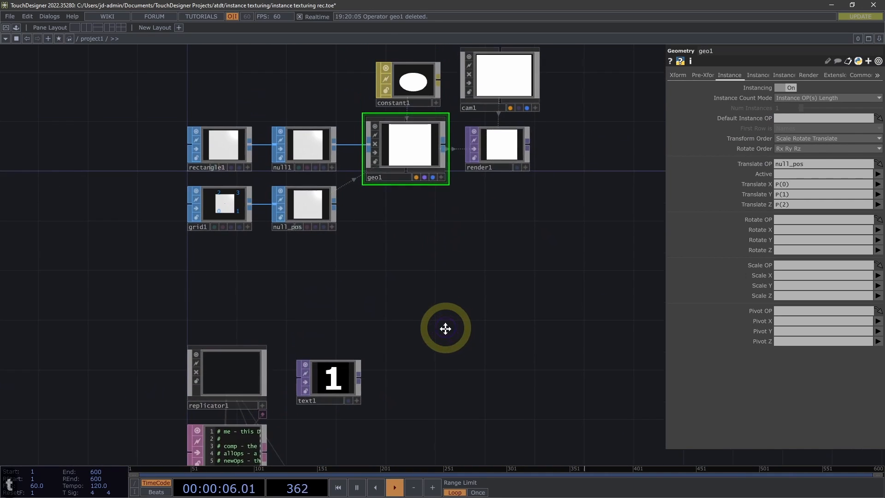
pyautogui.moveTo(425, 263); pyautogui.dragTo(451, 349)
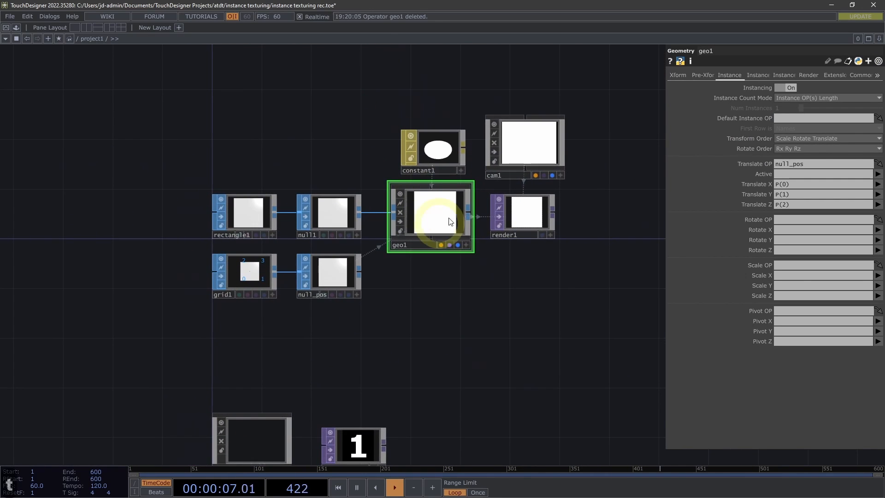
pyautogui.click(751, 74)
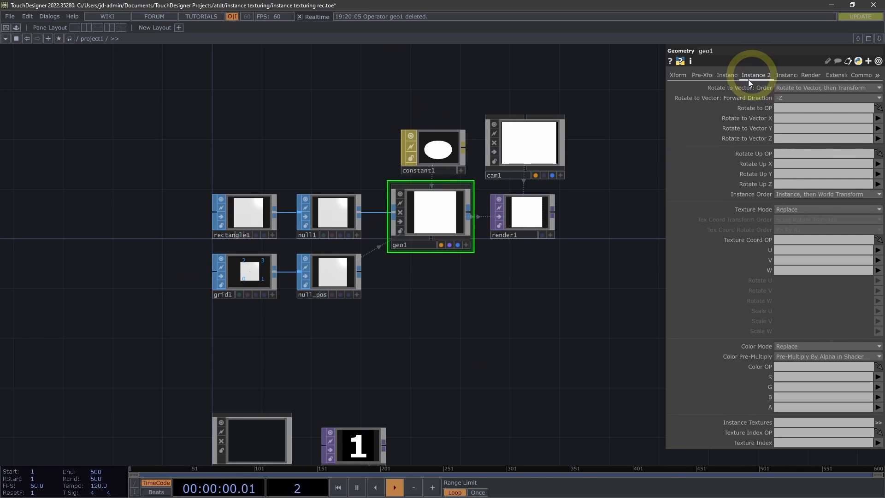
pyautogui.scroll(-3, 734, 429)
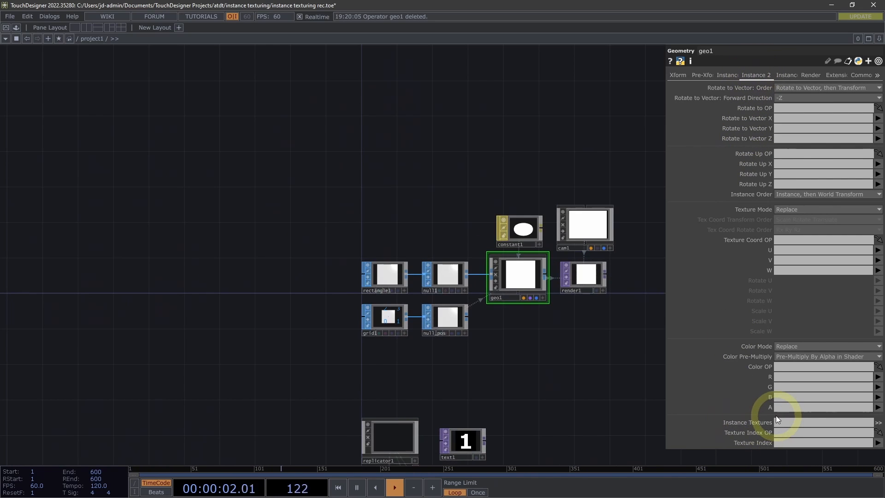
pyautogui.scroll(3, 773, 416)
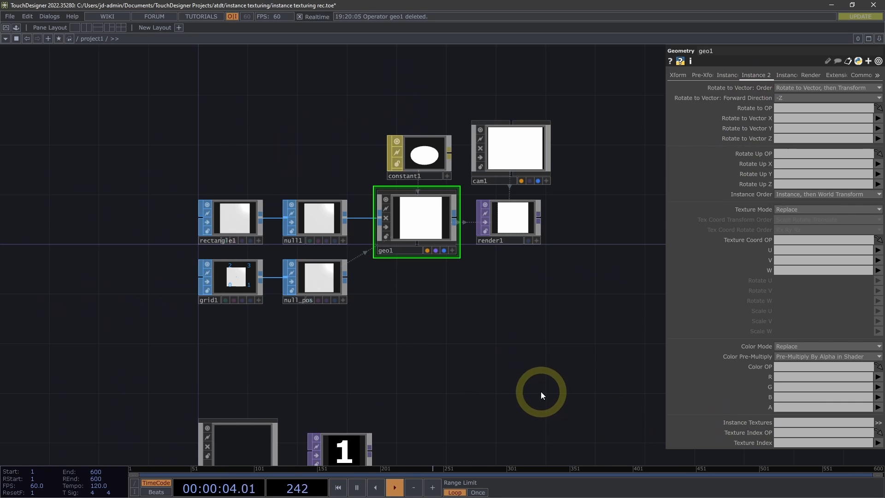
pyautogui.moveTo(541, 392); pyautogui.dragTo(540, 340)
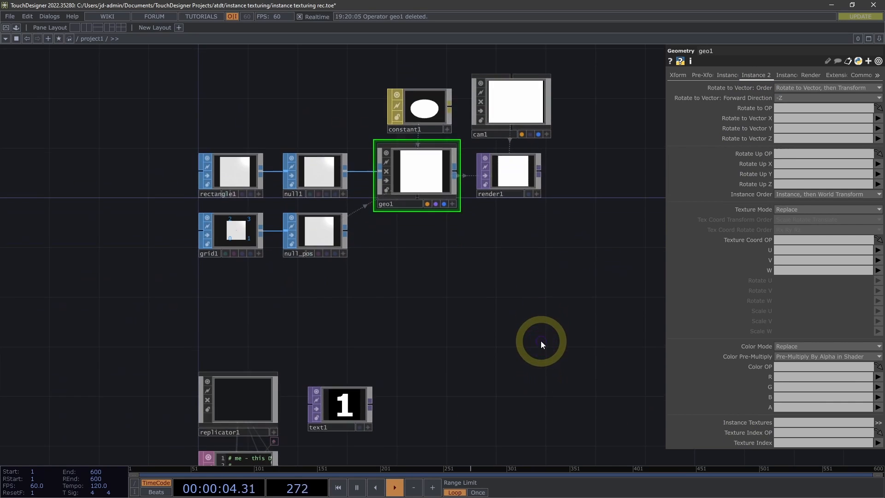
# Set geo1's Instance Textures to item* to reference all the replicated Text TOPs
pyautogui.moveTo(525, 308); pyautogui.dragTo(534, 171)
pyautogui.moveTo(496, 308); pyautogui.dragTo(507, 215)
pyautogui.click(830, 422)
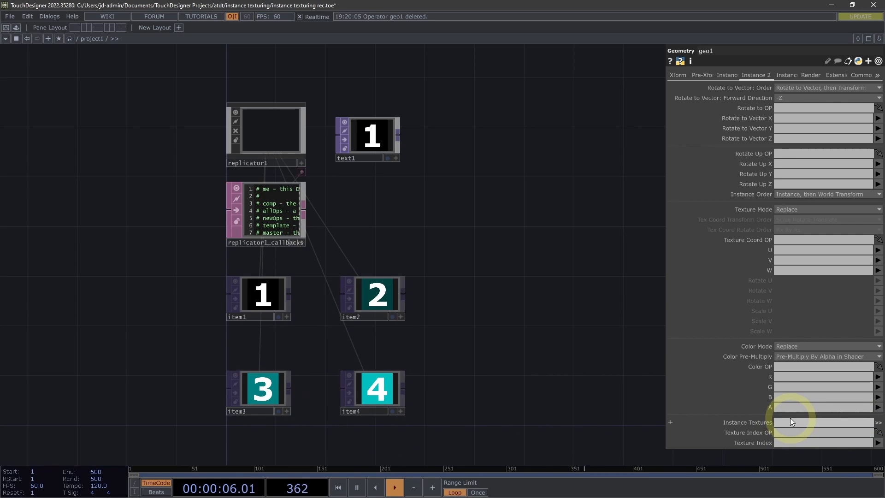
pyautogui.moveTo(493, 271); pyautogui.dragTo(470, 414)
pyautogui.moveTo(524, 256); pyautogui.dragTo(252, 271)
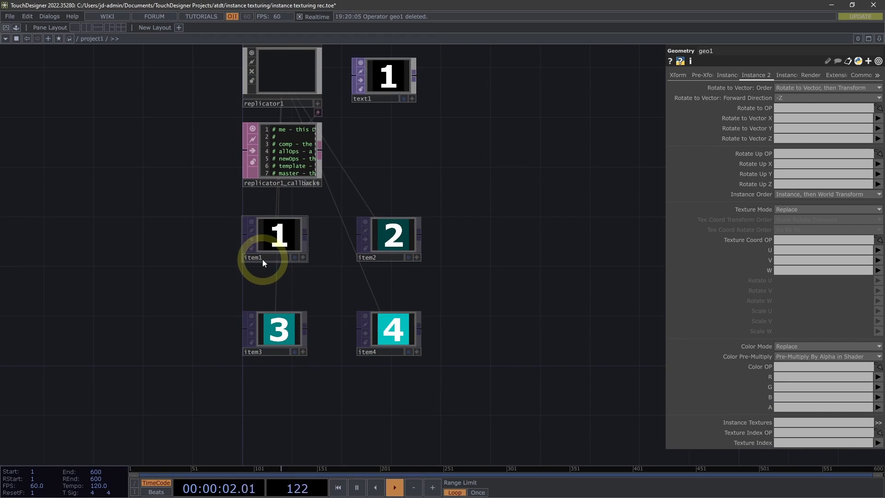
pyautogui.click(787, 422)
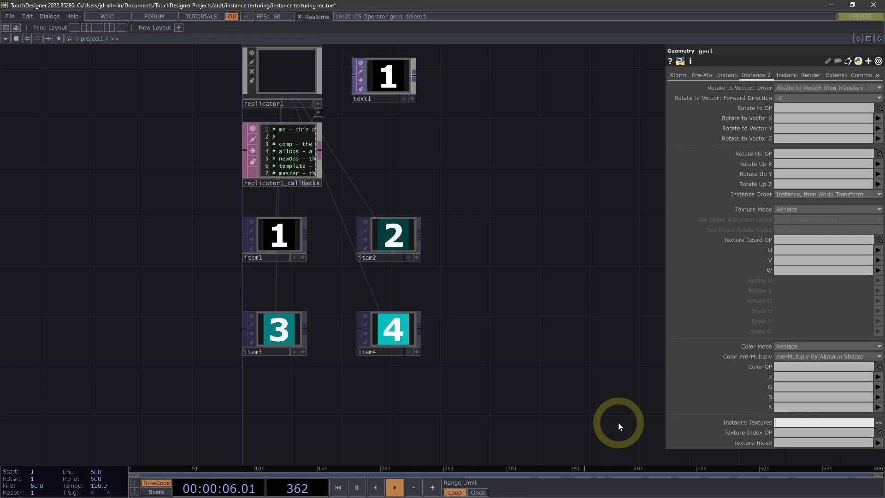
pyautogui.write('item')
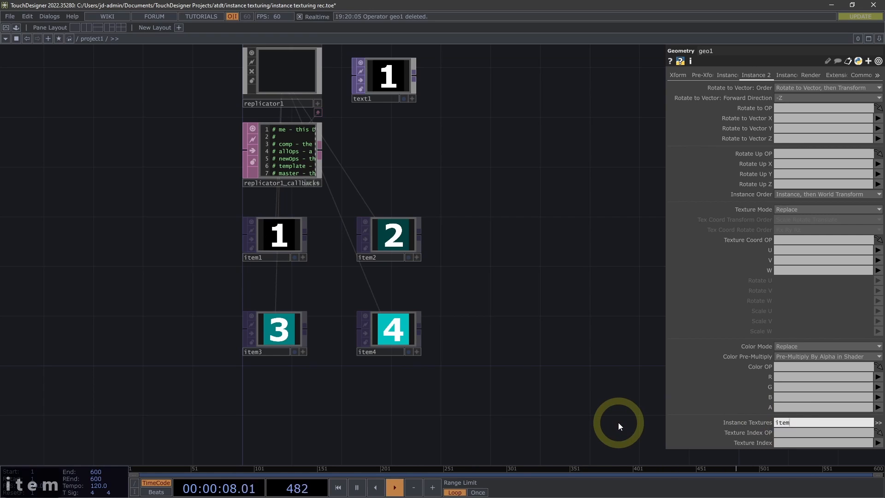
pyautogui.write('*')
pyautogui.press('Return')
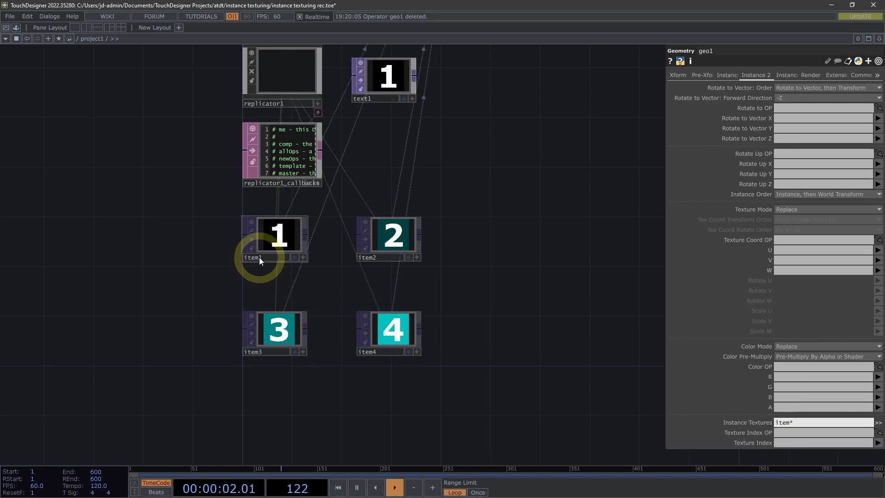
# Examine the textured instances in geo1 and render1 and trace their links back to the replicated Text TOPs
pyautogui.moveTo(530, 287); pyautogui.dragTo(510, 364)
pyautogui.moveTo(498, 305); pyautogui.dragTo(489, 490)
pyautogui.moveTo(501, 248); pyautogui.dragTo(512, 359)
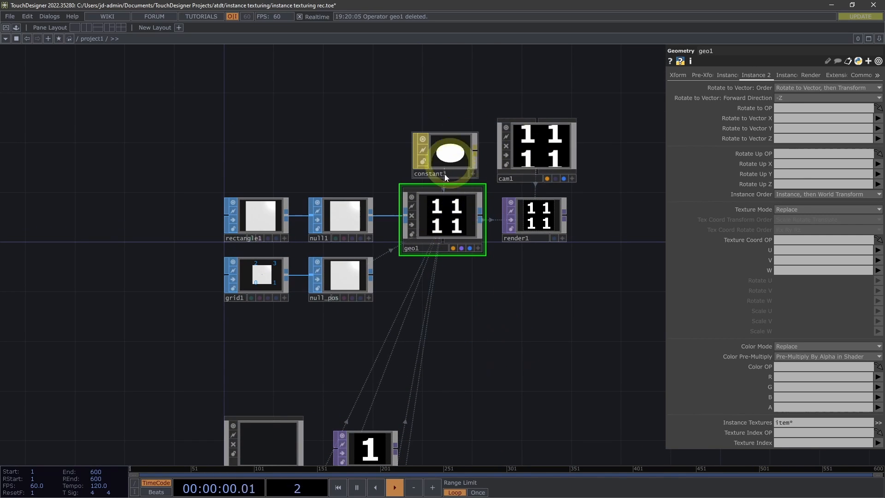
pyautogui.scroll(2, 484, 286)
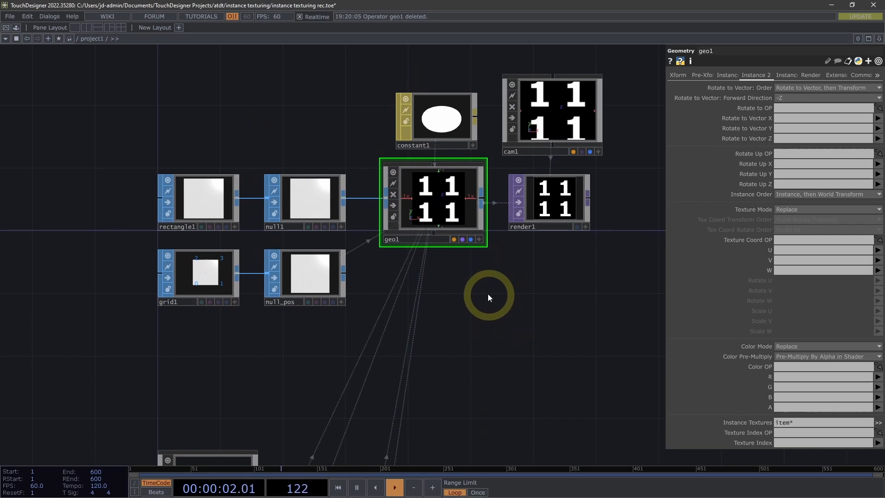
pyautogui.moveTo(487, 297); pyautogui.dragTo(486, 277)
pyautogui.moveTo(481, 307); pyautogui.dragTo(502, 134)
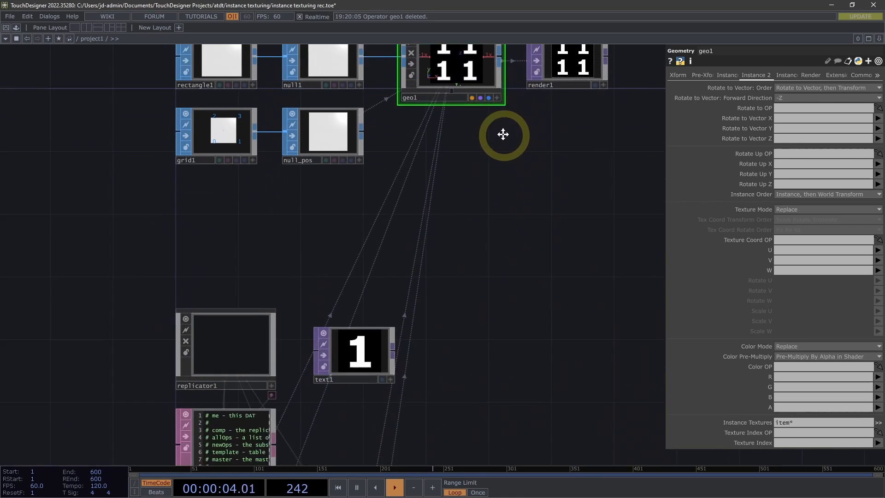
pyautogui.scroll(-4, 470, 170)
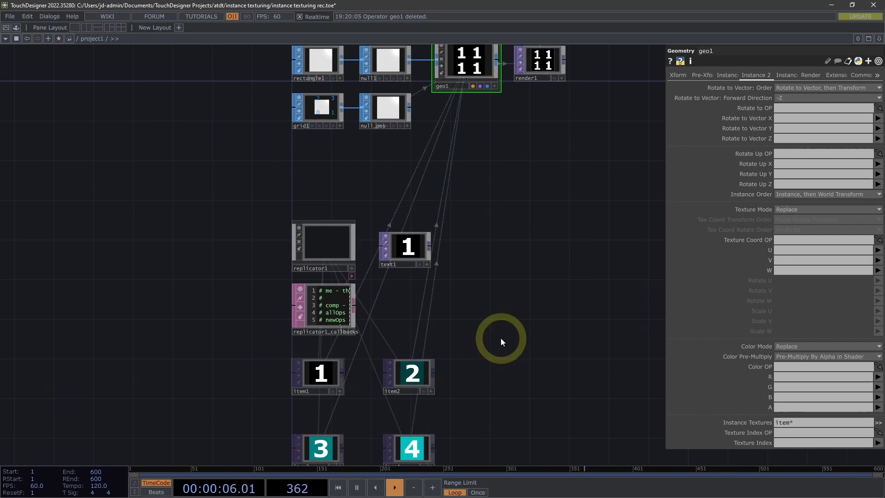
pyautogui.moveTo(511, 283); pyautogui.dragTo(516, 357)
pyautogui.scroll(5, 478, 207)
pyautogui.moveTo(498, 236); pyautogui.dragTo(481, 370)
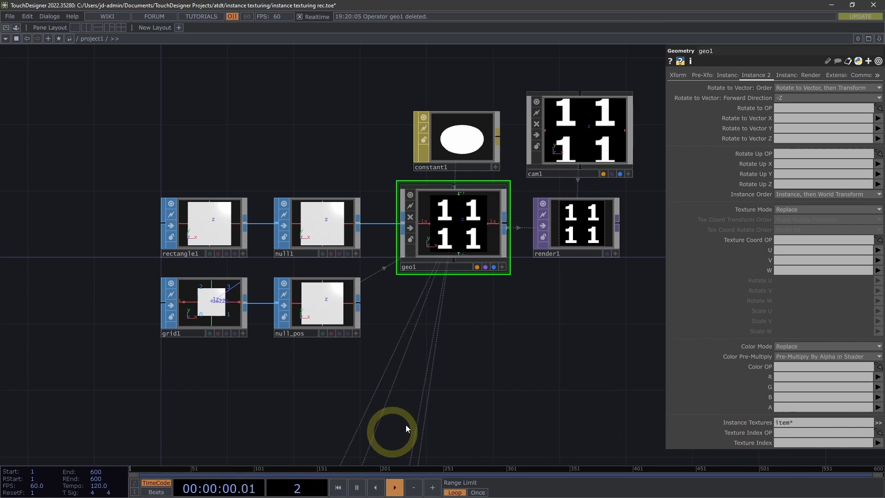
pyautogui.moveTo(504, 362); pyautogui.dragTo(509, 334)
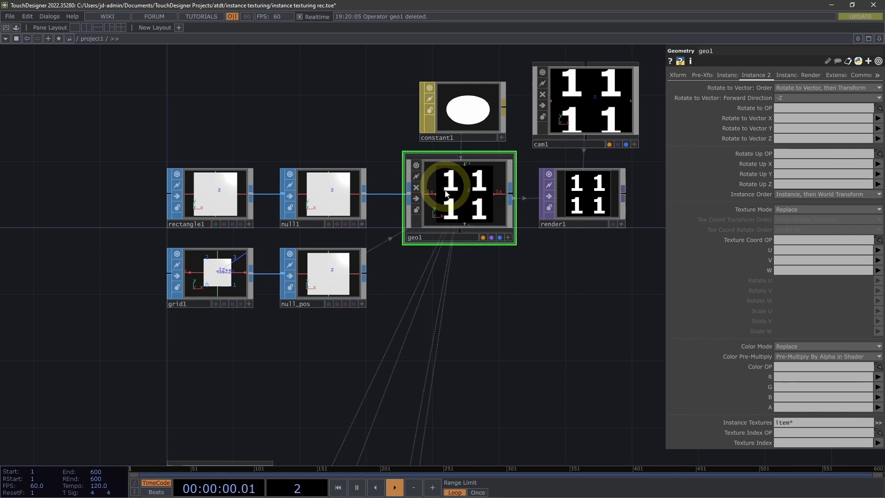
# Add a Pattern CHOP to the network directly below grid1
pyautogui.moveTo(358, 330); pyautogui.dragTo(433, 296)
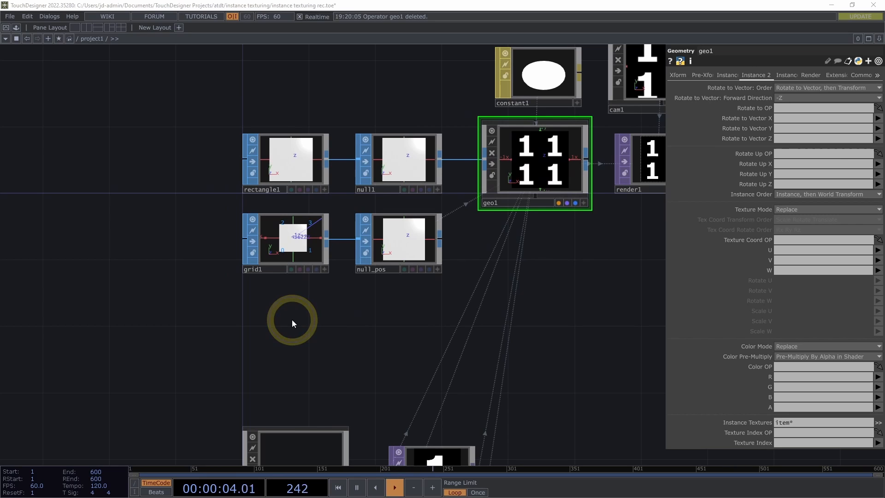
pyautogui.doubleClick(292, 320)
pyautogui.press('Tab')
pyautogui.write('patt')
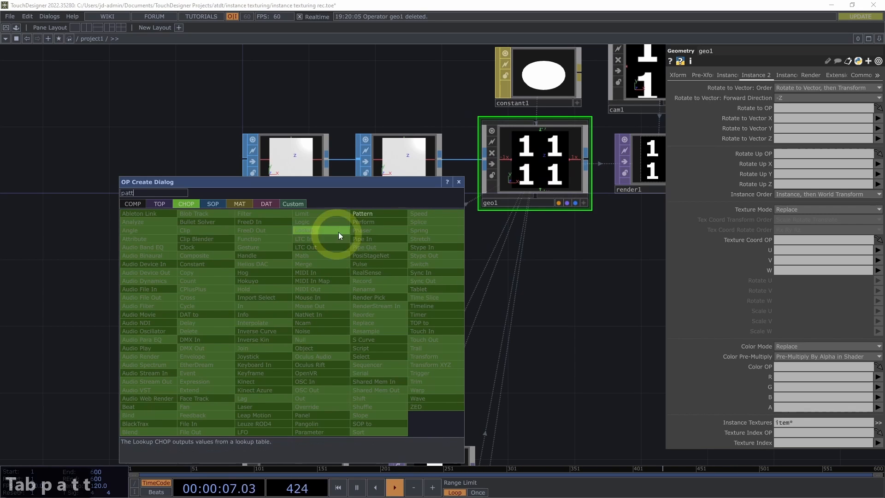
pyautogui.click(364, 214)
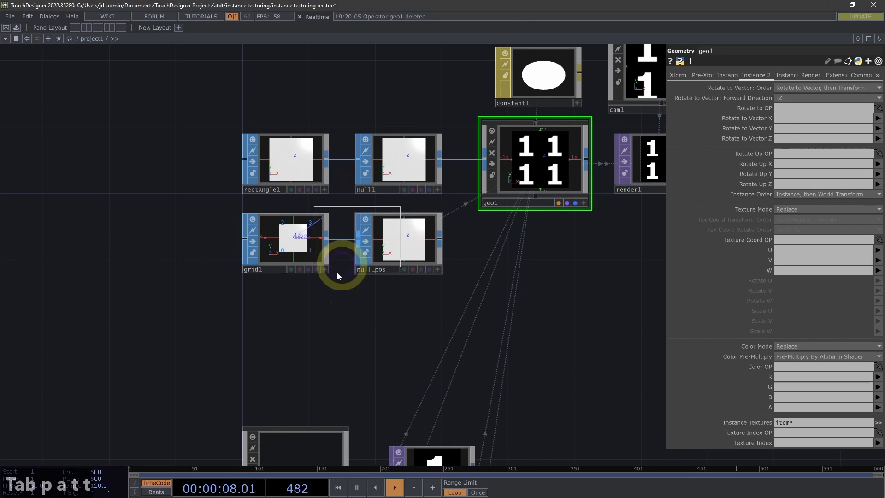
pyautogui.click(292, 318)
pyautogui.moveTo(370, 353); pyautogui.dragTo(363, 332)
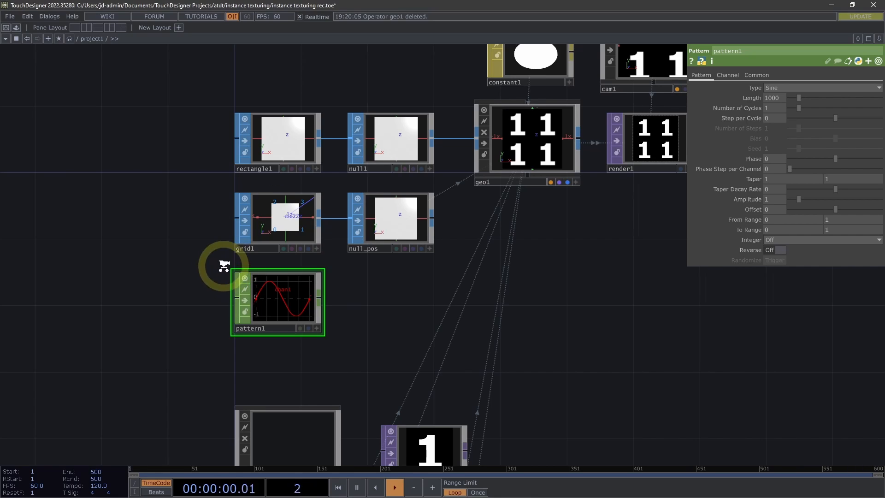
# Check pattern1's channel and sample information, and look at the parameters of grid1 for comparison
pyautogui.scroll(3, 224, 266)
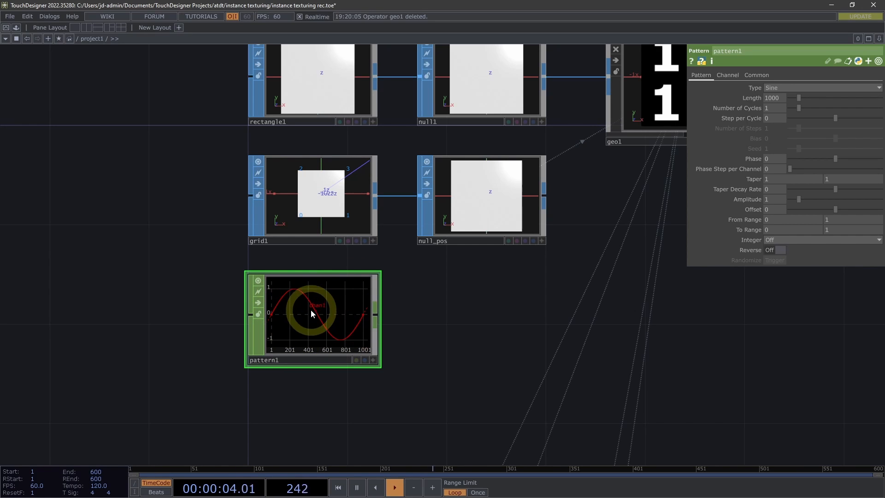
pyautogui.middleClick(306, 321)
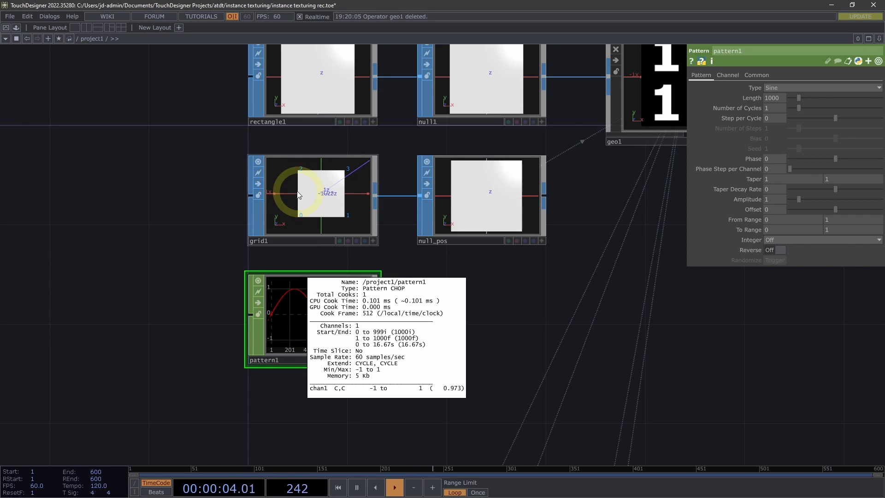
pyautogui.click(445, 264)
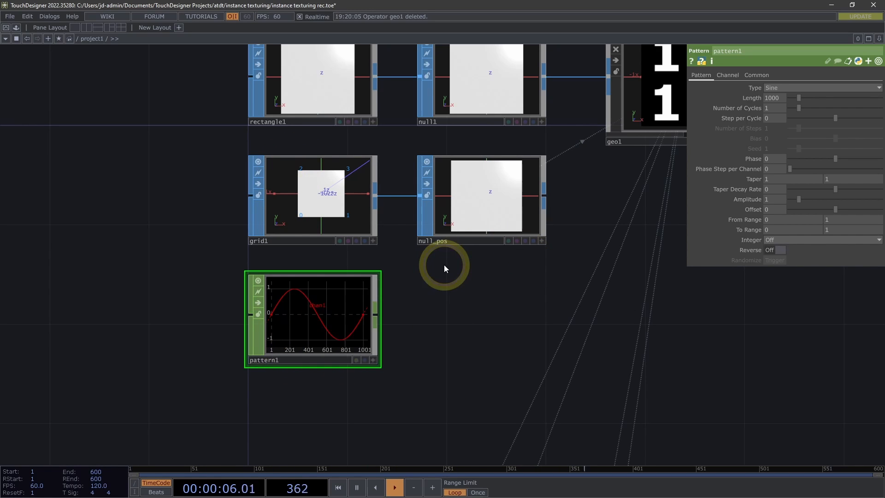
pyautogui.moveTo(415, 285); pyautogui.dragTo(425, 277)
pyautogui.click(322, 178)
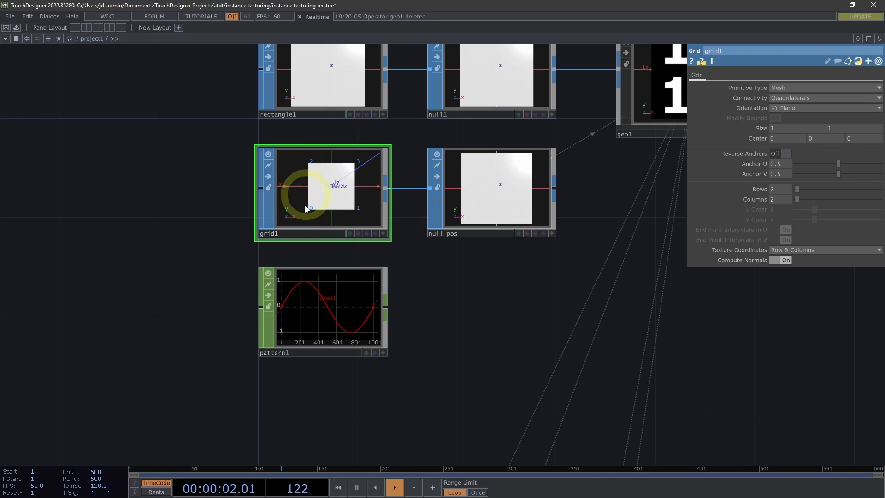
# Begin pattern1's Length expression with a reference to the grid's row count, op('grid1').par.rows
pyautogui.click(316, 305)
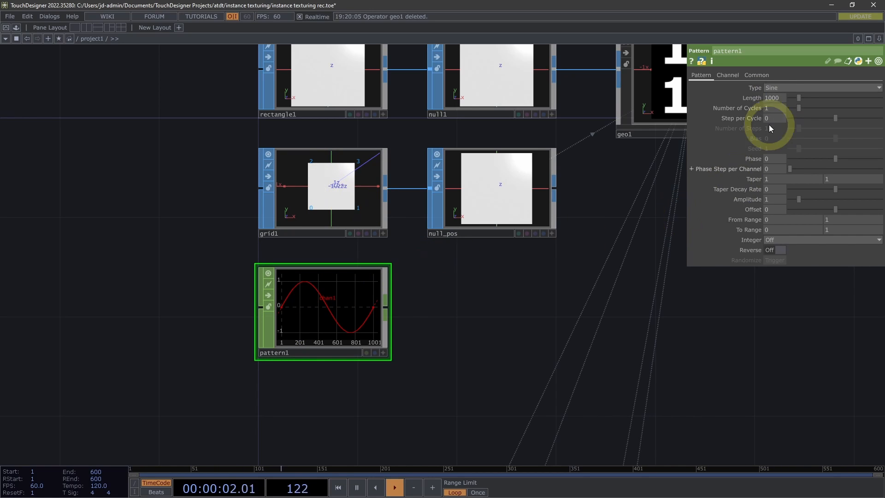
pyautogui.click(753, 98)
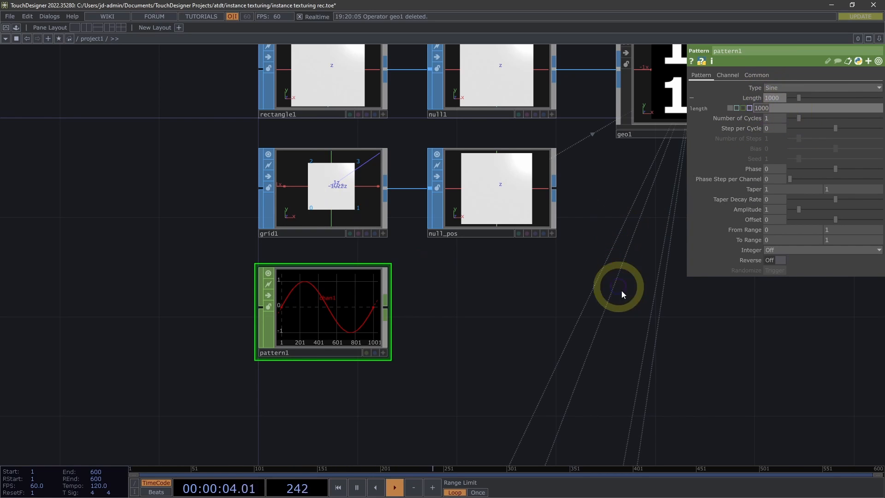
pyautogui.moveTo(686, 199); pyautogui.dragTo(519, 199)
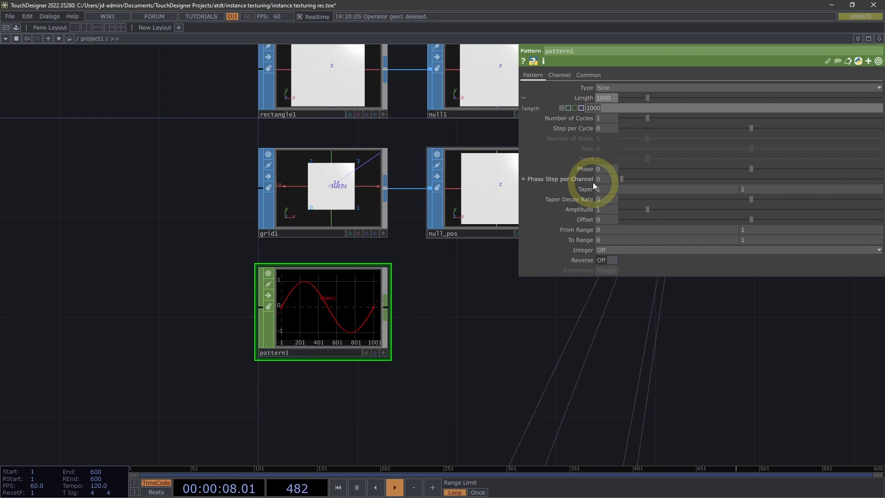
pyautogui.write('op')
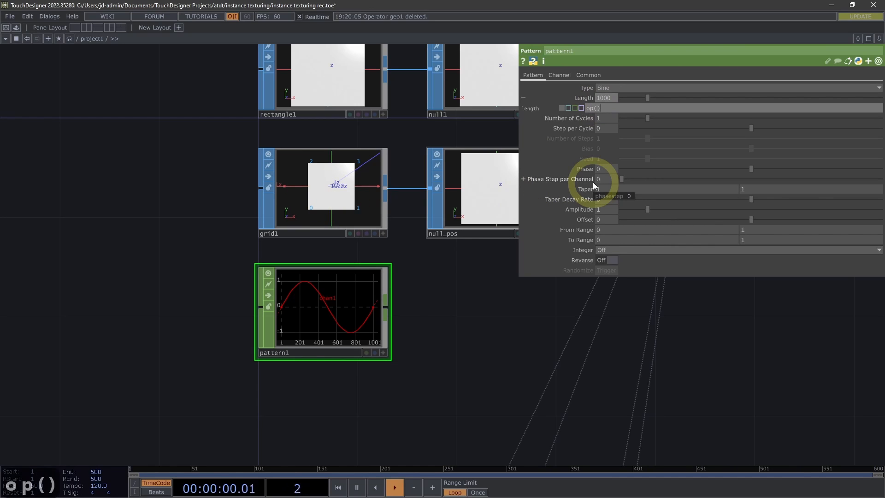
pyautogui.write("('')")
pyautogui.press('Left')
pyautogui.write("''")
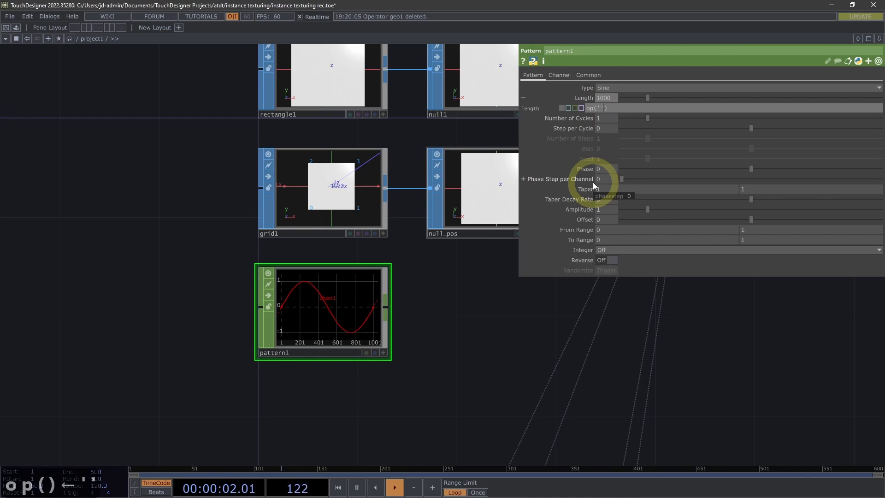
pyautogui.write('gris')
pyautogui.press('BackSpace')
pyautogui.write('d1')
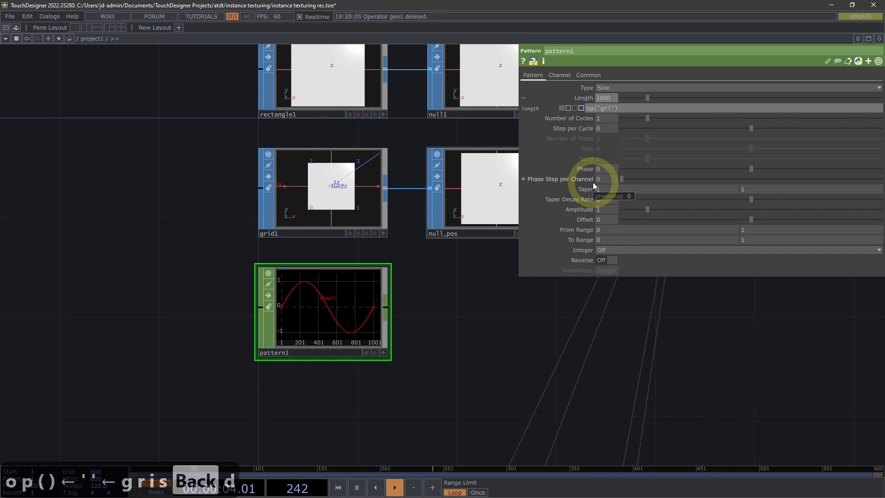
pyautogui.press('End')
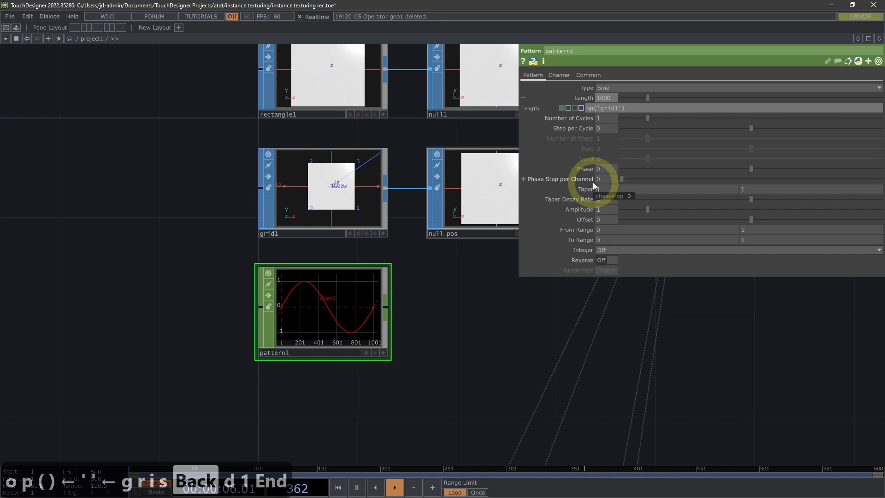
pyautogui.write('.pa')
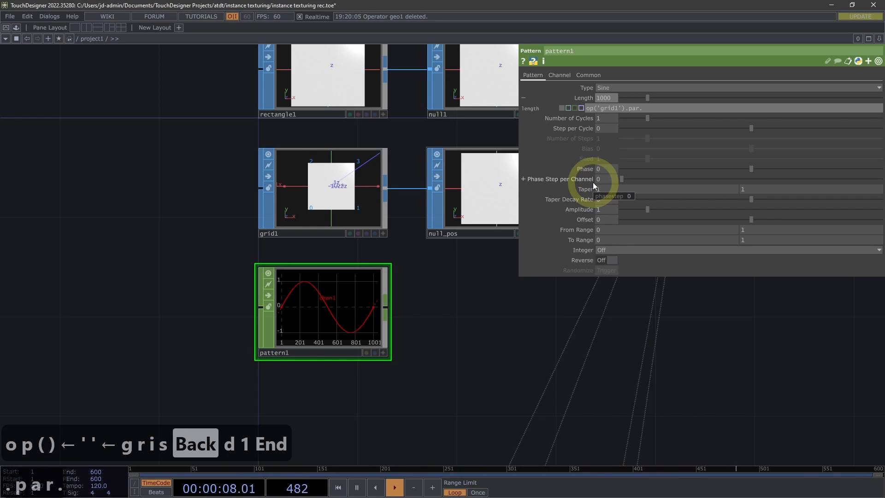
pyautogui.write('r.rows')
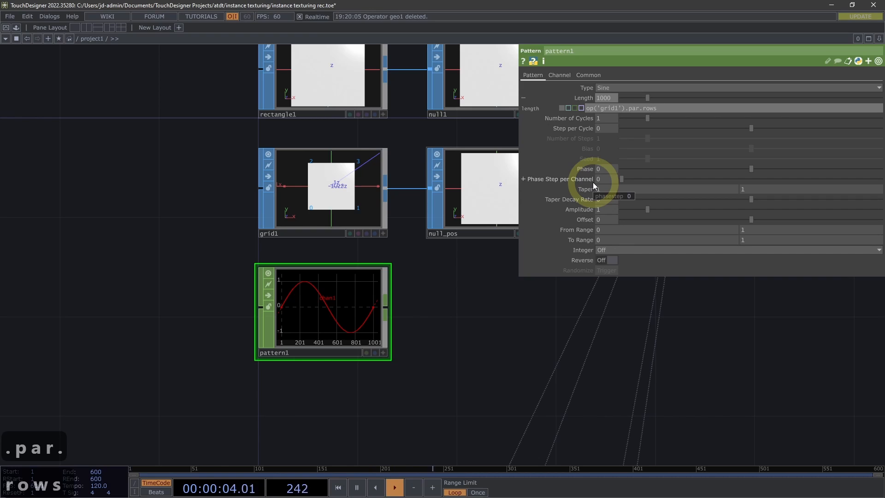
# Complete pattern1's Length expression by multiplying the row reference by op('grid1').par.cols, and apply it
pyautogui.write('*')
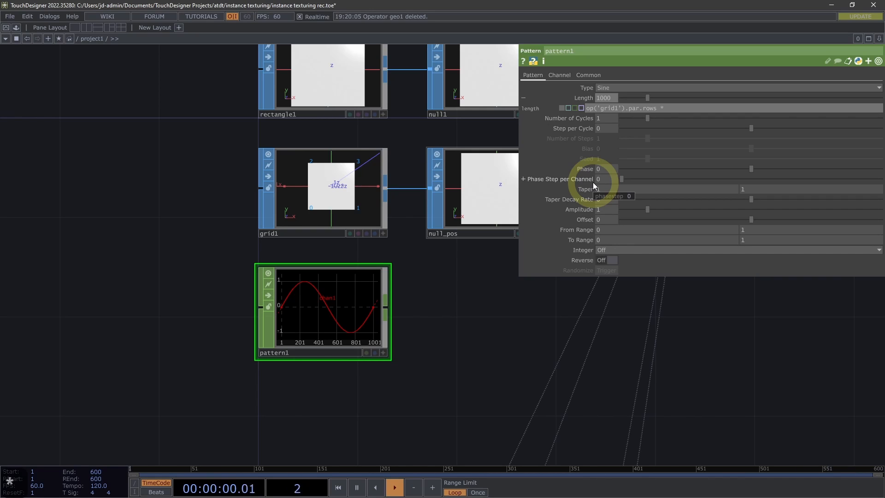
pyautogui.write(' op(')
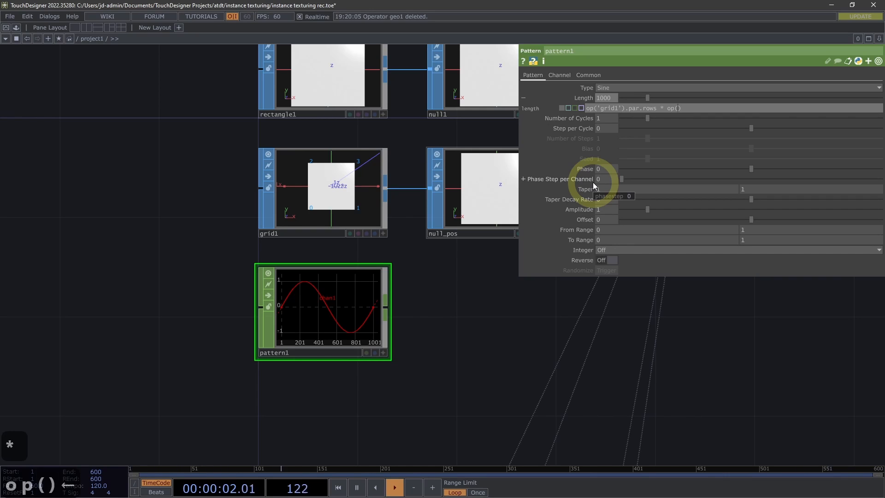
pyautogui.write("'grid1")
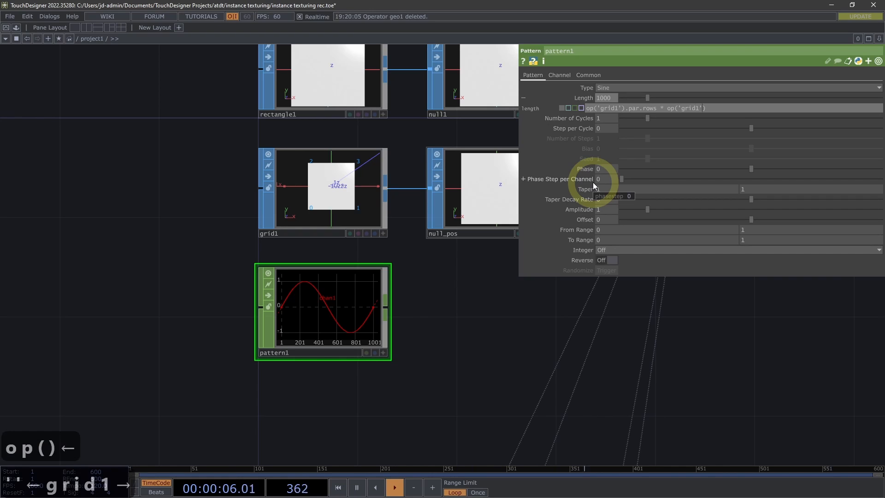
pyautogui.press('Right')
pyautogui.write('.par.')
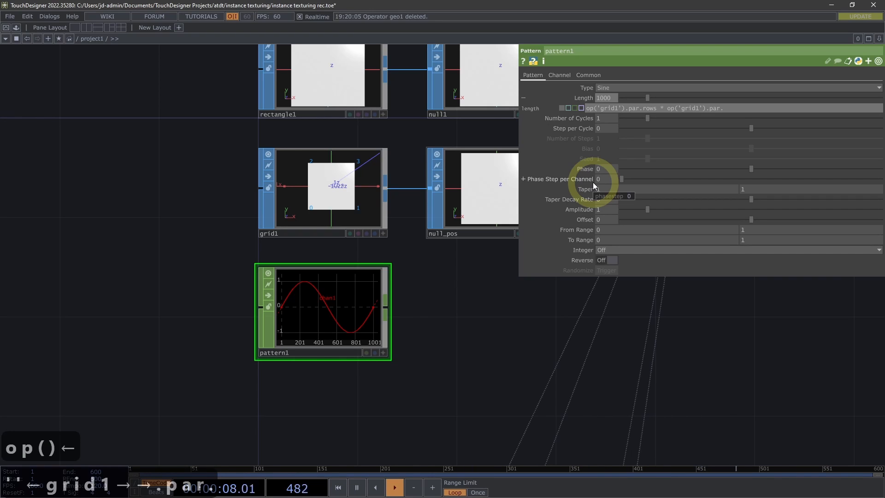
pyautogui.write('cols')
pyautogui.press('Return')
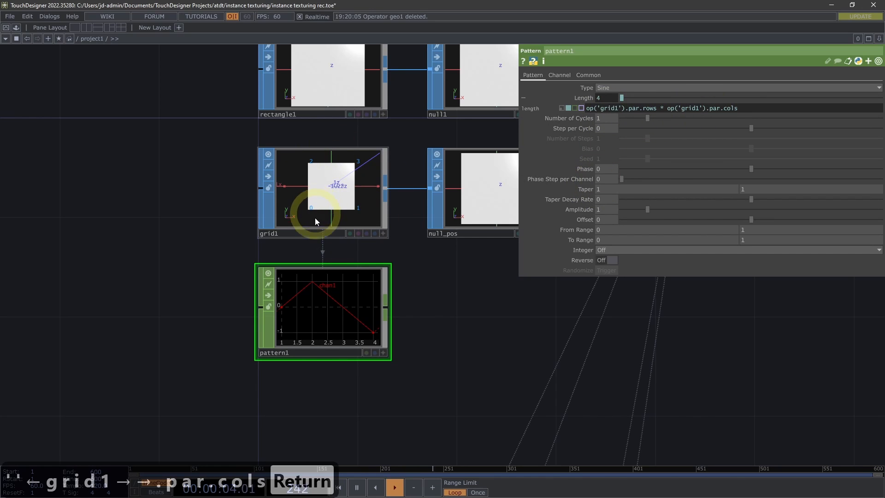
# Change pattern1's waveform Type to Ramp
pyautogui.moveTo(442, 271); pyautogui.dragTo(410, 273)
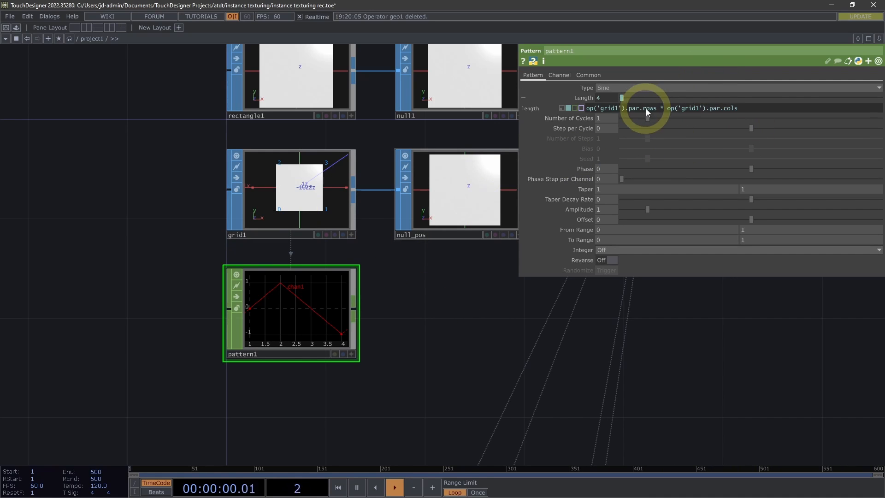
pyautogui.moveTo(418, 322); pyautogui.dragTo(418, 315)
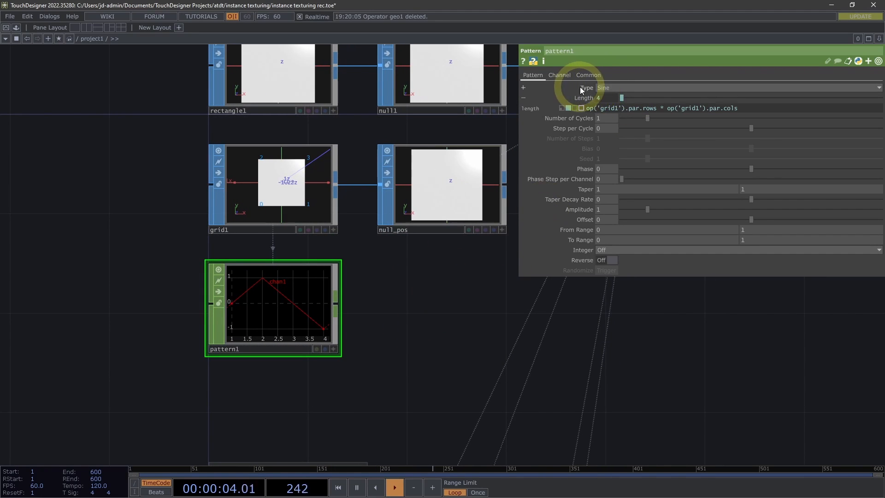
pyautogui.click(621, 88)
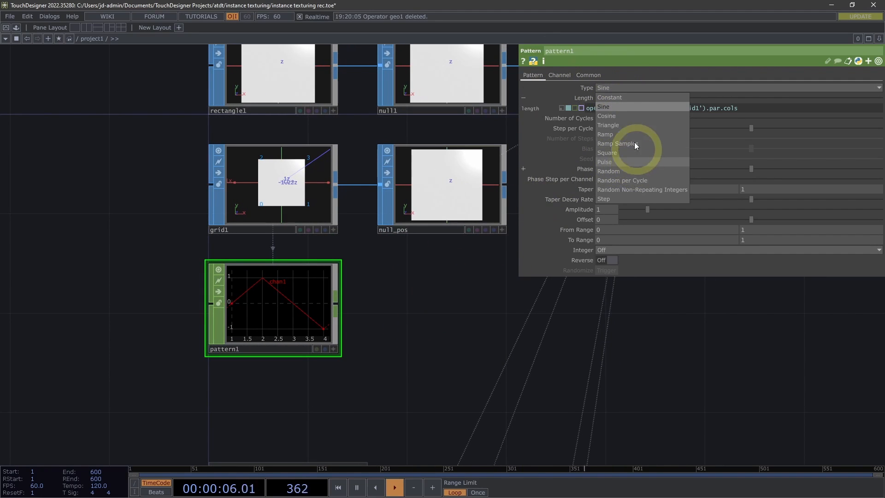
pyautogui.click(610, 133)
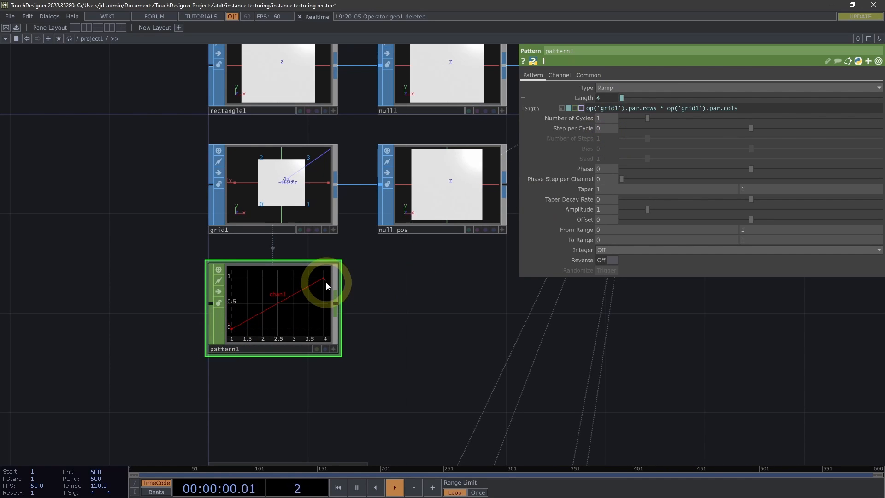
pyautogui.moveTo(388, 304); pyautogui.dragTo(399, 302)
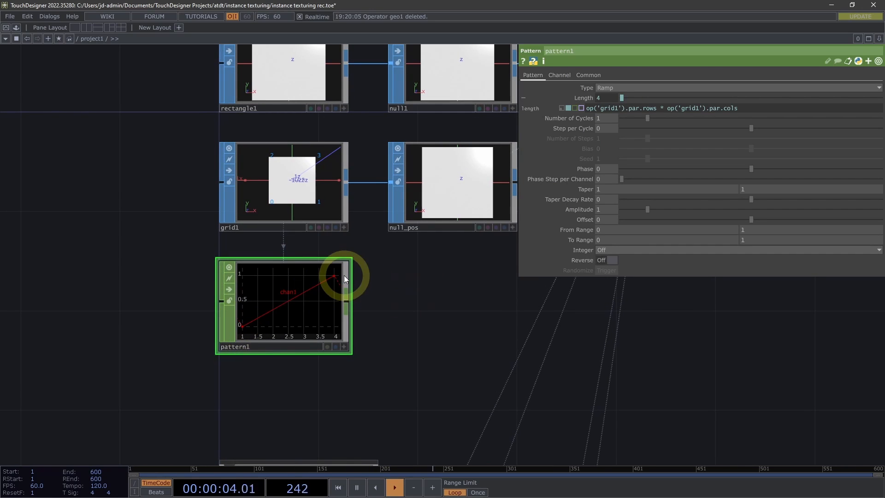
# Add a Null CHOP after pattern1 and rename it null_index
pyautogui.scroll(-2, 414, 269)
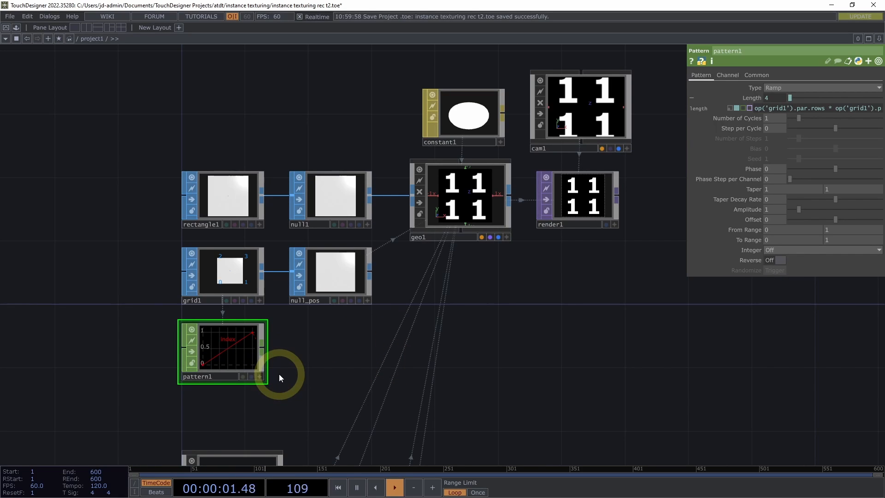
pyautogui.scroll(3, 303, 364)
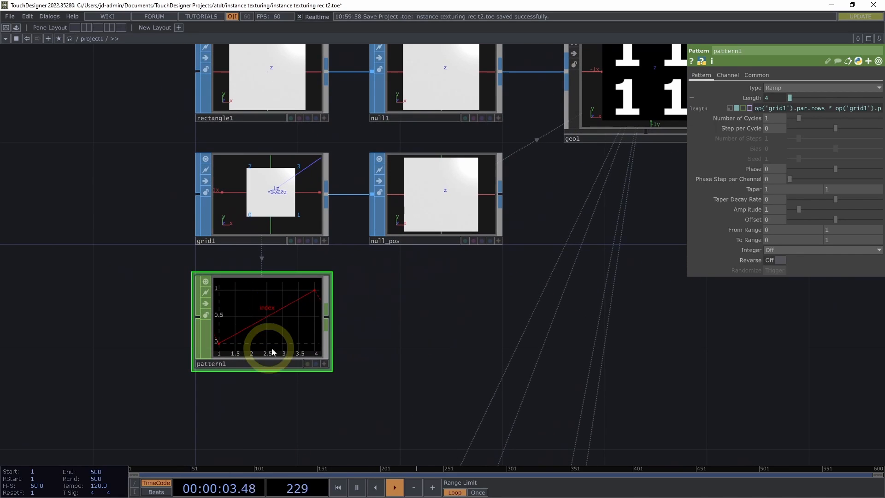
pyautogui.moveTo(383, 316)
pyautogui.mouseDown()
pyautogui.moveTo(411, 310)
pyautogui.moveTo(396, 309)
pyautogui.mouseUp()
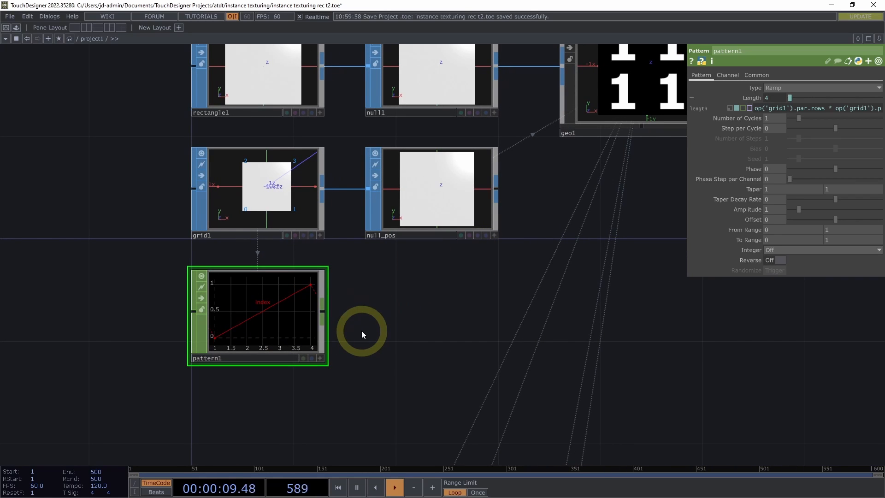
pyautogui.hotkey('alt', 'n')
pyautogui.click(435, 314)
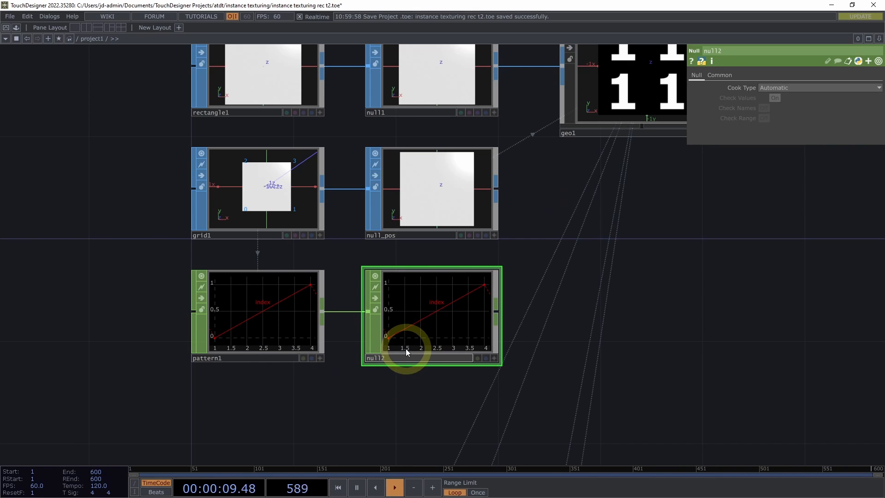
pyautogui.press('BackSpace')
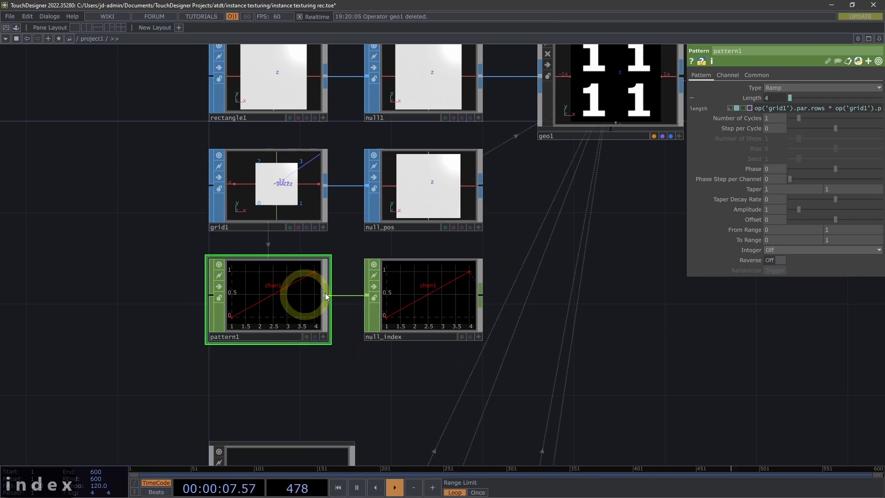
# Set pattern1's Channel Names to index
pyautogui.click(683, 150)
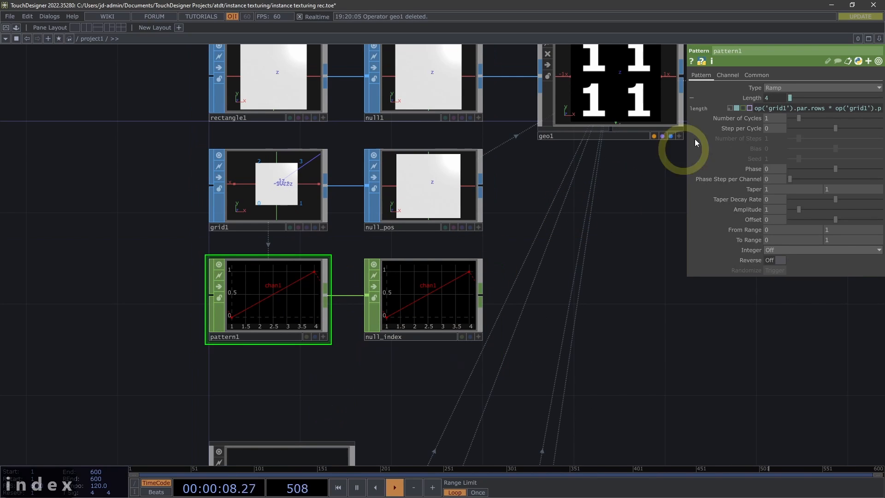
pyautogui.click(729, 74)
pyautogui.click(800, 87)
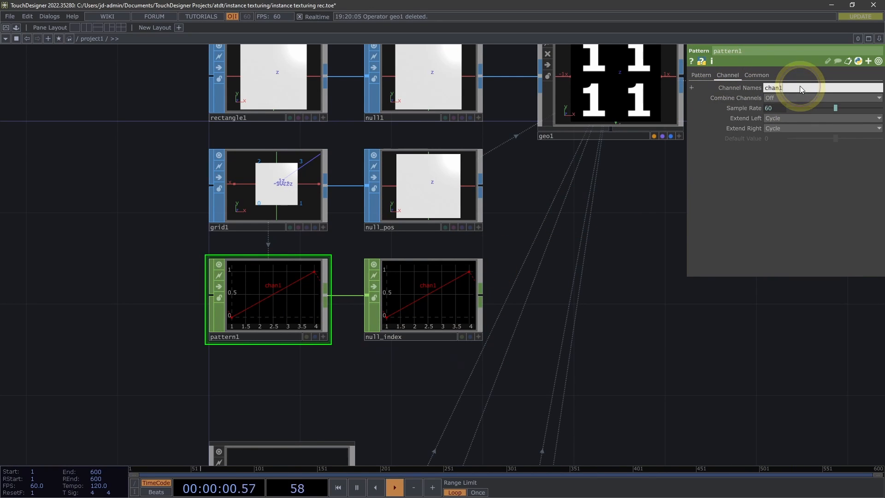
pyautogui.doubleClick(800, 86)
pyautogui.write('index')
pyautogui.press('Return')
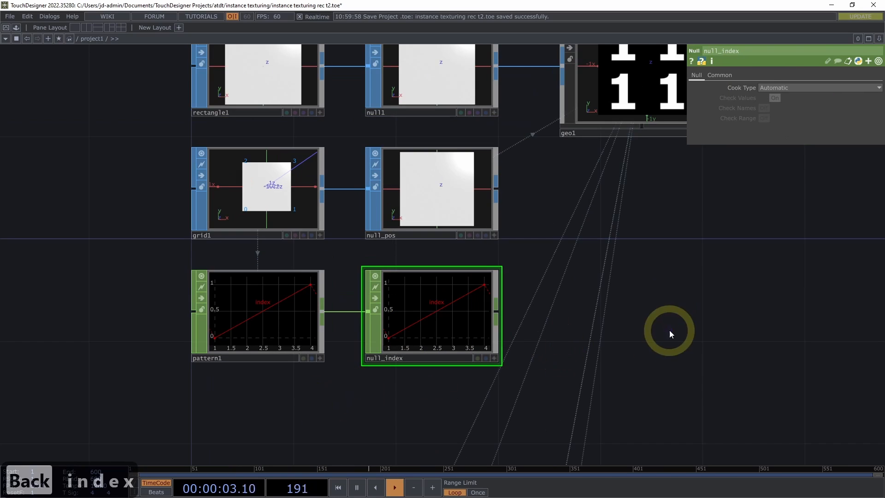
# Assign null_index as geo1's Texture Index OP and choose its index channel as the Texture Index
pyautogui.moveTo(671, 332); pyautogui.dragTo(555, 341)
pyautogui.scroll(-3, 530, 340)
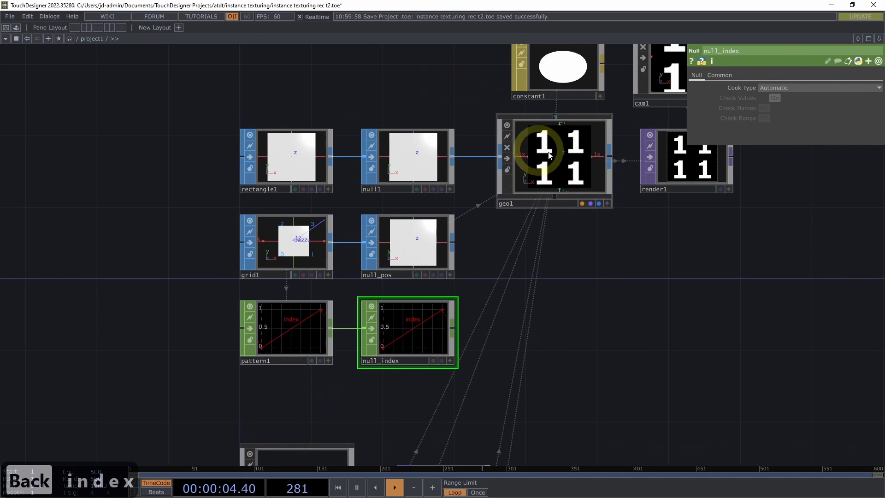
pyautogui.click(553, 139)
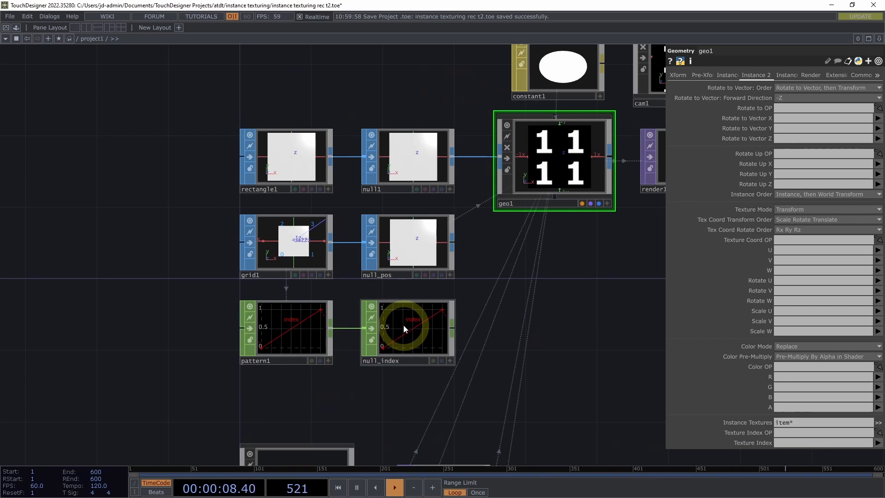
pyautogui.moveTo(405, 330); pyautogui.dragTo(790, 435)
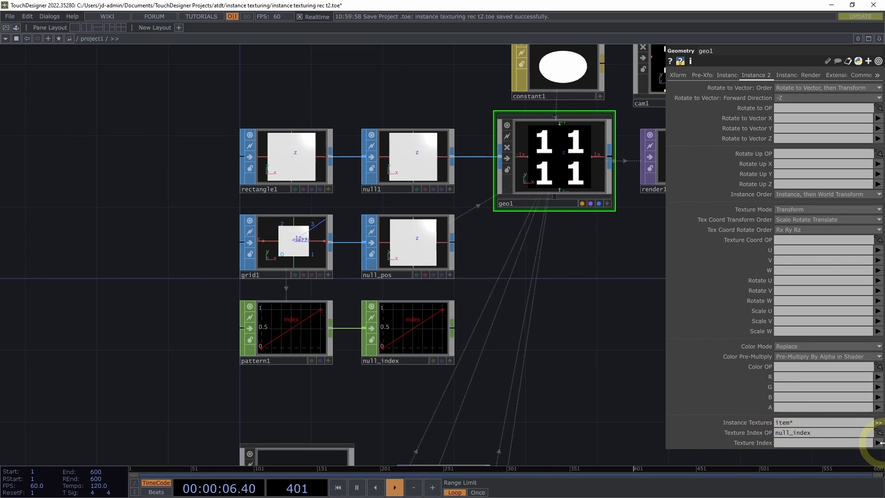
pyautogui.click(877, 442)
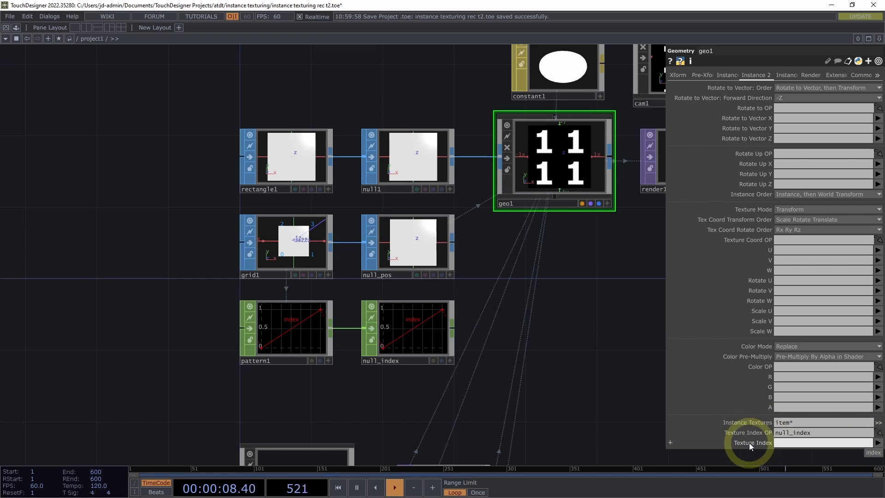
pyautogui.click(876, 454)
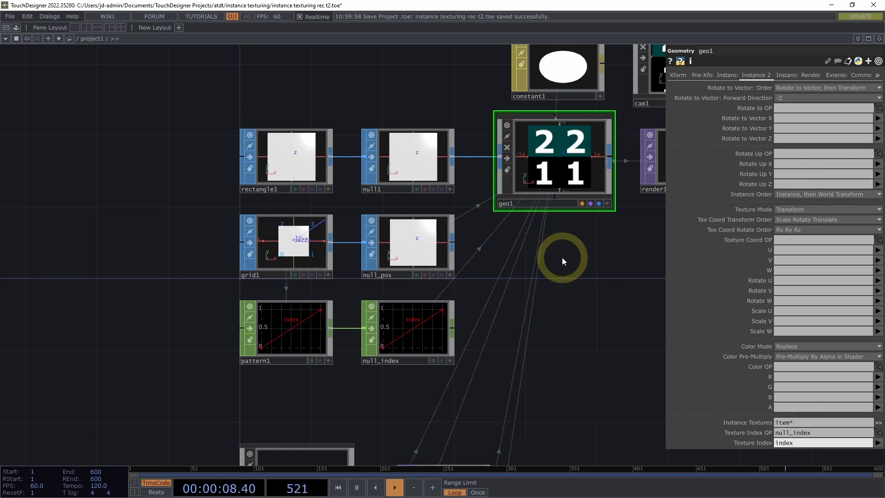
pyautogui.moveTo(563, 257); pyautogui.dragTo(537, 264)
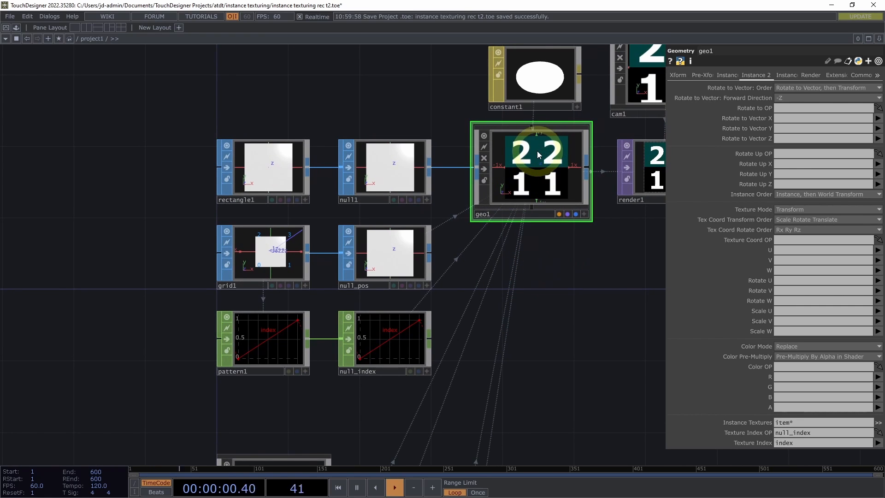
pyautogui.scroll(4, 440, 325)
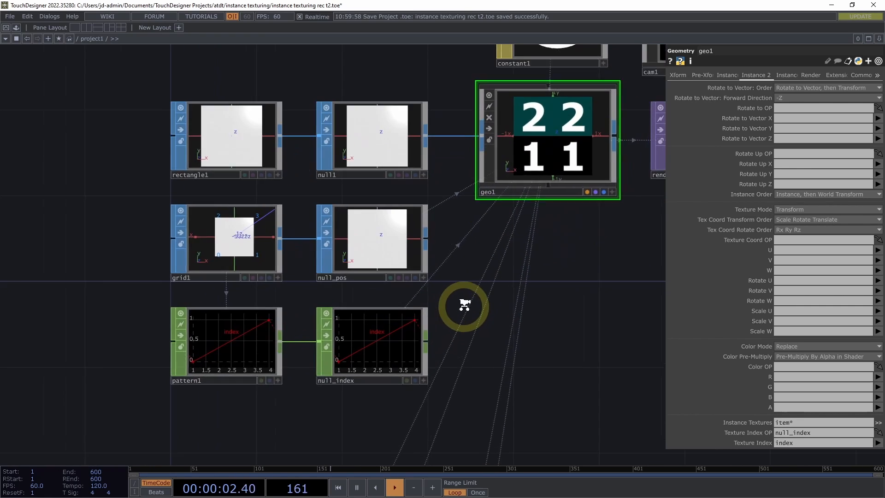
pyautogui.moveTo(498, 283); pyautogui.dragTo(525, 283)
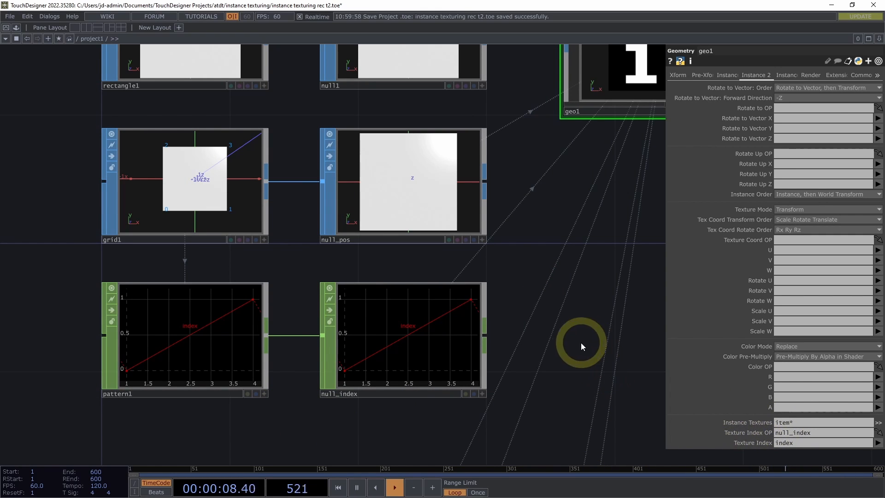
# Compare the textures shown on geo1's instances with the null_index ramp and the replicated item1 to item4 Text TOPs
pyautogui.moveTo(582, 347); pyautogui.dragTo(503, 383)
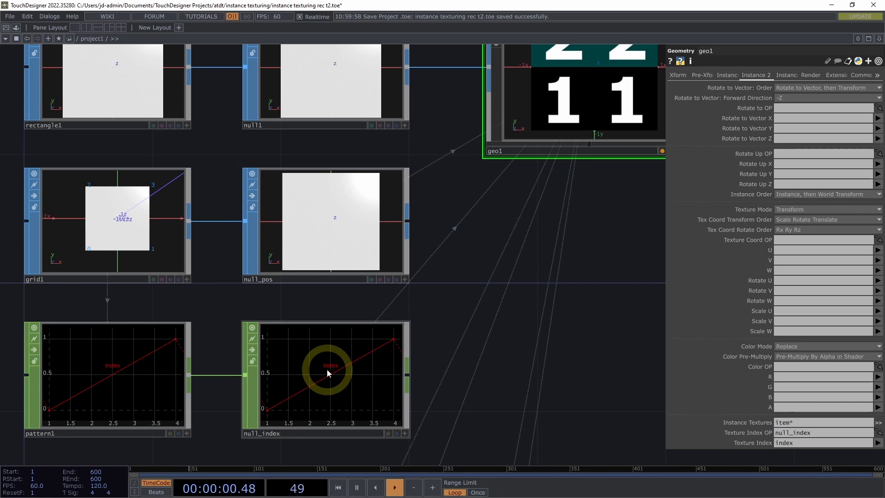
pyautogui.moveTo(555, 288); pyautogui.dragTo(501, 368)
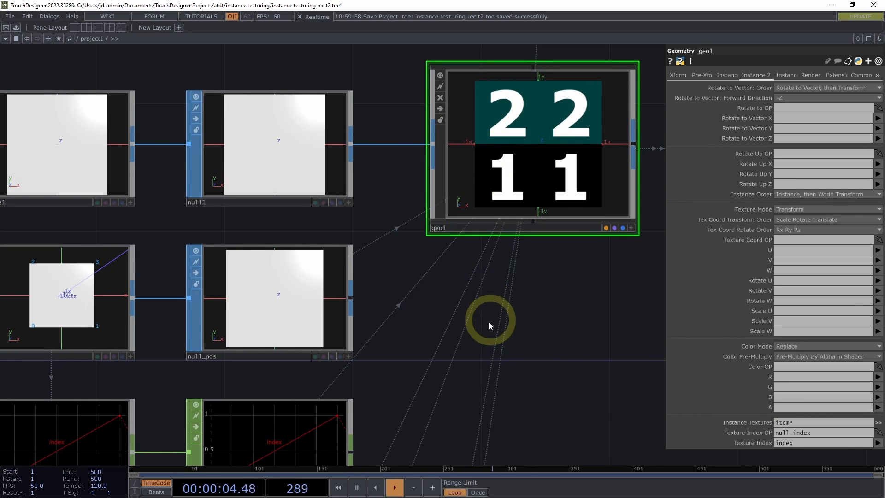
pyautogui.scroll(-4, 490, 322)
pyautogui.moveTo(453, 364); pyautogui.dragTo(462, 199)
pyautogui.moveTo(477, 310); pyautogui.dragTo(470, 154)
pyautogui.moveTo(520, 234); pyautogui.dragTo(515, 146)
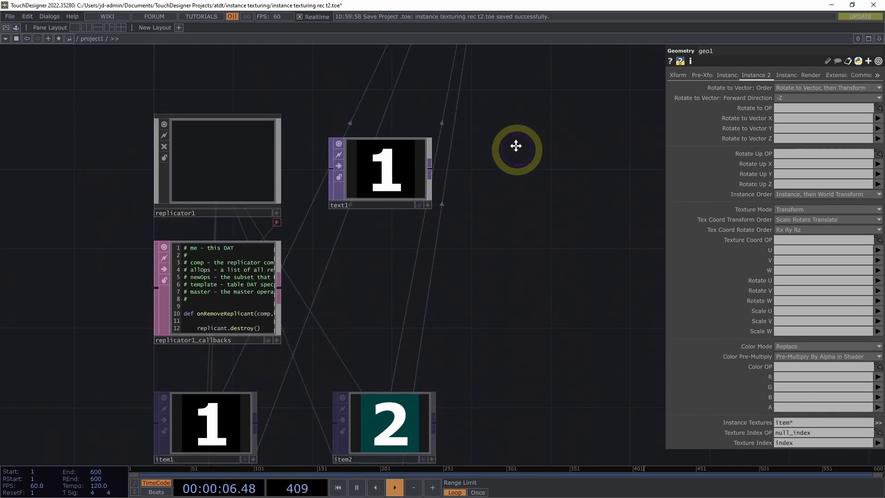
pyautogui.moveTo(463, 338); pyautogui.dragTo(468, 195)
pyautogui.scroll(-4, 468, 195)
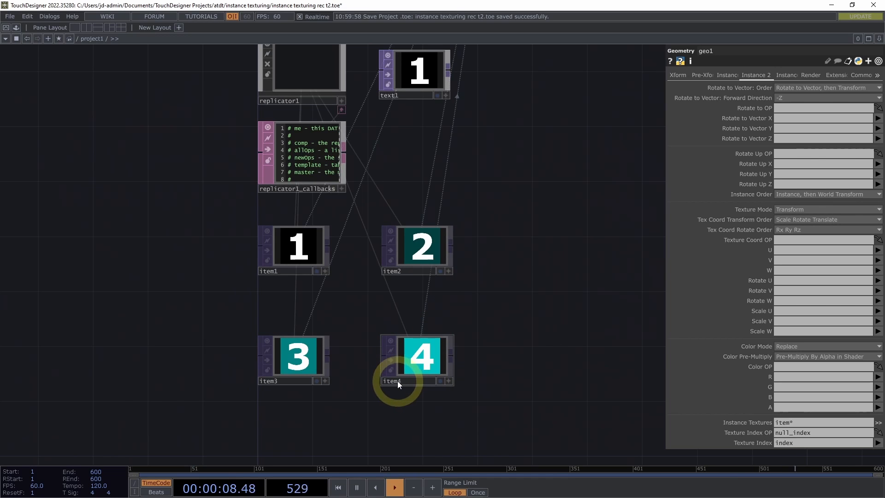
pyautogui.moveTo(511, 170)
pyautogui.mouseDown()
pyautogui.moveTo(509, 259)
pyautogui.moveTo(494, 350)
pyautogui.moveTo(477, 339)
pyautogui.mouseUp()
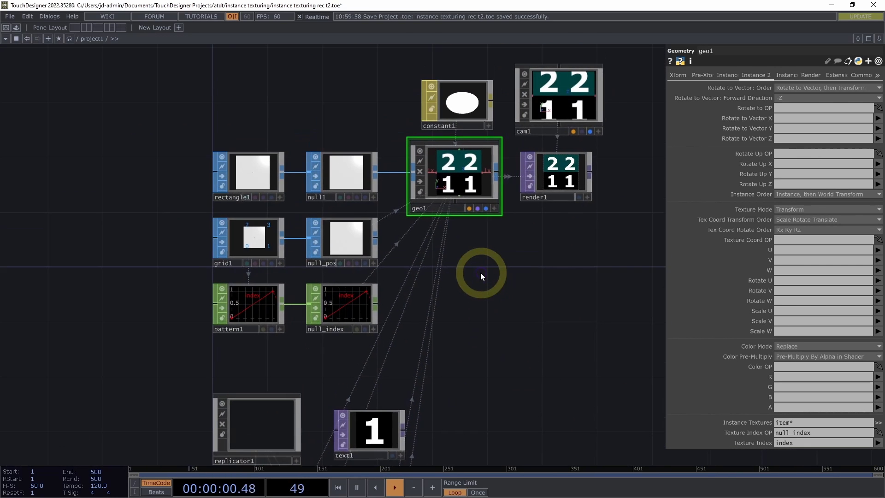
pyautogui.moveTo(479, 279); pyautogui.dragTo(487, 345)
pyautogui.scroll(5, 513, 292)
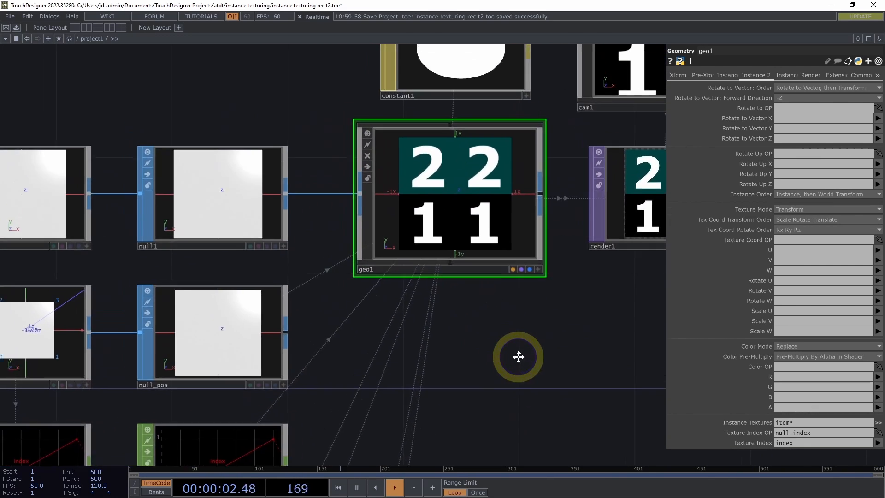
pyautogui.scroll(1, 509, 353)
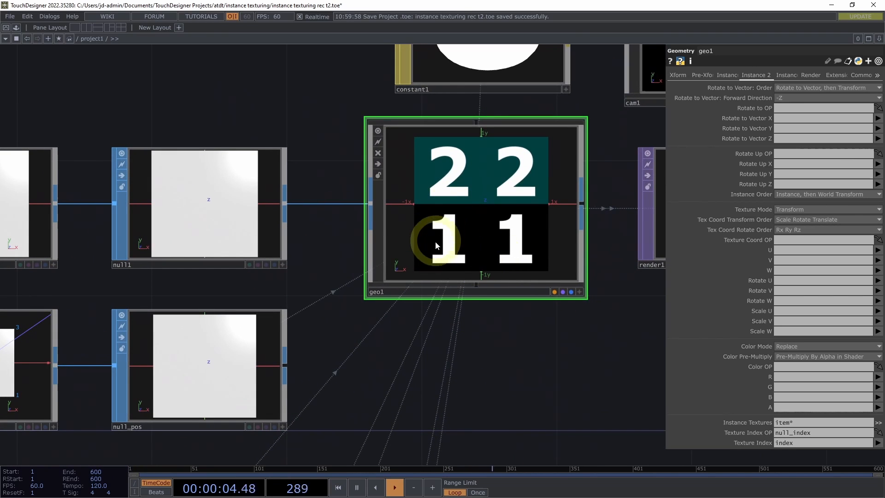
pyautogui.moveTo(499, 379)
pyautogui.mouseDown()
pyautogui.moveTo(517, 355)
pyautogui.moveTo(624, 284)
pyautogui.moveTo(545, 258)
pyautogui.mouseUp()
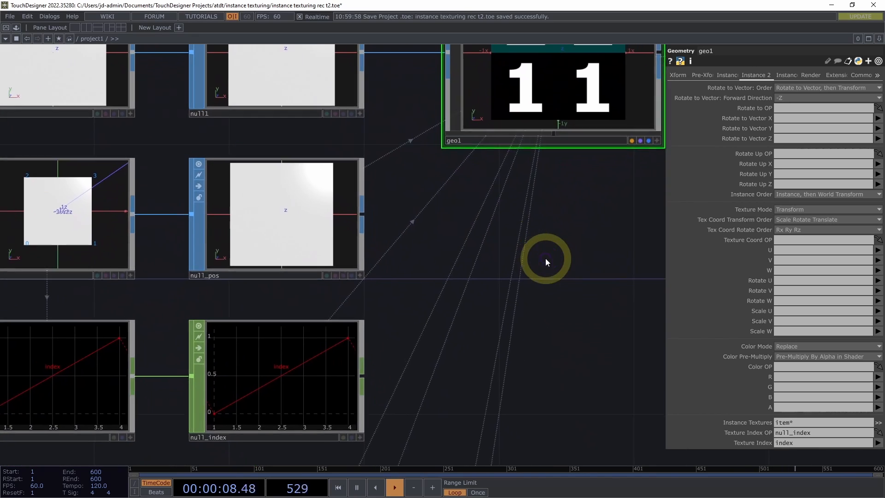
pyautogui.scroll(-2, 511, 267)
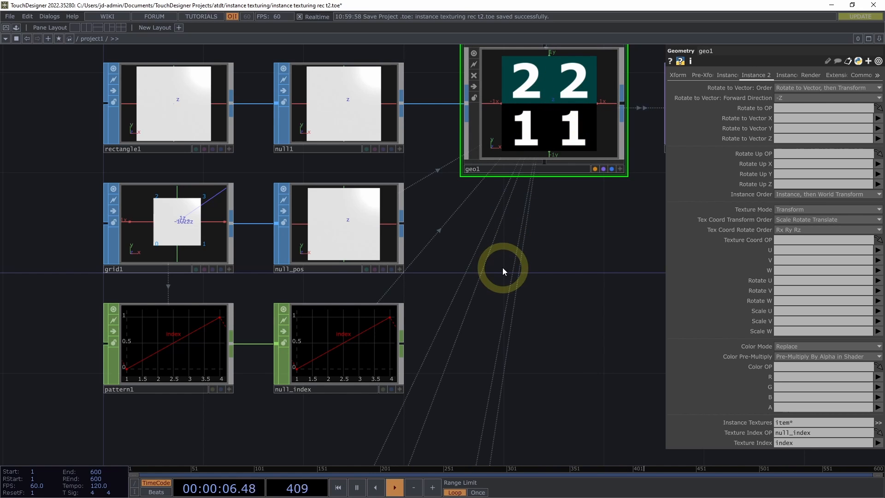
# Examine pattern1's ramp parameters and output range in relation to the replicator network below it
pyautogui.click(216, 319)
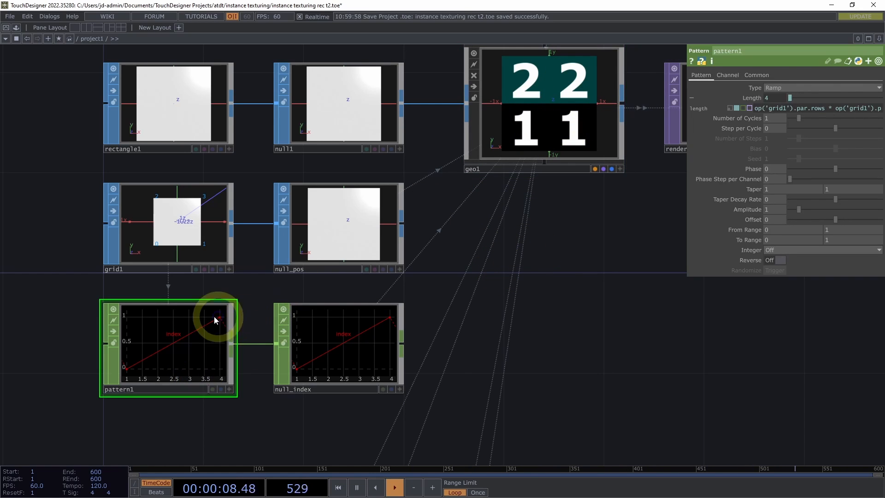
pyautogui.scroll(-2, 474, 367)
pyautogui.moveTo(474, 369); pyautogui.dragTo(511, 320)
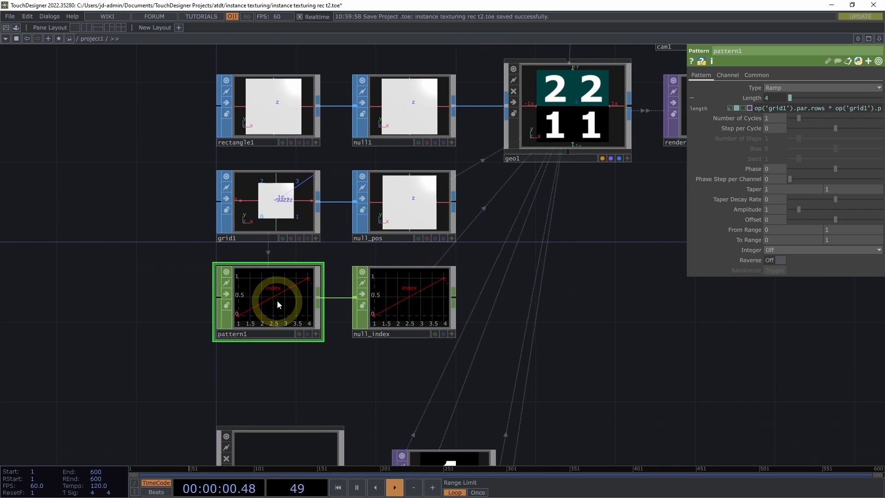
pyautogui.moveTo(276, 368); pyautogui.dragTo(284, 369)
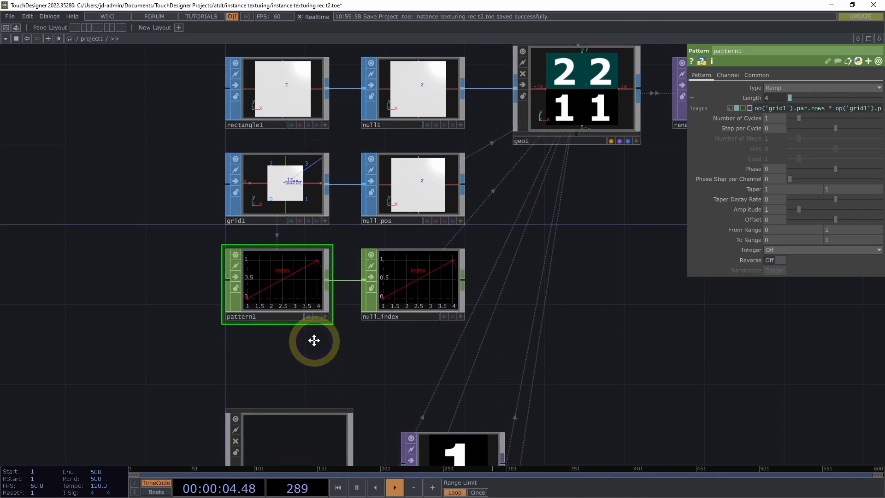
pyautogui.moveTo(316, 339); pyautogui.dragTo(314, 300)
pyautogui.scroll(-1, 355, 334)
pyautogui.scroll(-1, 357, 336)
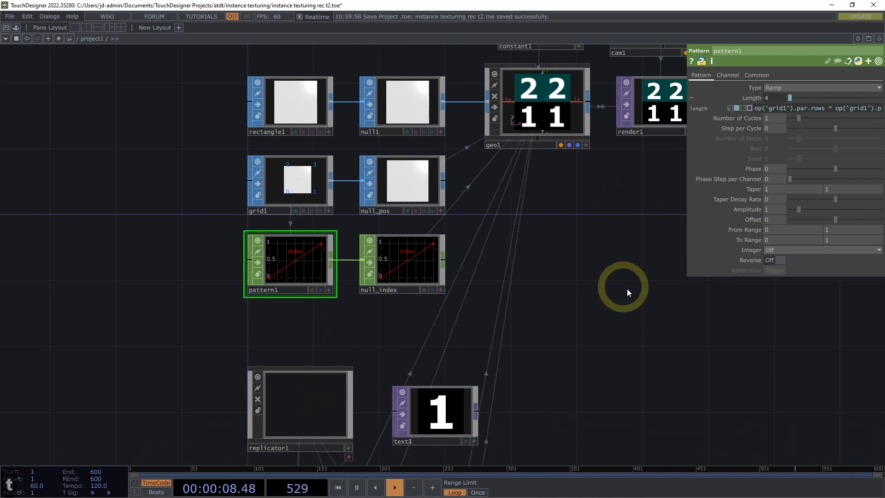
pyautogui.moveTo(618, 314); pyautogui.dragTo(576, 271)
pyautogui.scroll(-1, 601, 274)
# Reference replicator1's Number of Replicants in the upper To Range value of pattern1
pyautogui.click(345, 330)
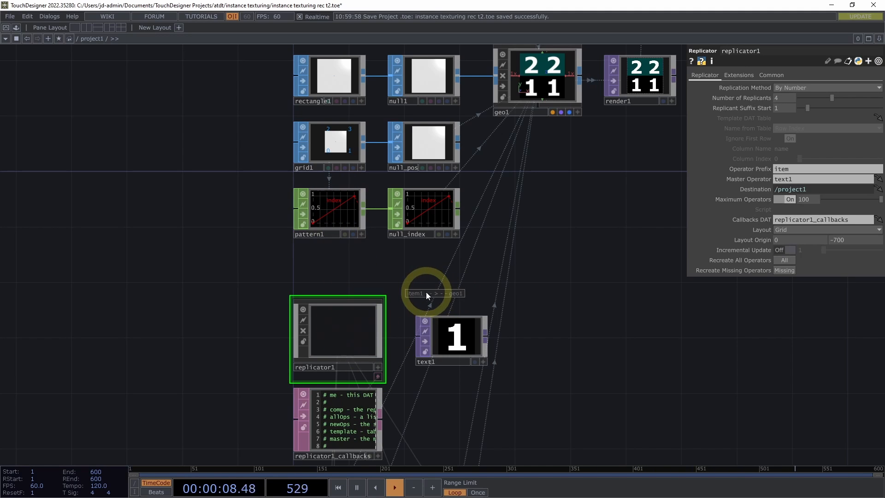
pyautogui.moveTo(409, 260); pyautogui.dragTo(374, 217)
pyautogui.scroll(-3, 462, 299)
pyautogui.moveTo(499, 339); pyautogui.dragTo(471, 251)
pyautogui.scroll(-1, 471, 250)
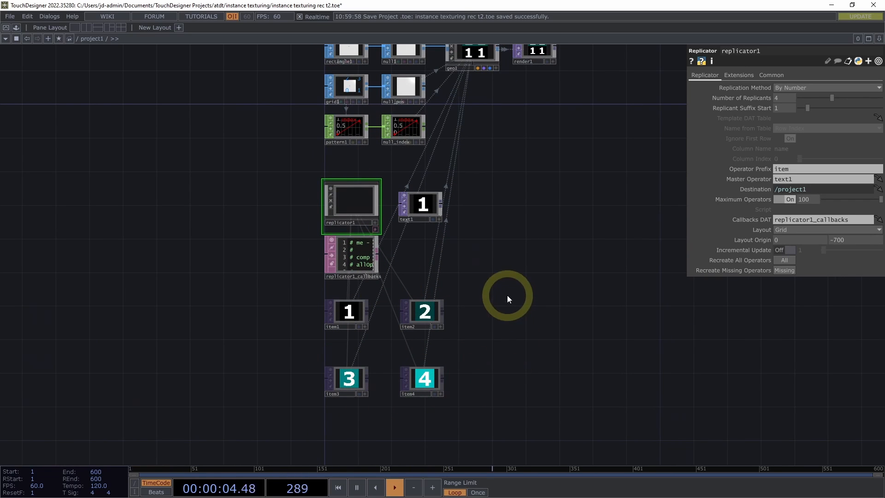
pyautogui.moveTo(502, 214); pyautogui.dragTo(511, 253)
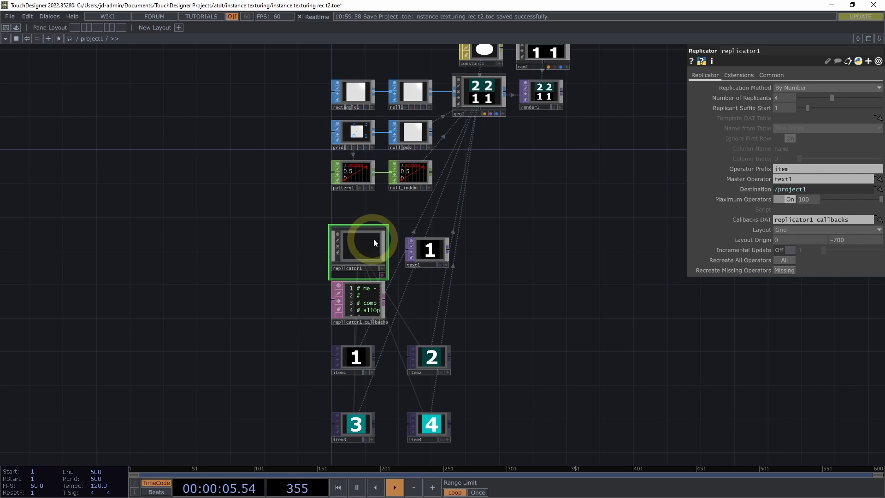
pyautogui.scroll(1, 343, 204)
pyautogui.scroll(2, 343, 204)
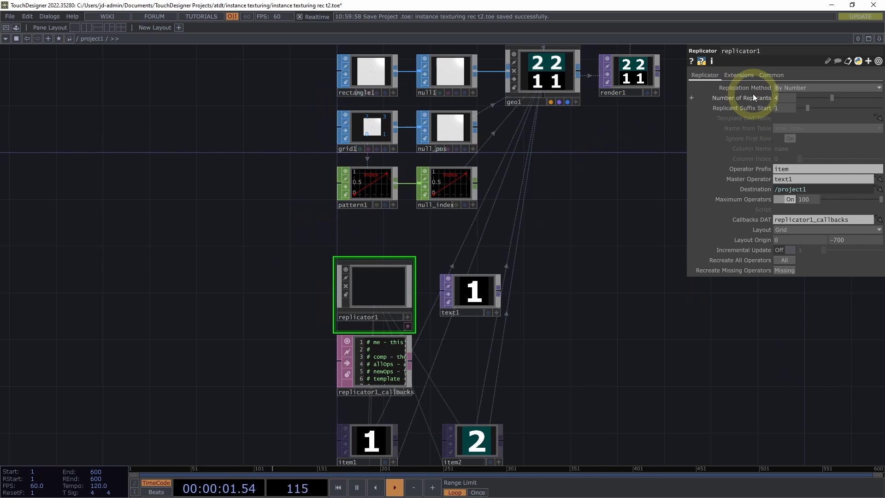
pyautogui.moveTo(756, 96)
pyautogui.mouseDown()
pyautogui.moveTo(687, 104)
pyautogui.moveTo(783, 104)
pyautogui.moveTo(750, 98)
pyautogui.mouseUp()
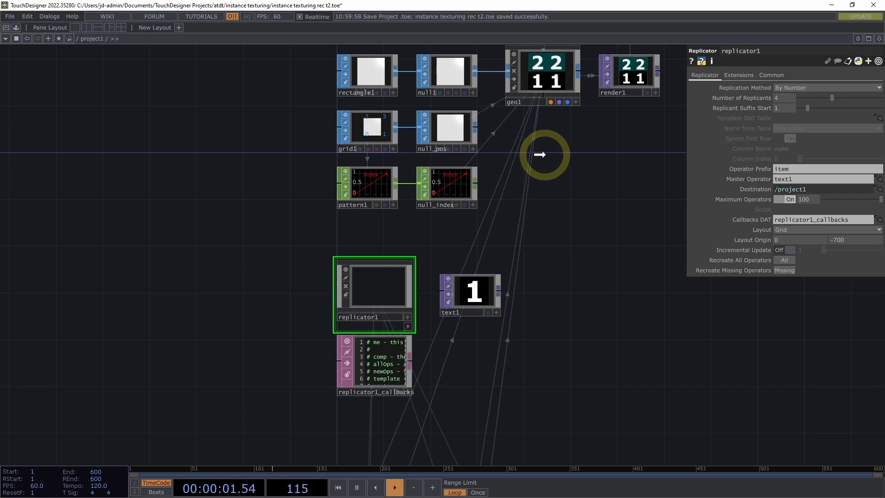
pyautogui.click(361, 191)
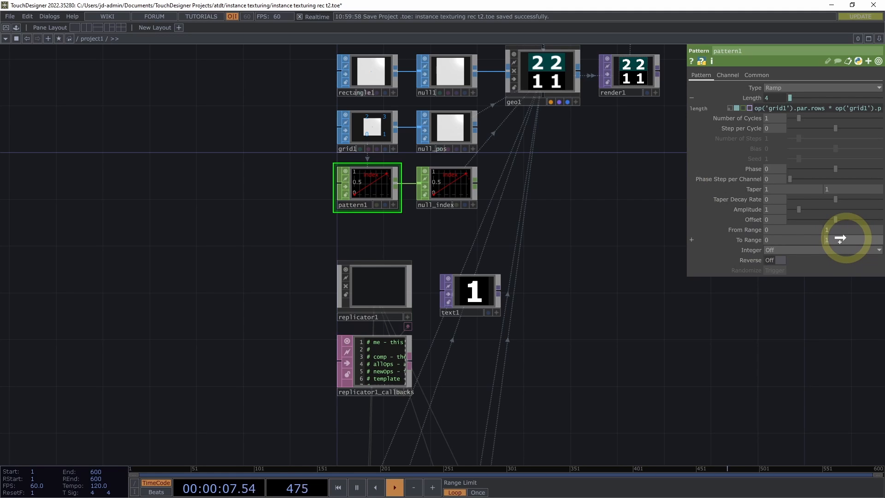
pyautogui.moveTo(839, 238); pyautogui.dragTo(841, 238)
pyautogui.click(840, 235)
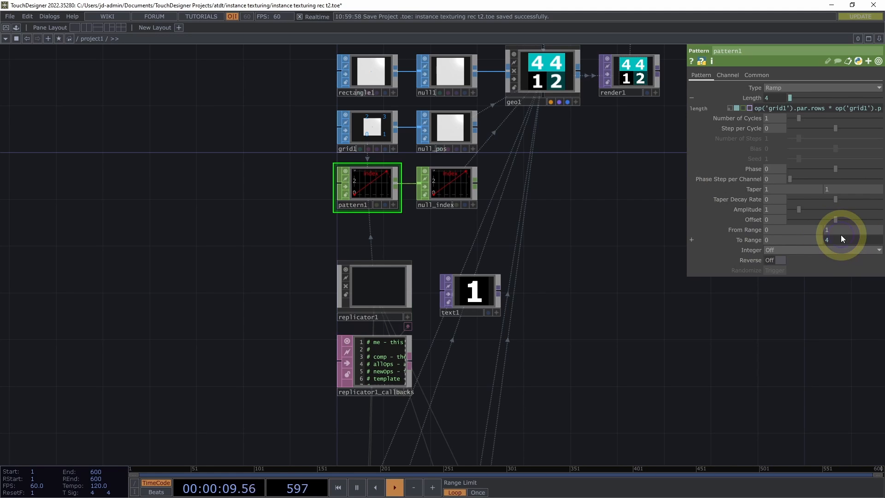
# Subtract 1 in pattern1's upper To Range expression so it reads op('replicator1').par.numreplicants - 1
pyautogui.moveTo(577, 195); pyautogui.dragTo(580, 248)
pyautogui.scroll(3, 559, 203)
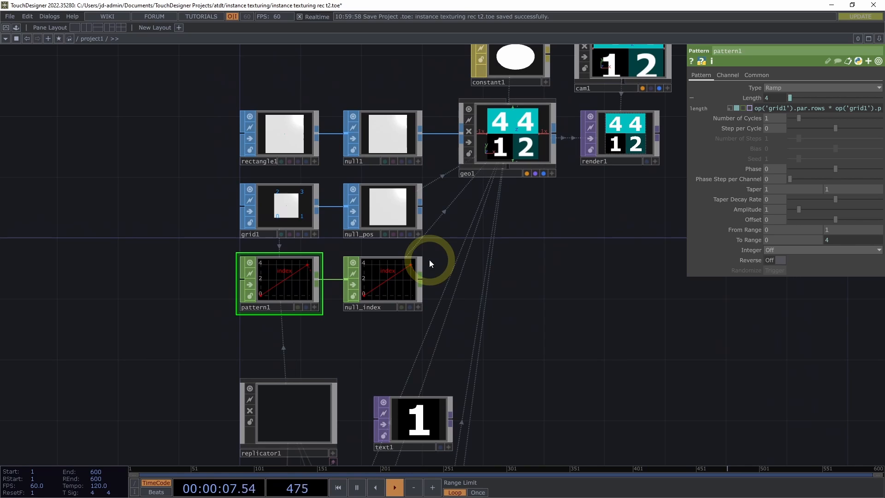
pyautogui.click(755, 239)
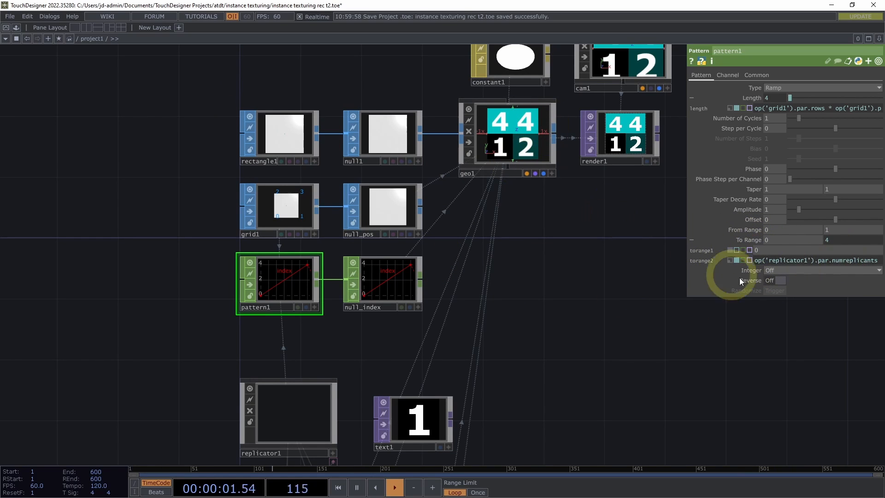
pyautogui.click(782, 260)
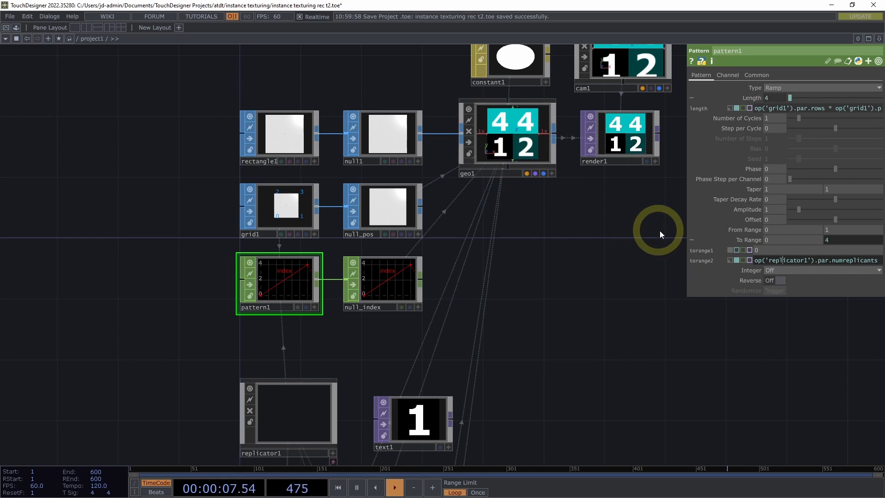
pyautogui.press('End')
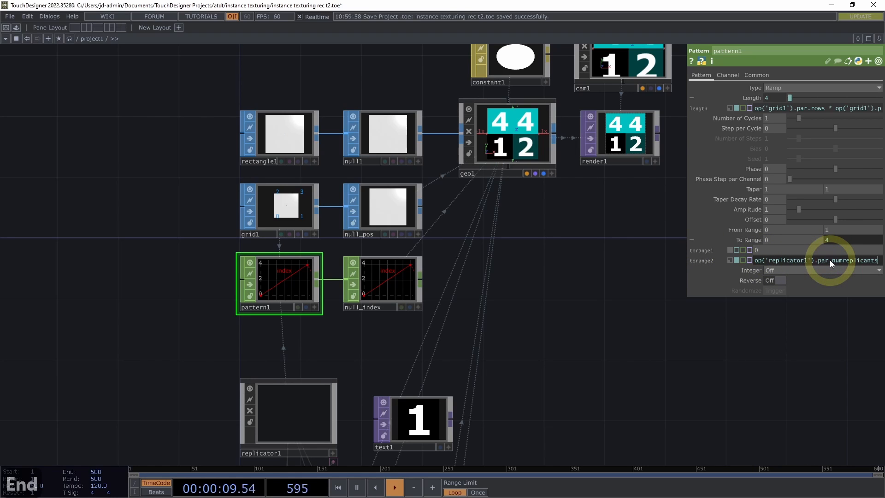
pyautogui.write('- 1')
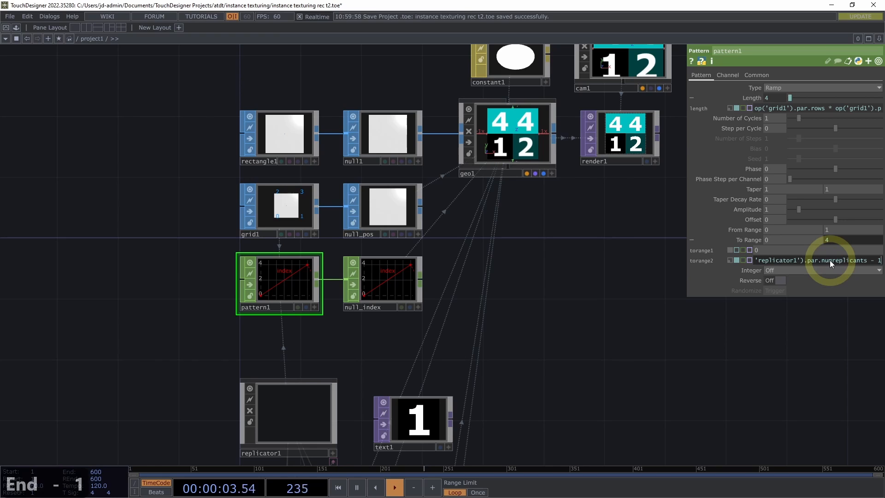
pyautogui.press('Return')
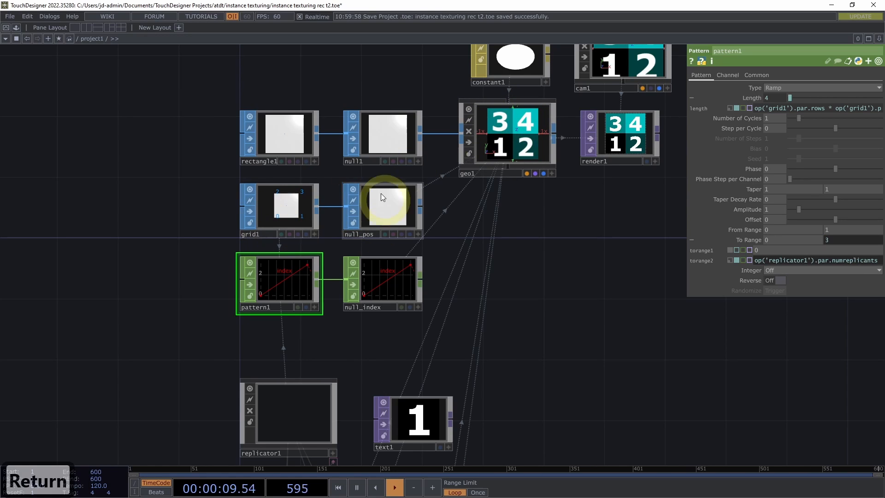
# Turn on Reverse for pattern1's ramp to invert the texture order of the geo1 instances
pyautogui.moveTo(551, 219); pyautogui.dragTo(576, 257)
pyautogui.scroll(2, 538, 244)
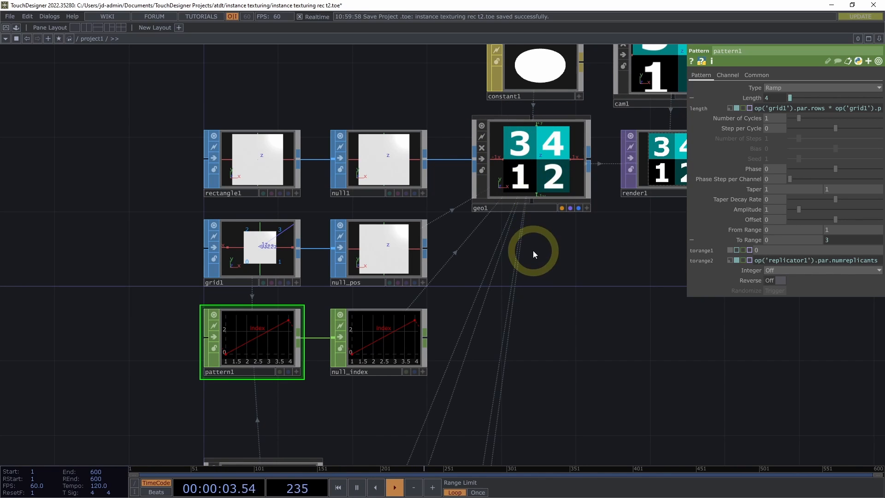
pyautogui.moveTo(492, 259); pyautogui.dragTo(548, 254)
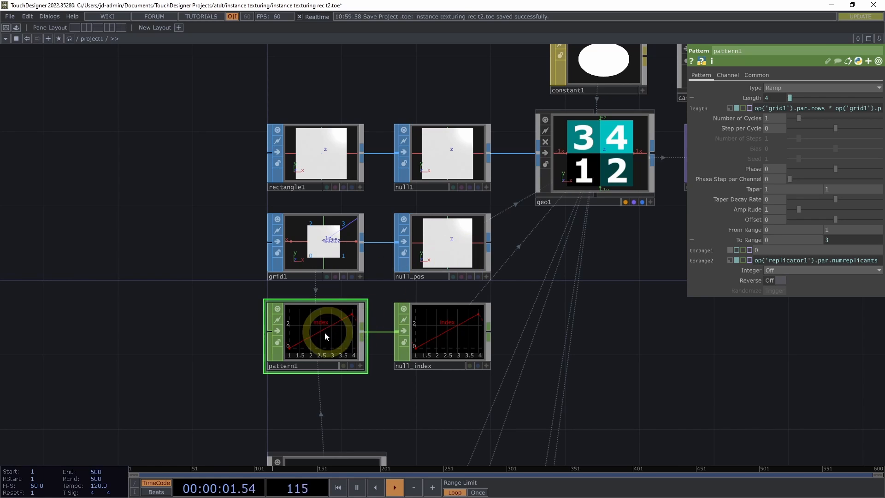
pyautogui.click(777, 281)
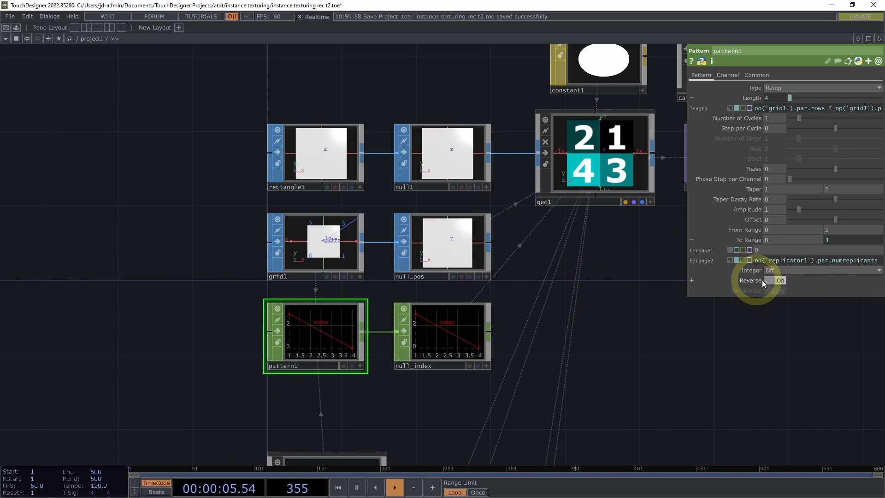
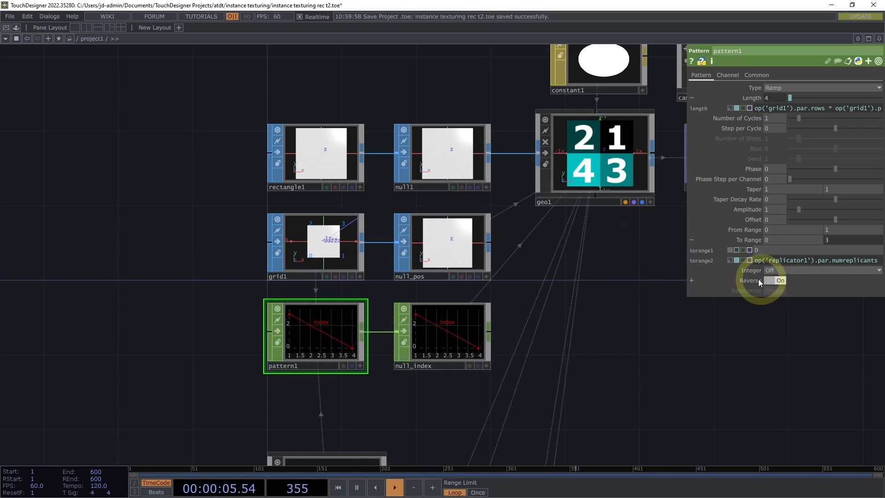
# Turn off Reverse for pattern1's ramp
pyautogui.click(774, 280)
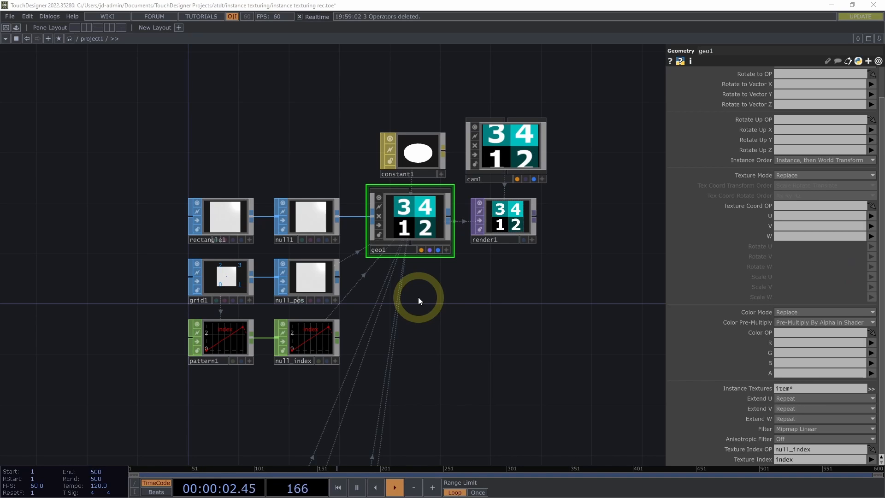
# Examine geo1's instancing parameters, including its texture coordinate settings, alongside the grid, index and render operators feeding the 2 x 2 layout
pyautogui.scroll(10, 759, 148)
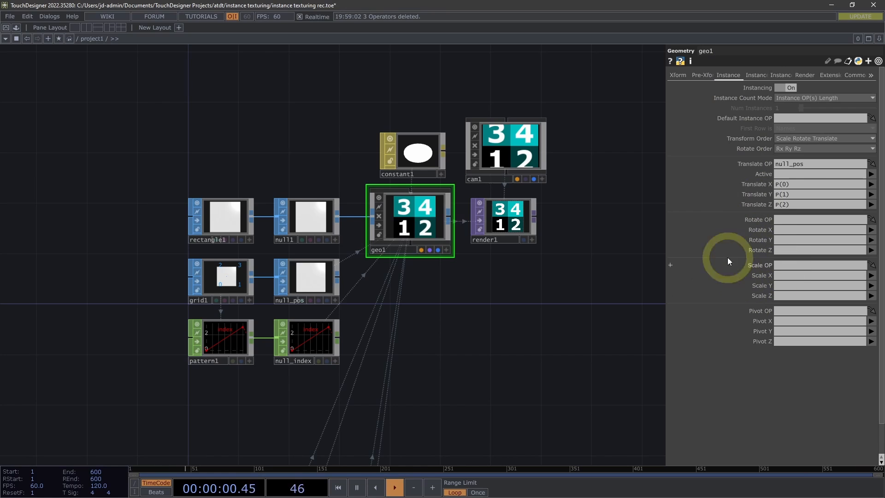
pyautogui.moveTo(478, 291); pyautogui.dragTo(509, 276, button='middle')
pyautogui.moveTo(491, 279); pyautogui.dragTo(539, 324)
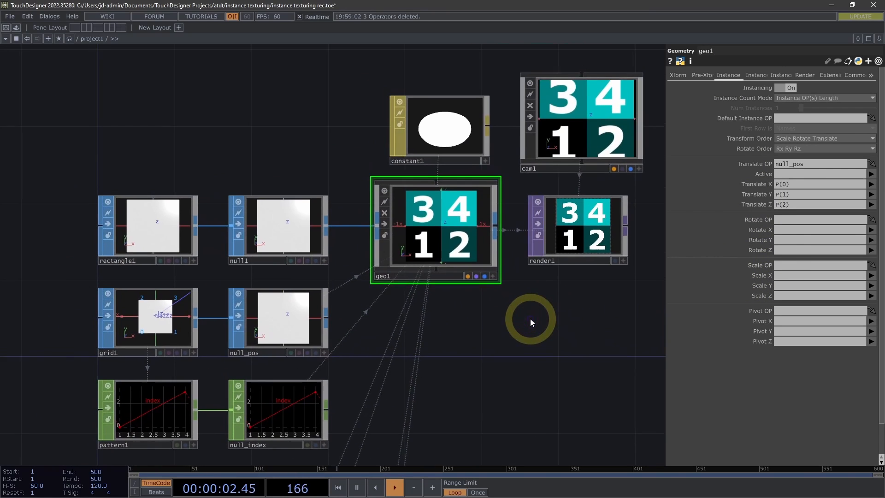
pyautogui.moveTo(531, 319)
pyautogui.mouseDown(button='middle')
pyautogui.moveTo(546, 310)
pyautogui.moveTo(534, 311)
pyautogui.mouseUp(button='middle')
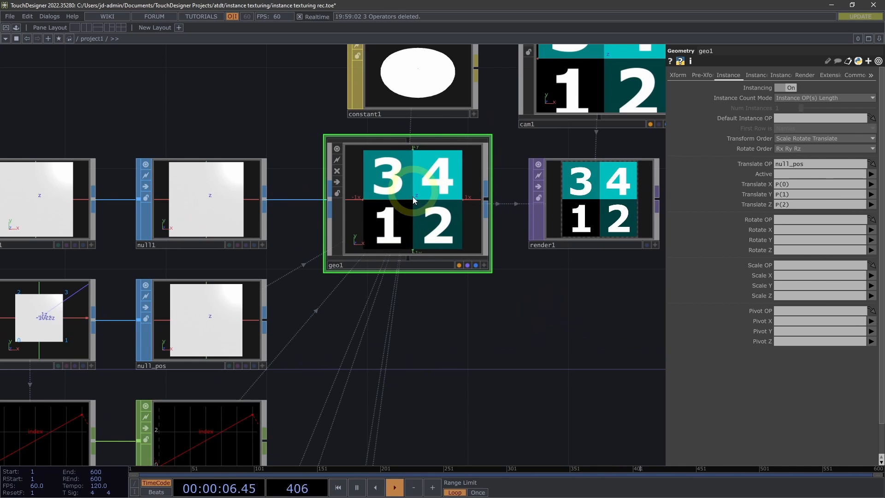
pyautogui.moveTo(497, 335); pyautogui.dragTo(440, 358, button='middle')
pyautogui.moveTo(474, 307); pyautogui.dragTo(476, 229)
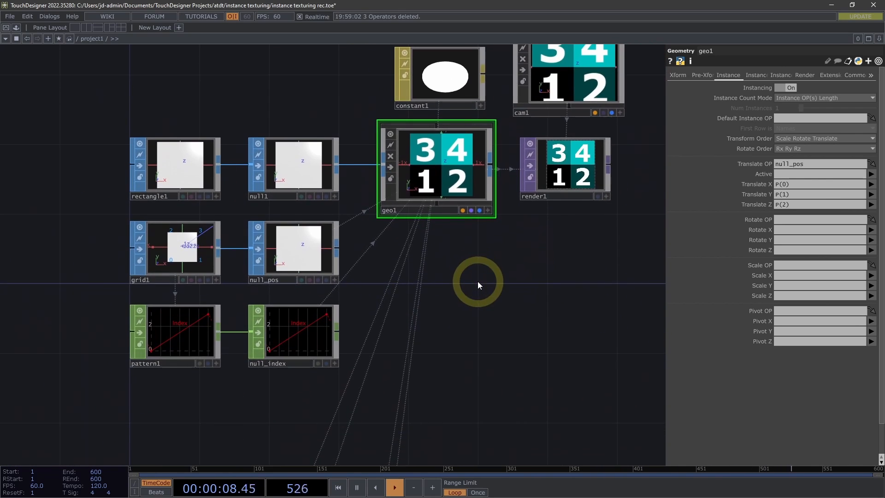
pyautogui.moveTo(478, 282); pyautogui.dragTo(443, 292, button='middle')
pyautogui.moveTo(468, 285); pyautogui.dragTo(457, 278)
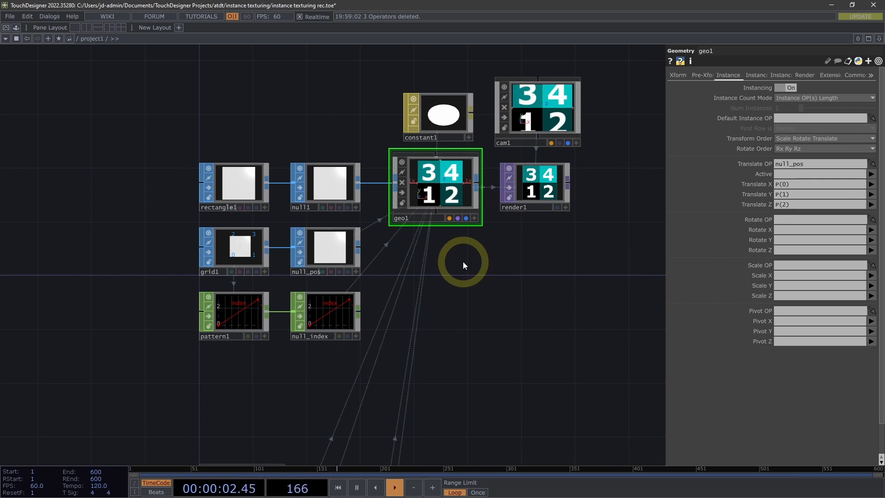
pyautogui.click(758, 74)
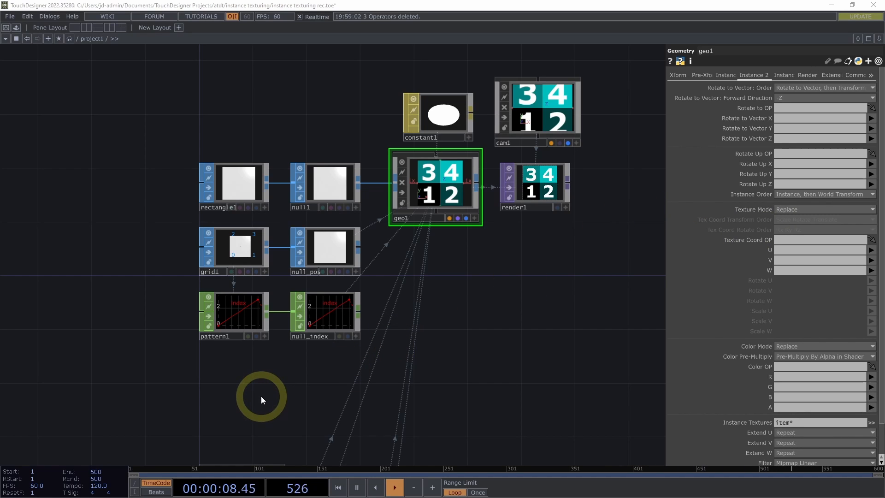
# Duplicate the pattern1 CHOP and place the copy directly below the original
pyautogui.moveTo(249, 384); pyautogui.dragTo(267, 351)
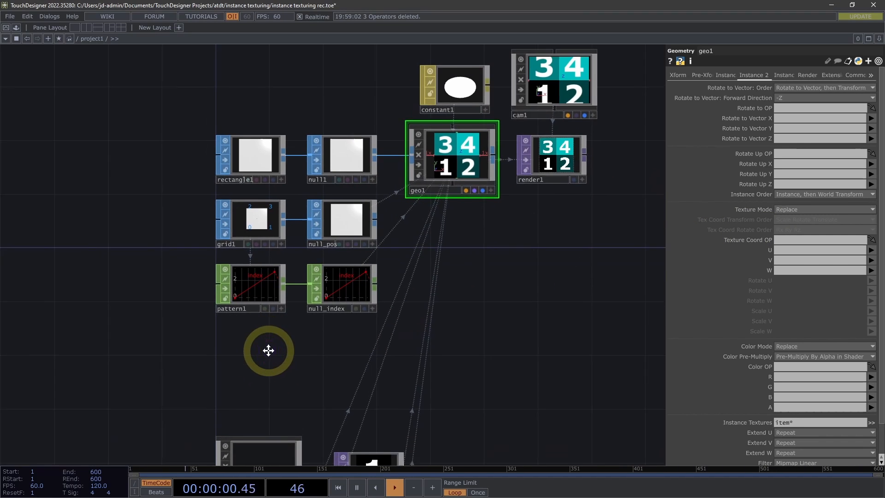
pyautogui.moveTo(323, 307); pyautogui.dragTo(342, 297)
pyautogui.click(304, 261)
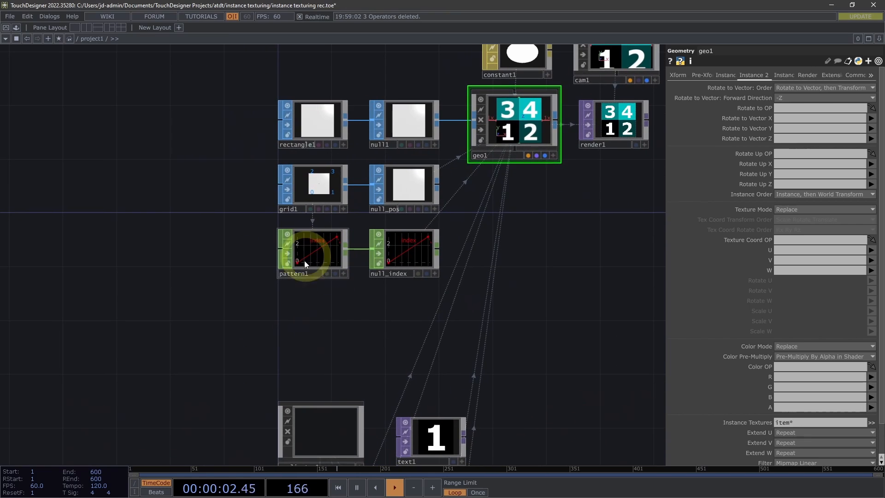
pyautogui.scroll(4, 359, 302)
pyautogui.click(311, 198)
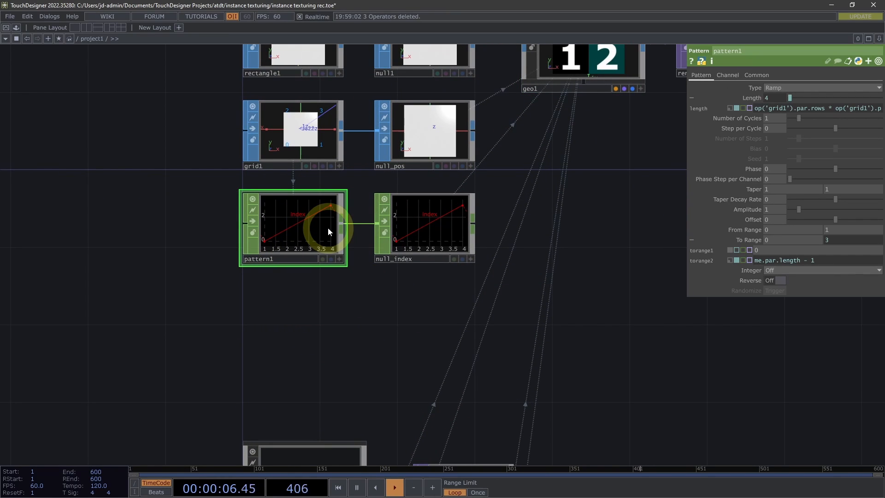
pyautogui.hotkey('ctrl', 'c')
pyautogui.hotkey('ctrl', 'v')
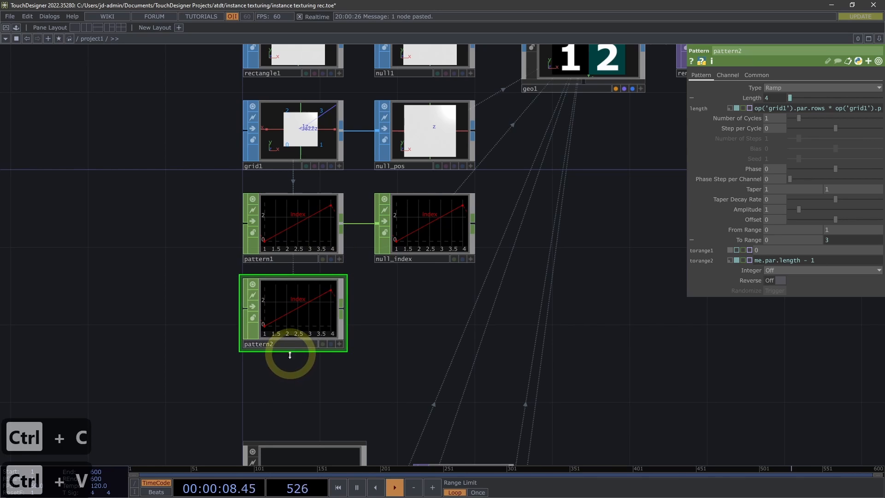
pyautogui.moveTo(275, 367); pyautogui.dragTo(254, 352)
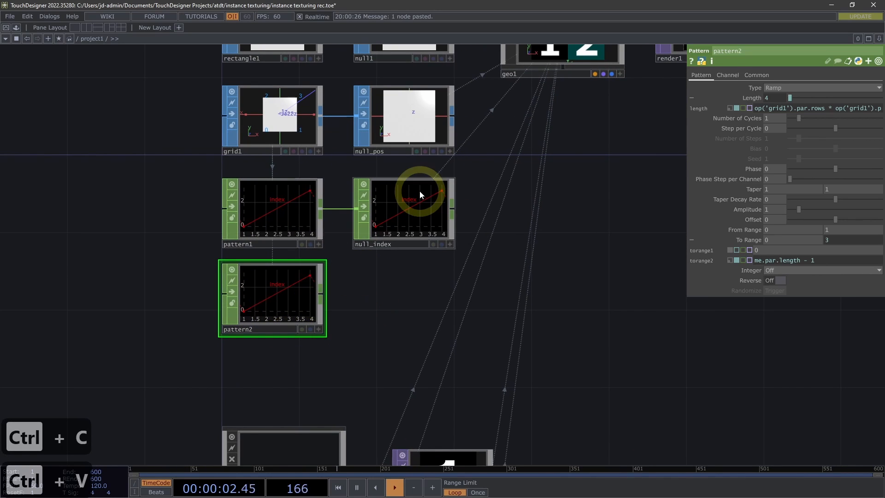
pyautogui.click(731, 73)
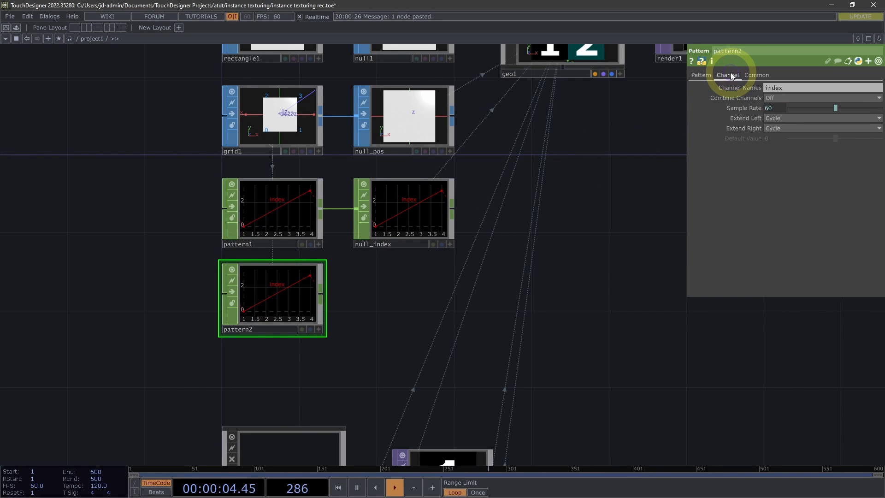
pyautogui.click(807, 88)
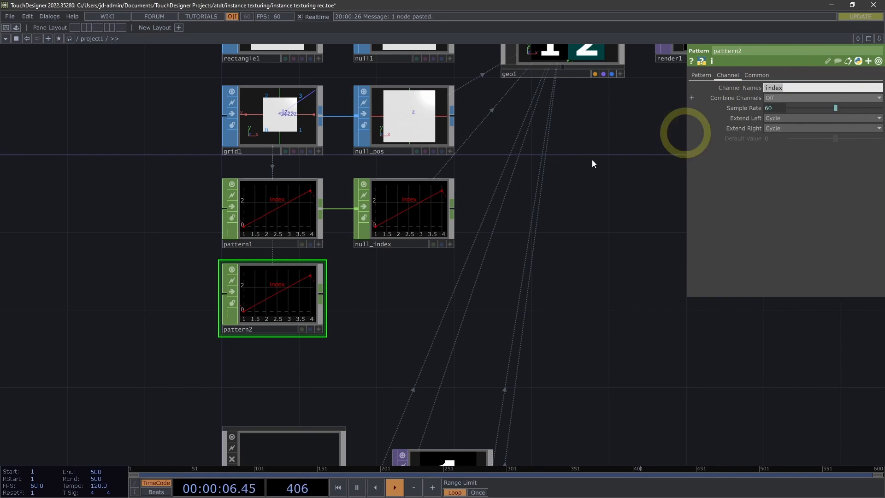
pyautogui.moveTo(257, 289); pyautogui.dragTo(271, 305)
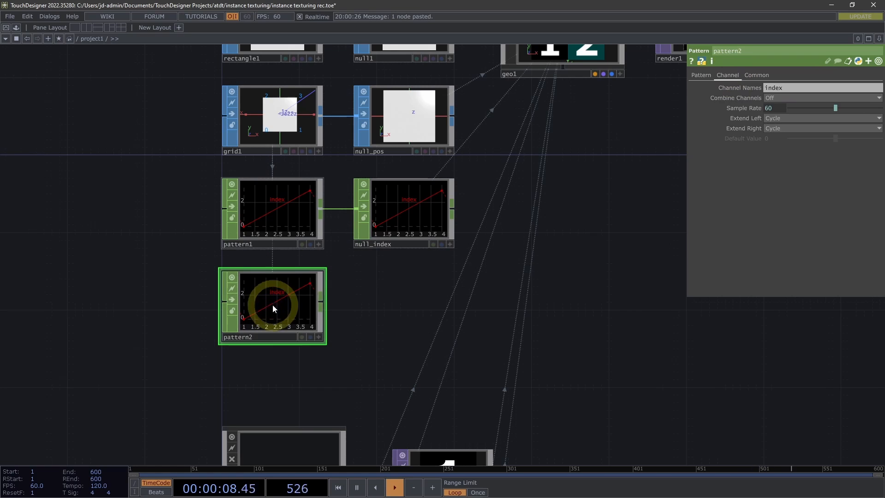
# Set pattern2's Channel Names to chan1 chan2, after checking the texture coordinate parameters of geo1
pyautogui.moveTo(367, 286); pyautogui.dragTo(291, 331)
pyautogui.click(504, 94)
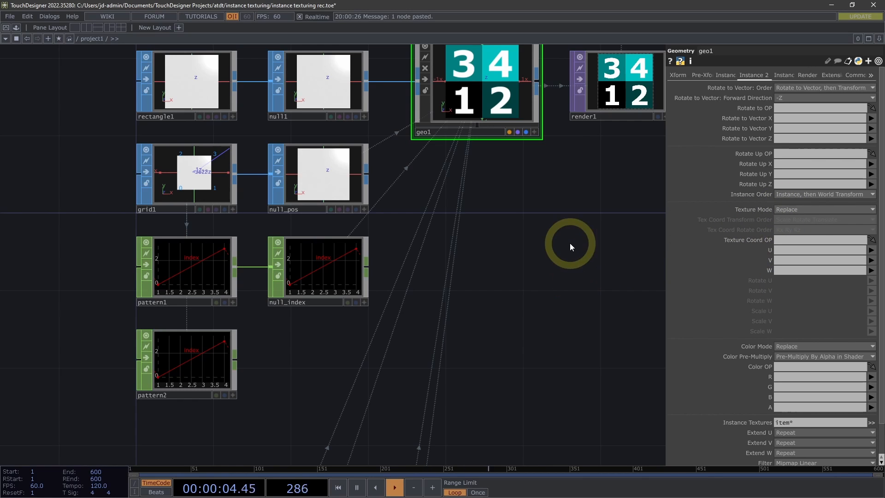
pyautogui.moveTo(548, 232); pyautogui.dragTo(550, 245)
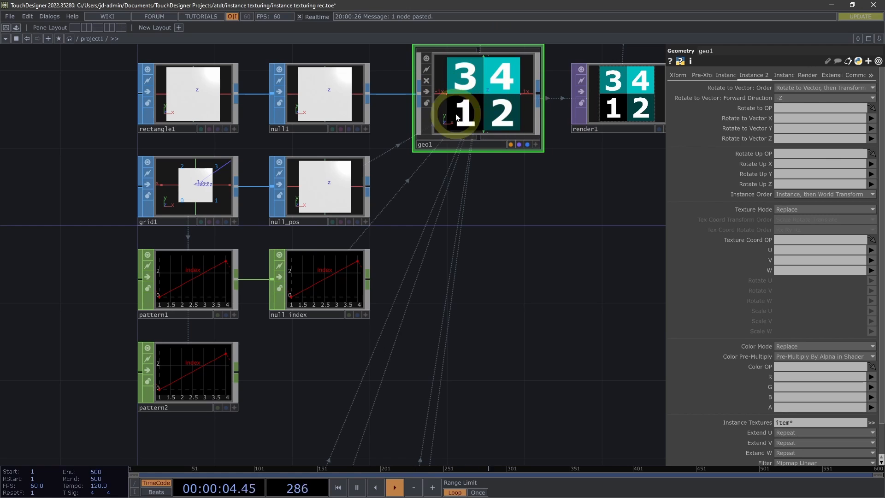
pyautogui.moveTo(315, 344); pyautogui.dragTo(316, 338)
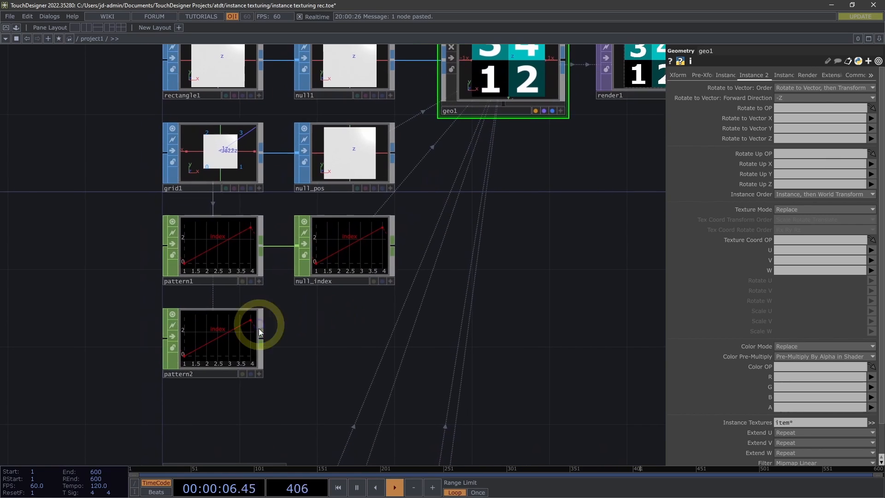
pyautogui.click(241, 335)
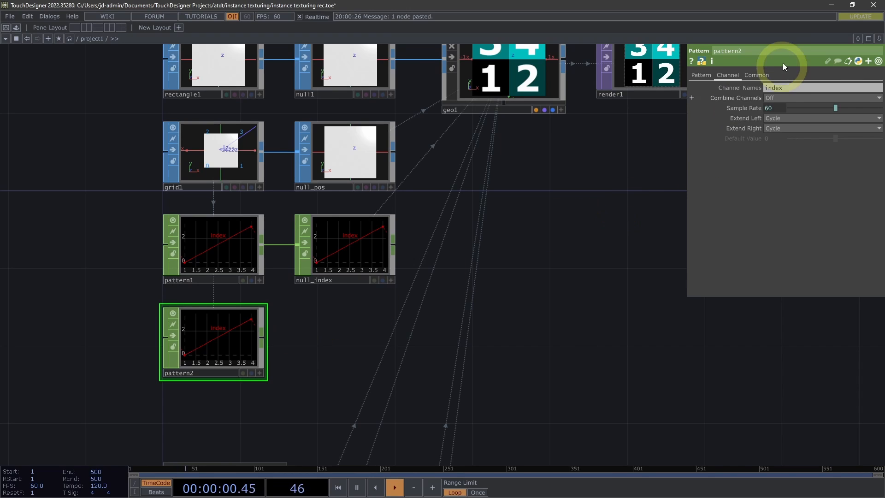
pyautogui.click(778, 87)
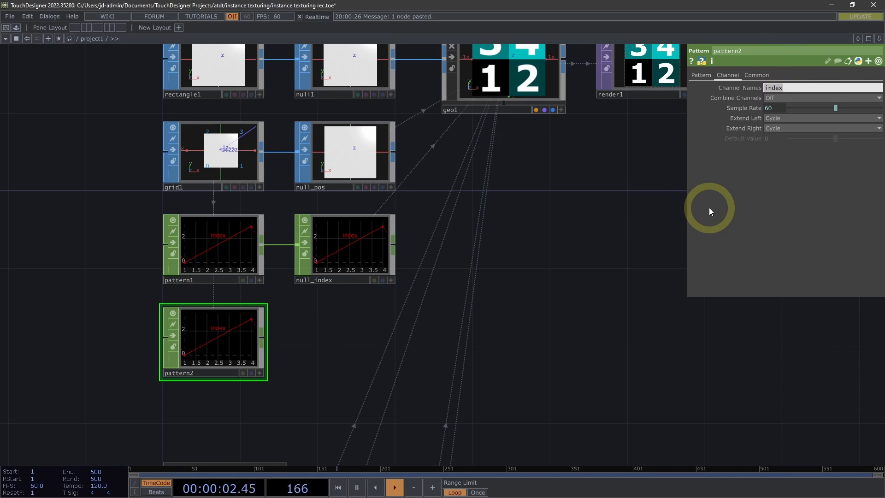
pyautogui.write('chan1 chan2')
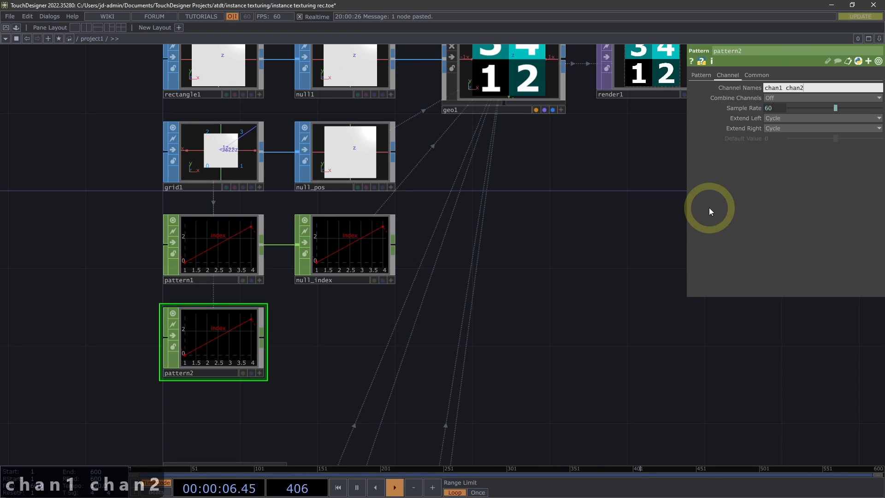
pyautogui.press('Return')
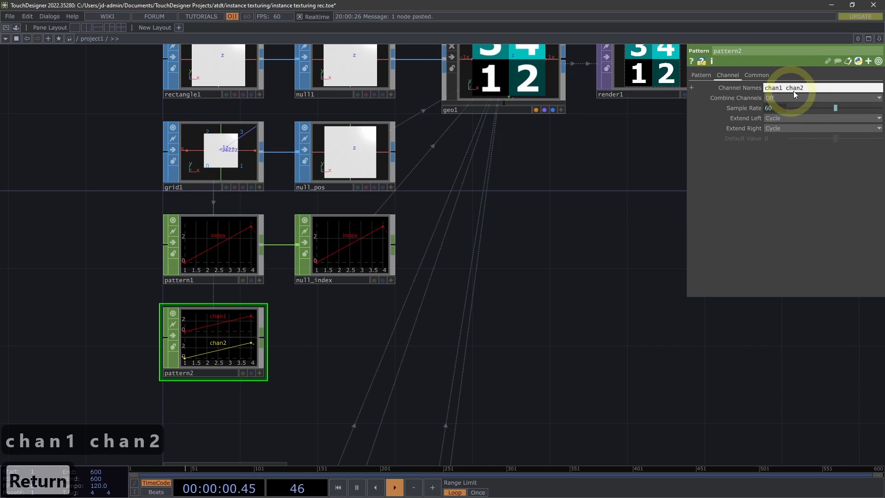
# Change pattern2's Type from Ramp to Sine
pyautogui.moveTo(418, 325); pyautogui.dragTo(413, 299)
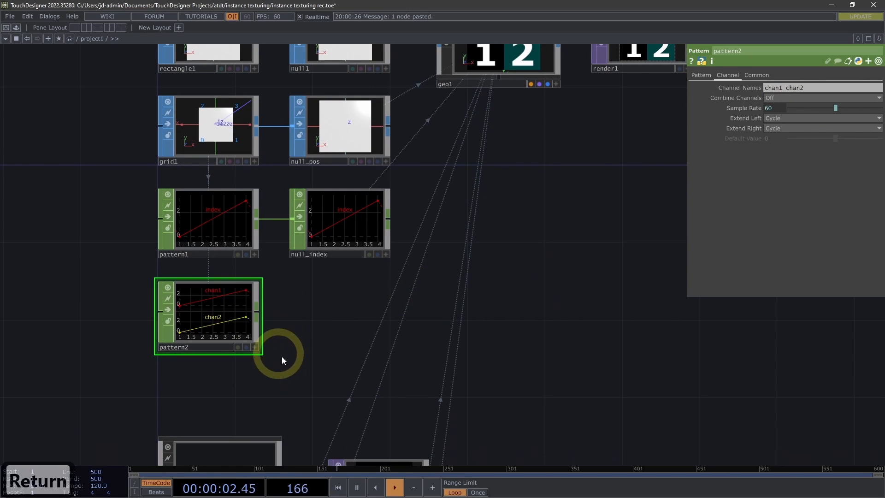
pyautogui.moveTo(308, 350); pyautogui.dragTo(306, 351)
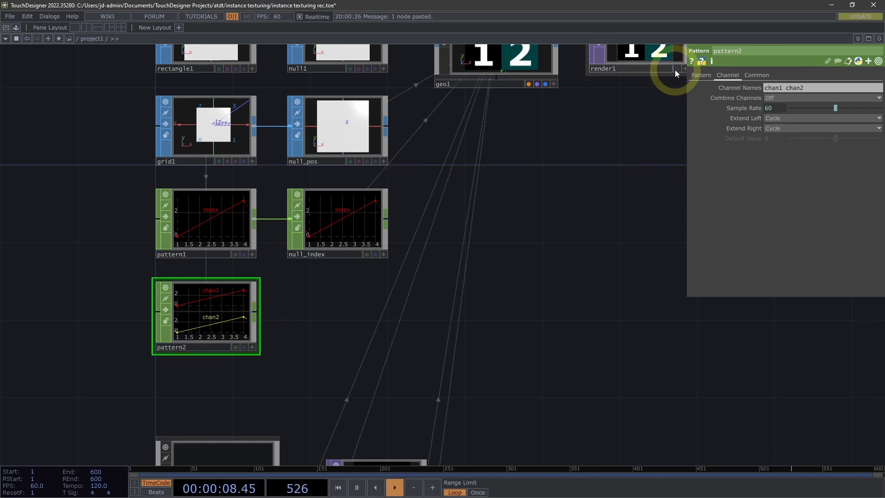
pyautogui.click(701, 75)
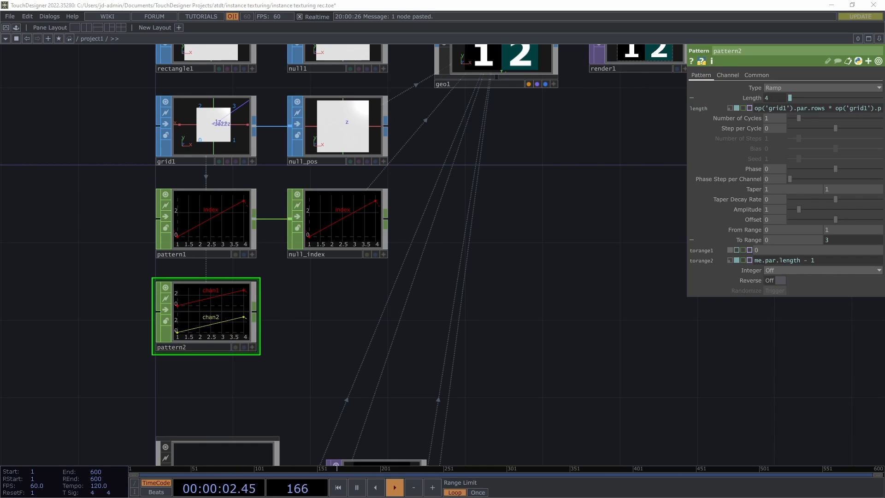
pyautogui.click(792, 88)
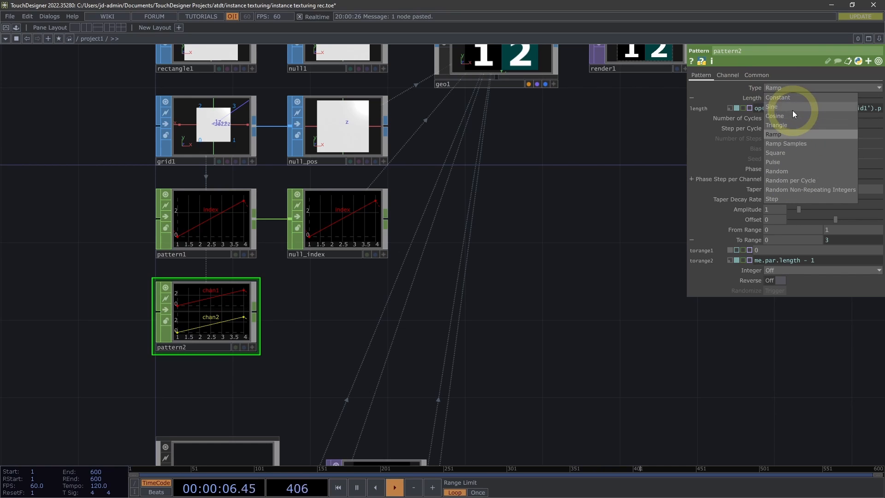
pyautogui.click(776, 106)
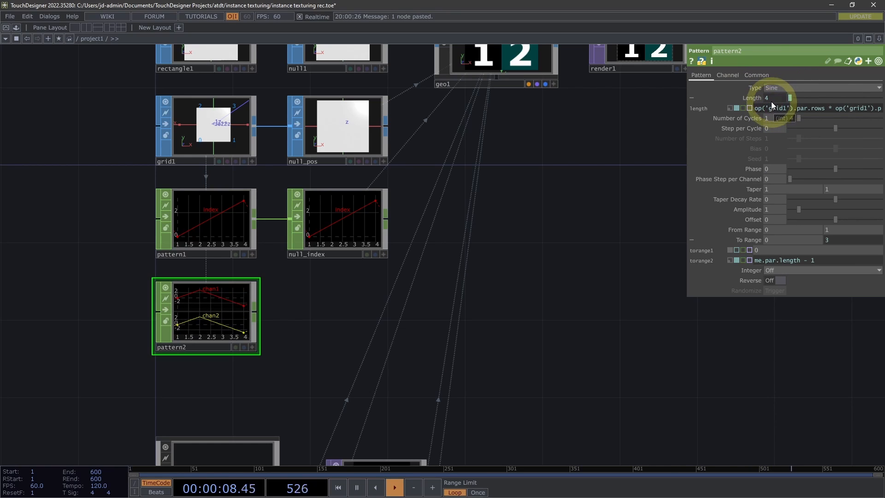
pyautogui.moveTo(363, 309); pyautogui.dragTo(451, 294)
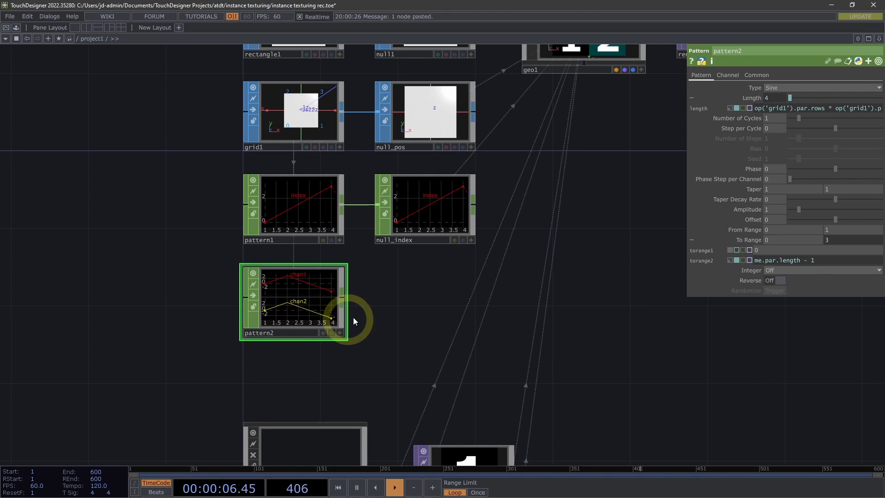
pyautogui.moveTo(418, 316); pyautogui.dragTo(382, 320)
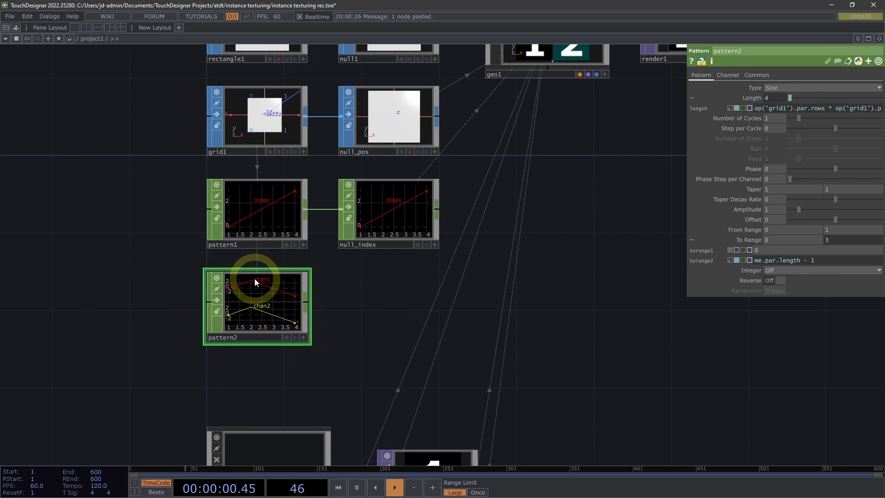
pyautogui.moveTo(487, 204); pyautogui.dragTo(486, 208)
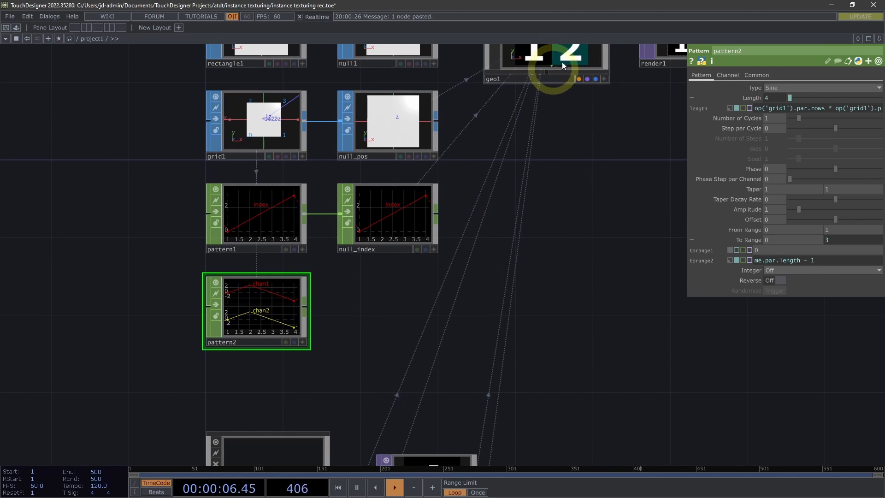
pyautogui.moveTo(493, 232); pyautogui.dragTo(489, 238)
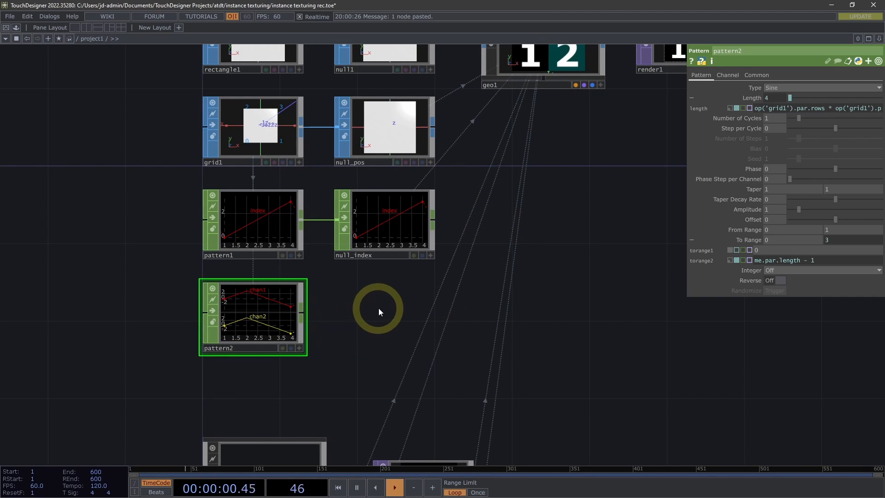
# Connect a Null CHOP to pattern2's output, place it well to the right and name it null_texCoord
pyautogui.hotkey('alt', 'n')
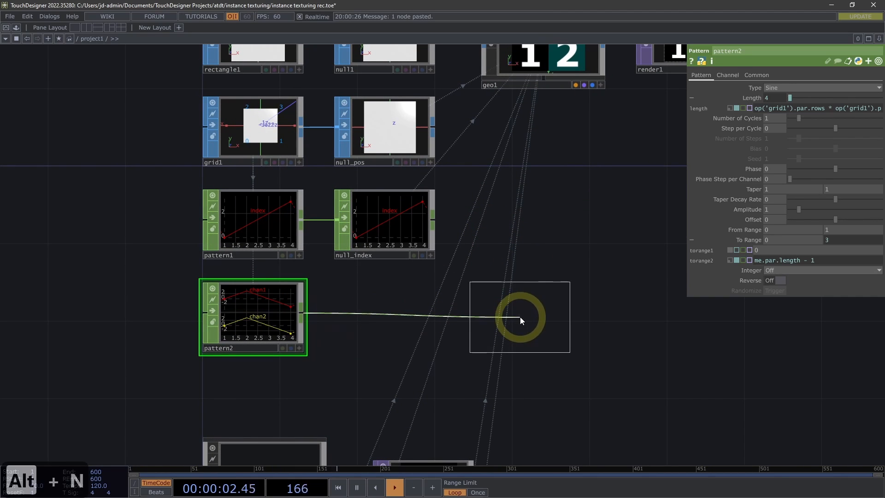
pyautogui.click(520, 316)
pyautogui.moveTo(537, 315); pyautogui.dragTo(639, 319)
pyautogui.press('BackSpace')
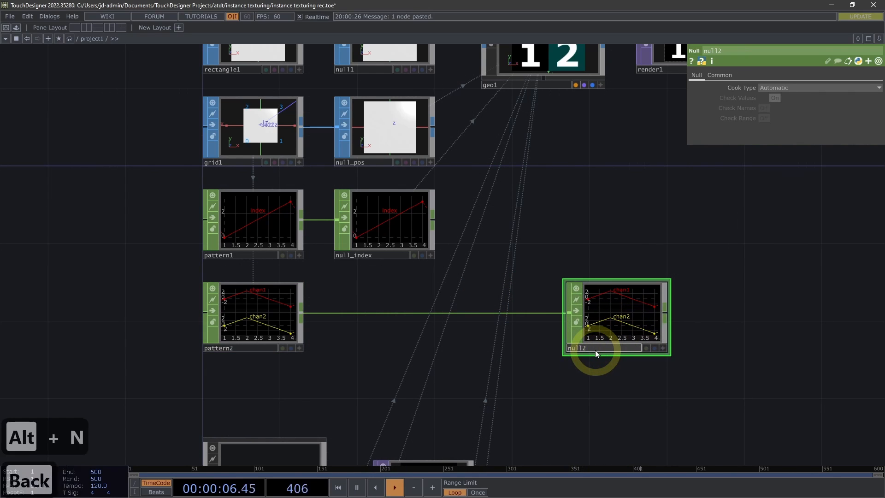
pyautogui.write('_text')
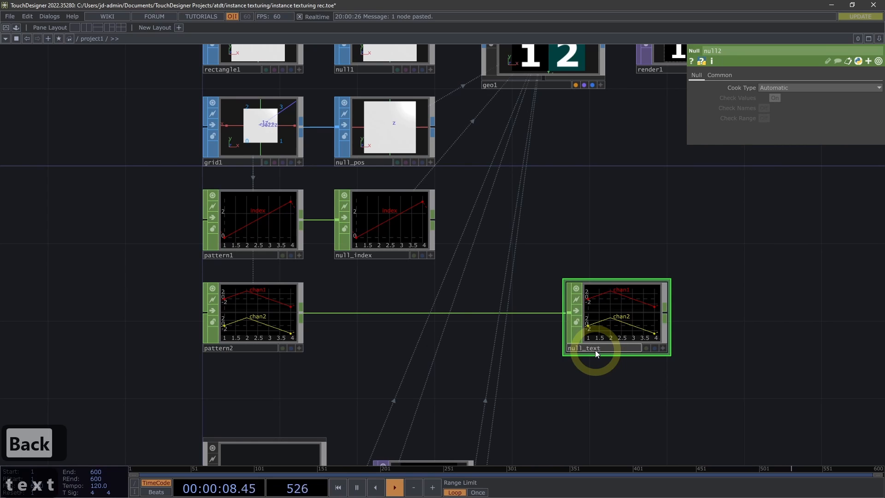
pyautogui.press('BackSpace')
pyautogui.write('Coord')
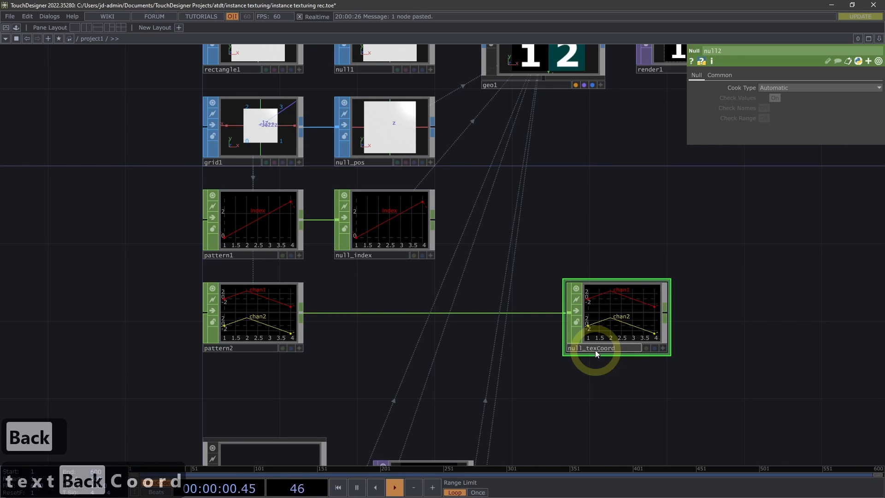
pyautogui.press('Return')
# Assign null_texCoord as geo1's Texture Coord OP, with chan1 driving U and chan2 driving V
pyautogui.moveTo(638, 150); pyautogui.dragTo(493, 90)
pyautogui.click(495, 85)
pyautogui.click(567, 245)
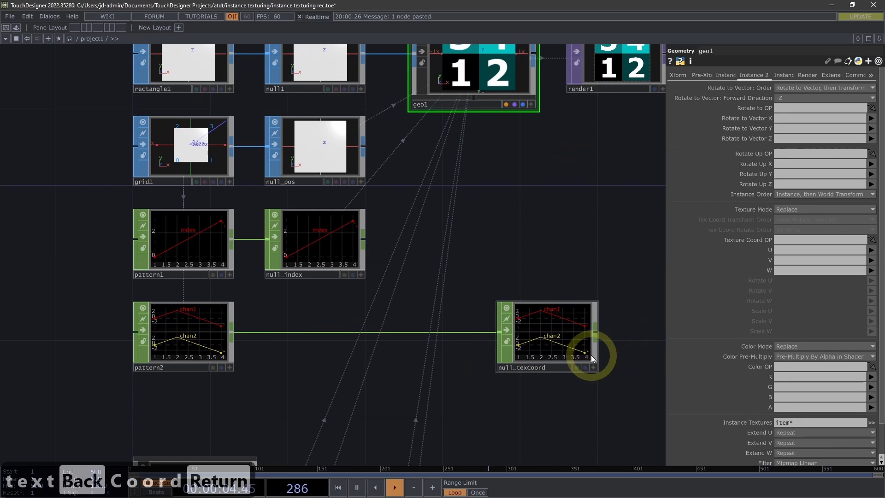
pyautogui.moveTo(558, 334); pyautogui.dragTo(790, 240)
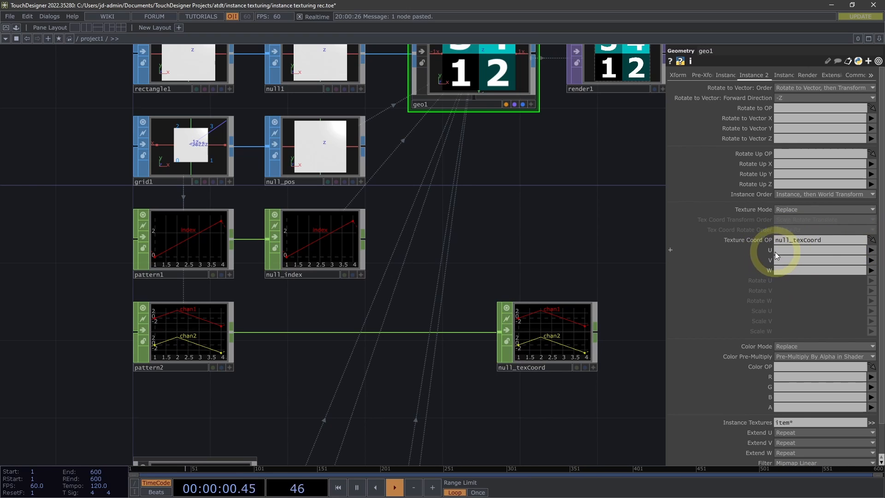
pyautogui.click(849, 253)
pyautogui.click(871, 259)
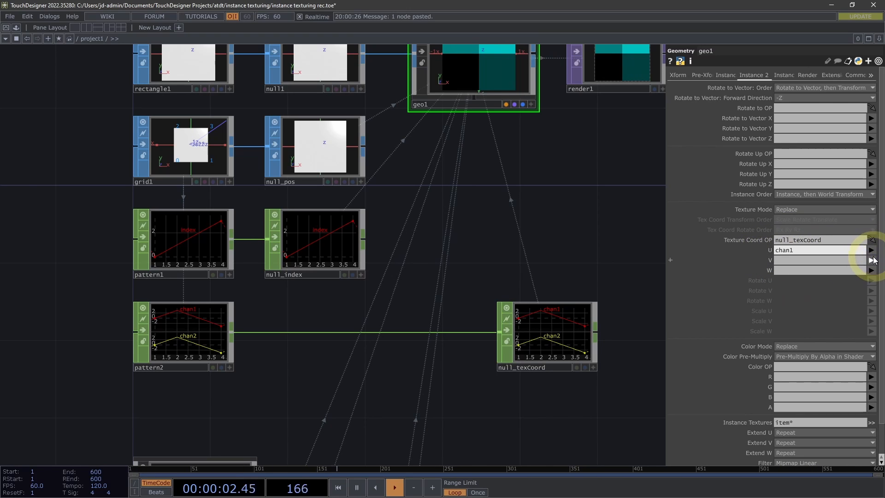
pyautogui.click(874, 278)
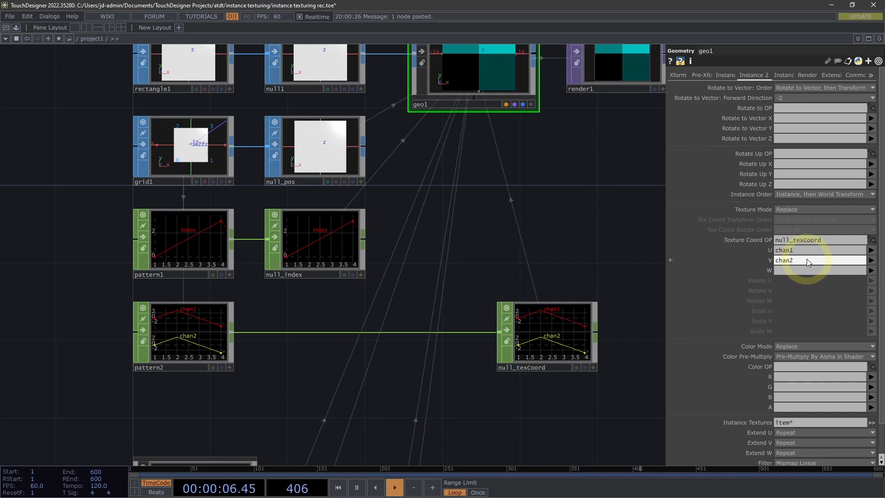
# Change geo1's instance Texture Mode from Replace to Transform
pyautogui.moveTo(616, 246); pyautogui.dragTo(606, 321)
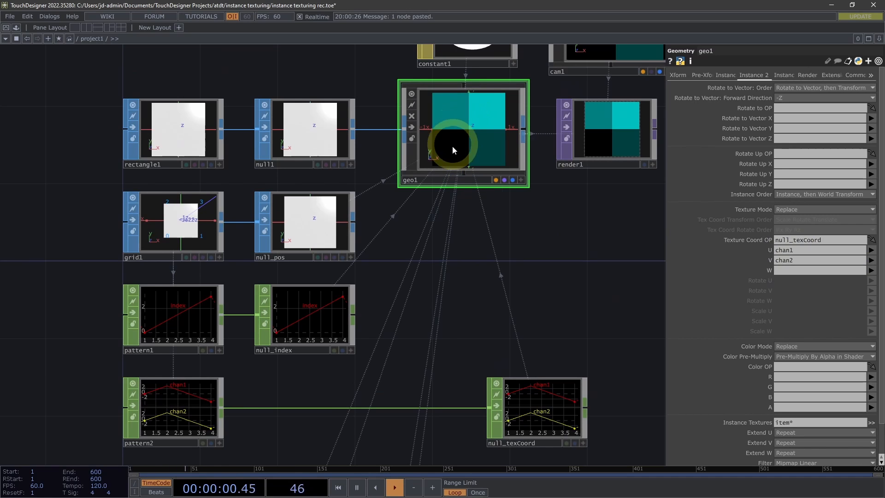
pyautogui.moveTo(549, 284); pyautogui.dragTo(548, 249)
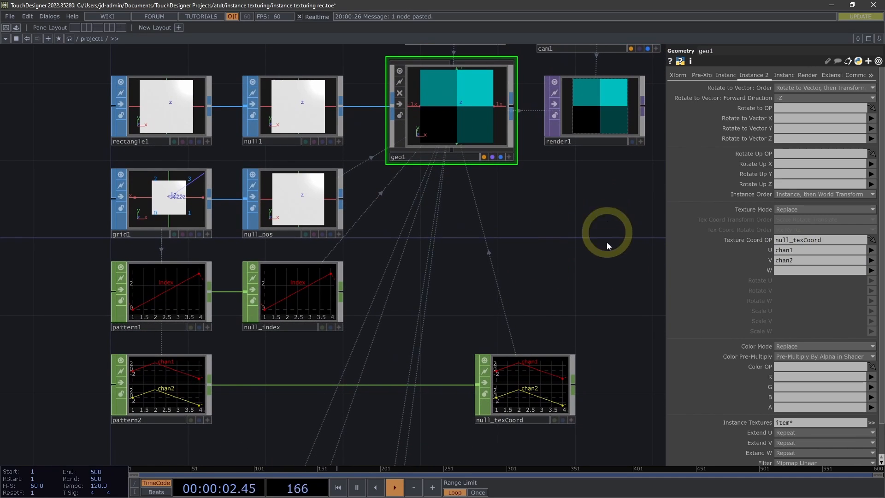
pyautogui.click(813, 207)
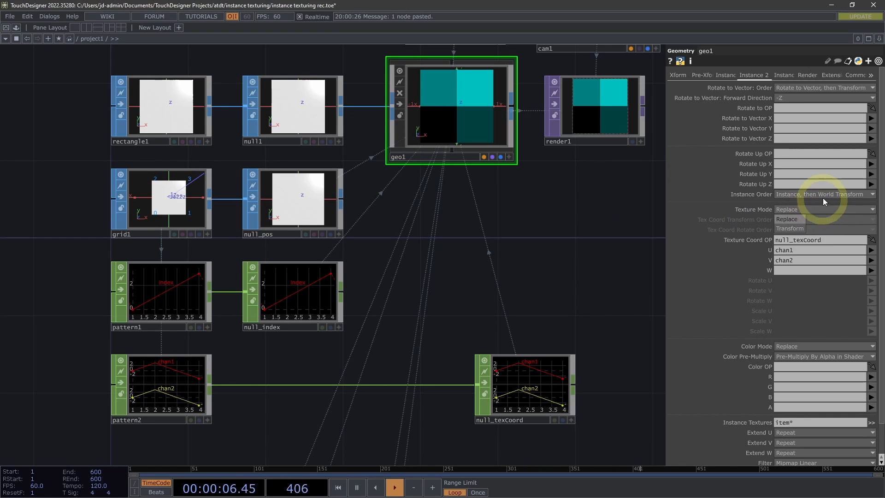
pyautogui.click(788, 229)
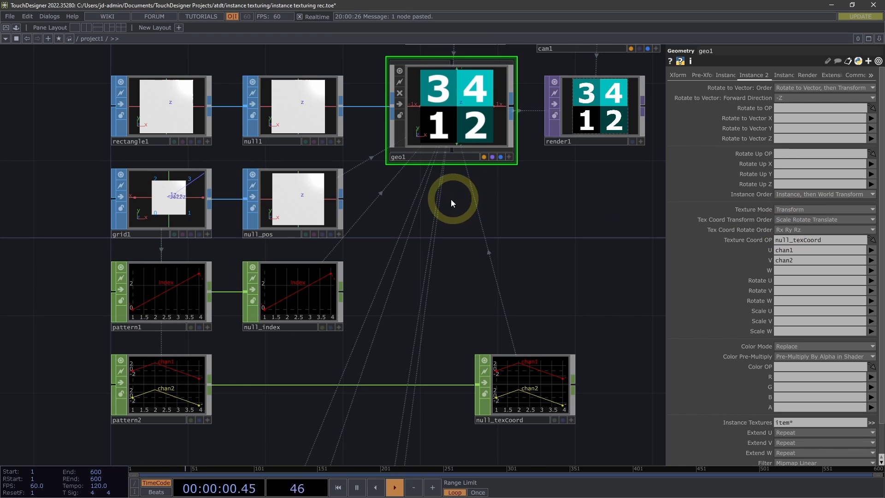
# Animate pattern2's Phase with the expression absTime.seconds * 0.1
pyautogui.click(173, 391)
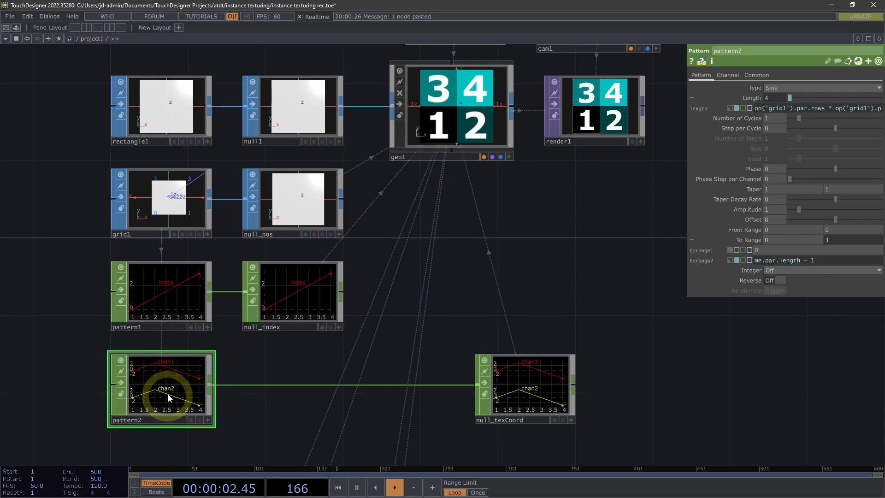
pyautogui.click(585, 294)
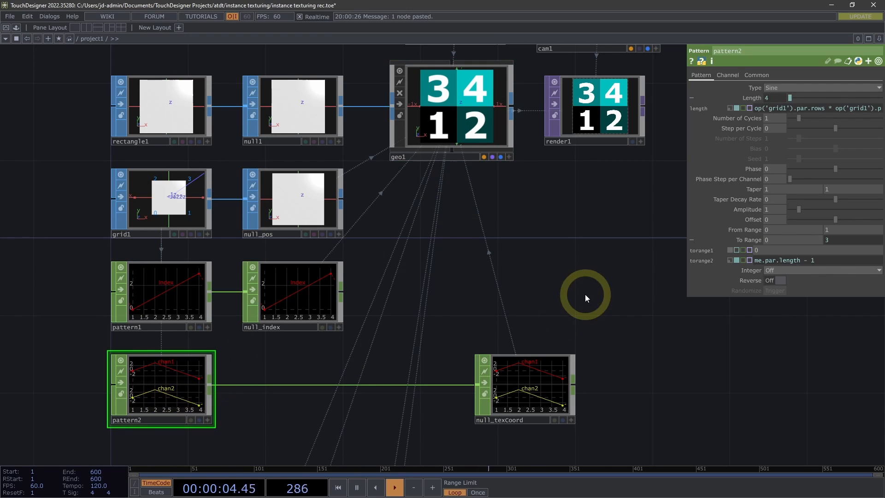
pyautogui.click(772, 180)
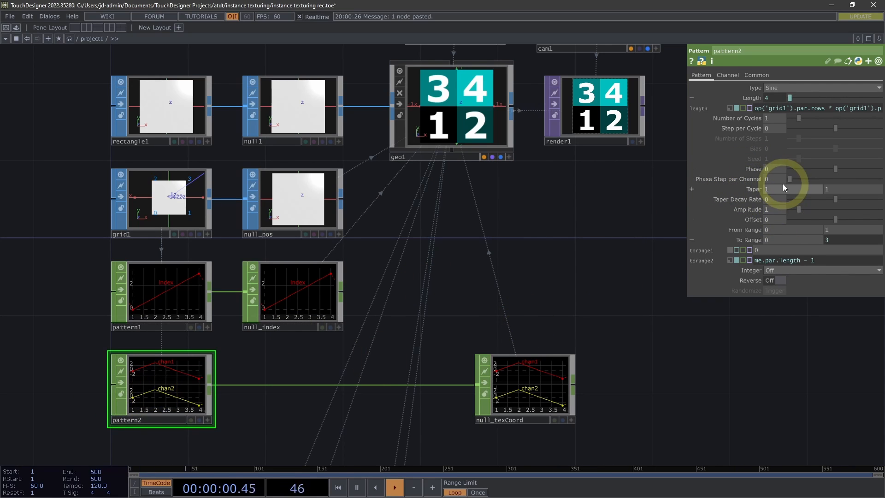
pyautogui.moveTo(778, 180)
pyautogui.mouseDown(button='middle')
pyautogui.moveTo(884, 181)
pyautogui.moveTo(833, 185)
pyautogui.moveTo(879, 194)
pyautogui.moveTo(741, 183)
pyautogui.moveTo(786, 175)
pyautogui.mouseUp(button='middle')
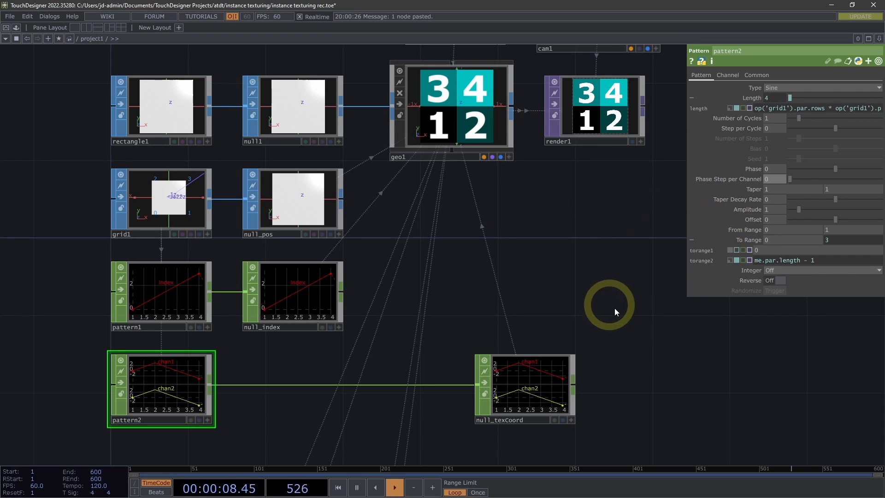
pyautogui.click(751, 168)
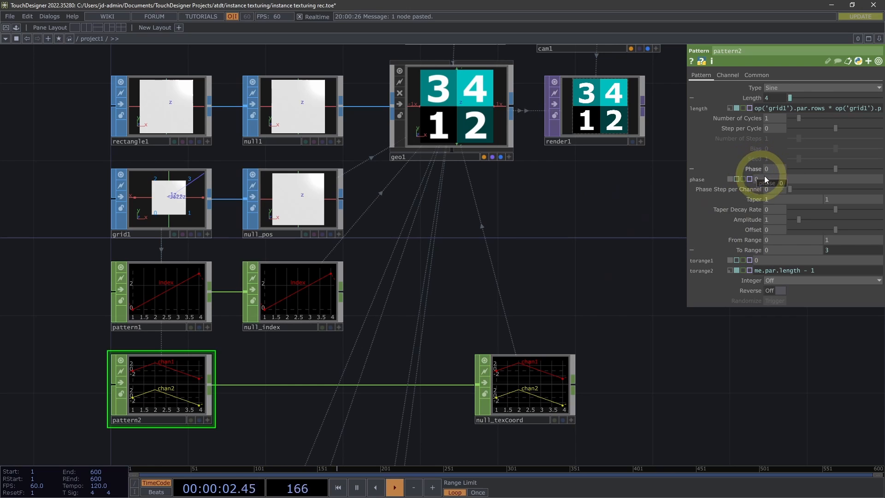
pyautogui.click(767, 176)
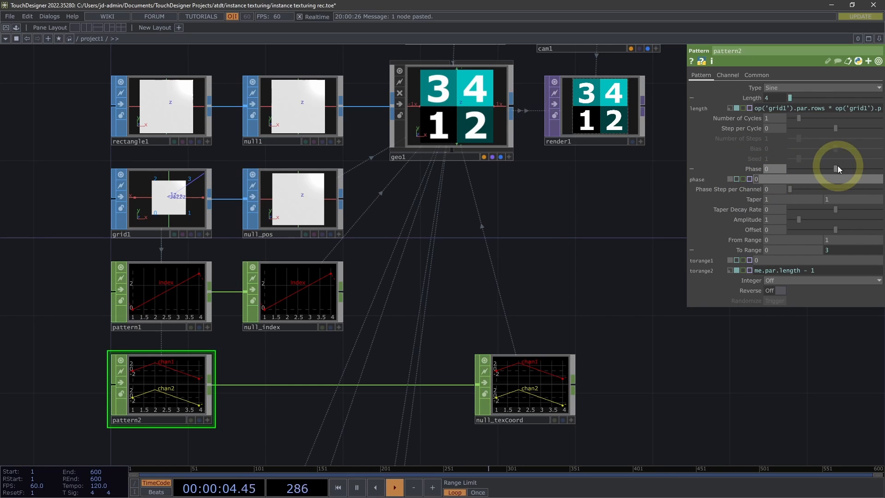
pyautogui.moveTo(836, 169); pyautogui.dragTo(883, 169)
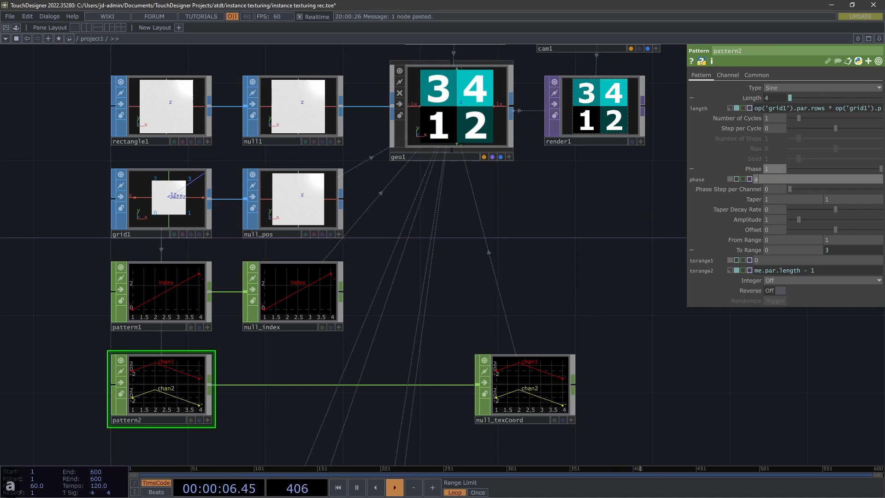
pyautogui.write('absTime.')
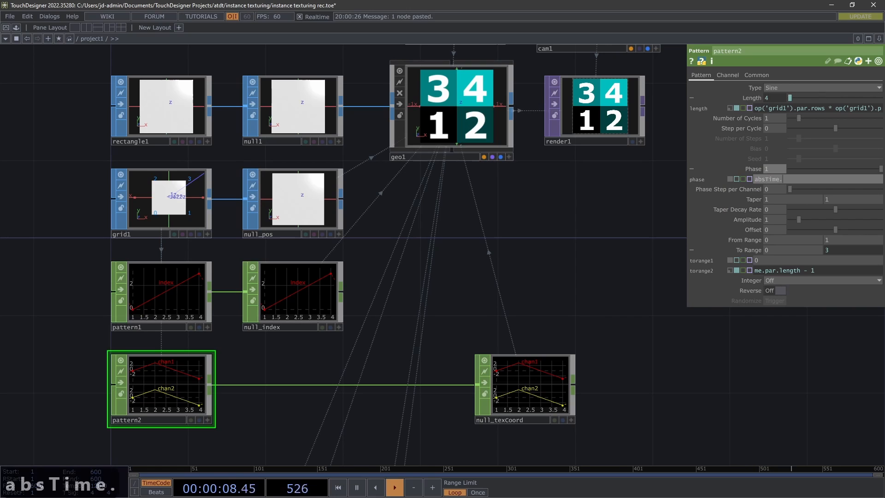
pyautogui.write('seconds * 0')
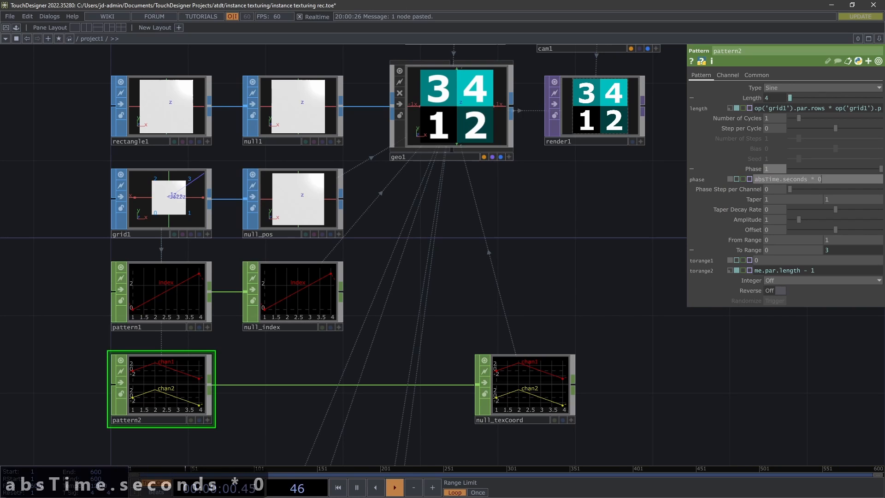
pyautogui.write('.1')
pyautogui.press('Return')
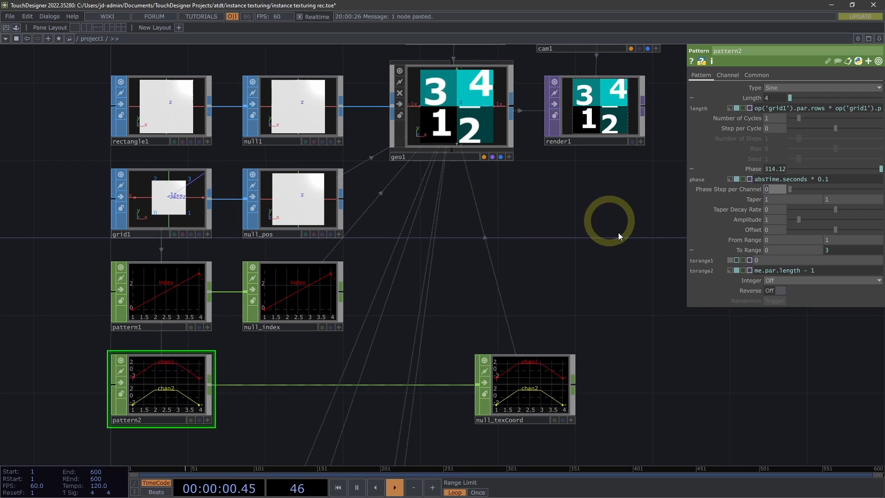
# Set pattern2's Phase Step per Channel to 0.25, comparing it with 0.5 along the way
pyautogui.write('.25')
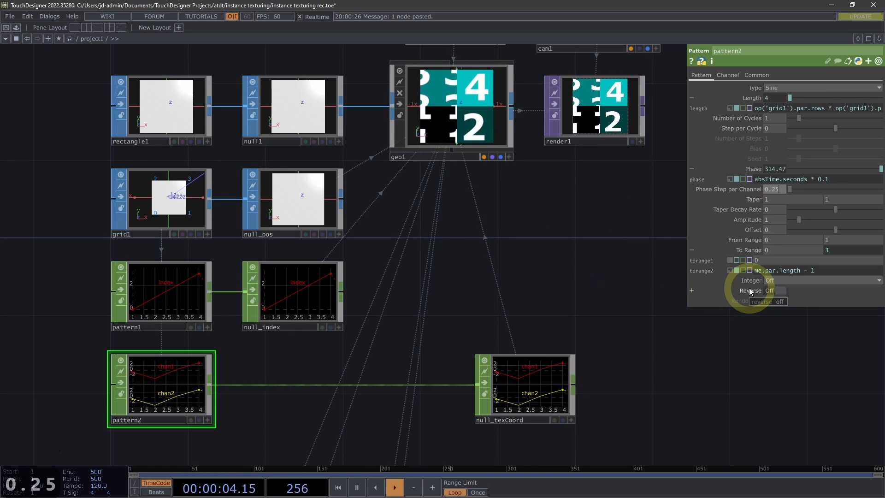
pyautogui.press('Return')
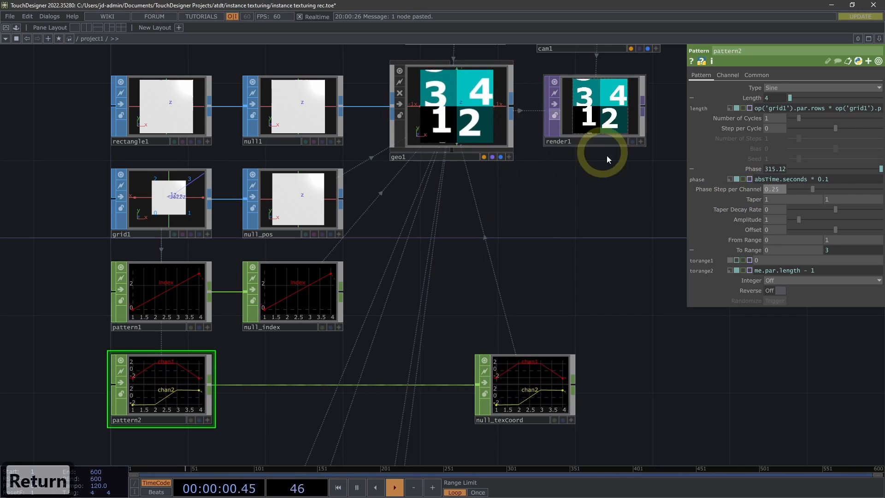
pyautogui.write('0.5')
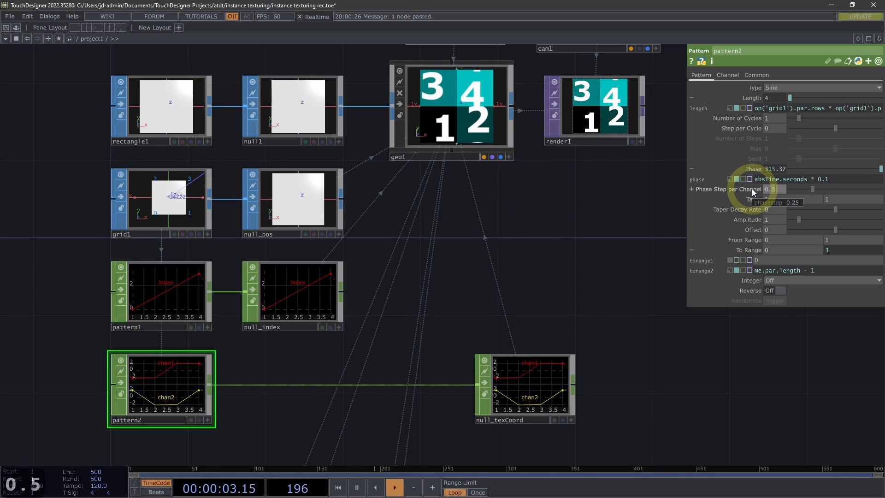
pyautogui.press('Return')
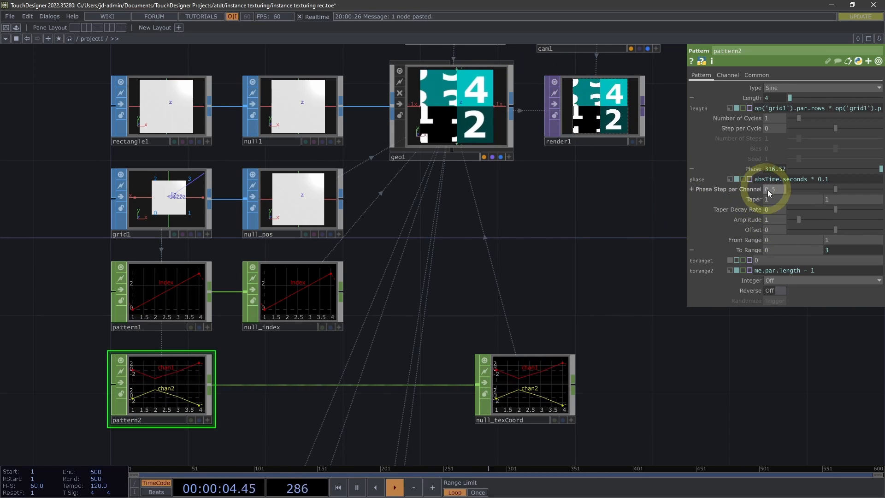
pyautogui.write('0.25')
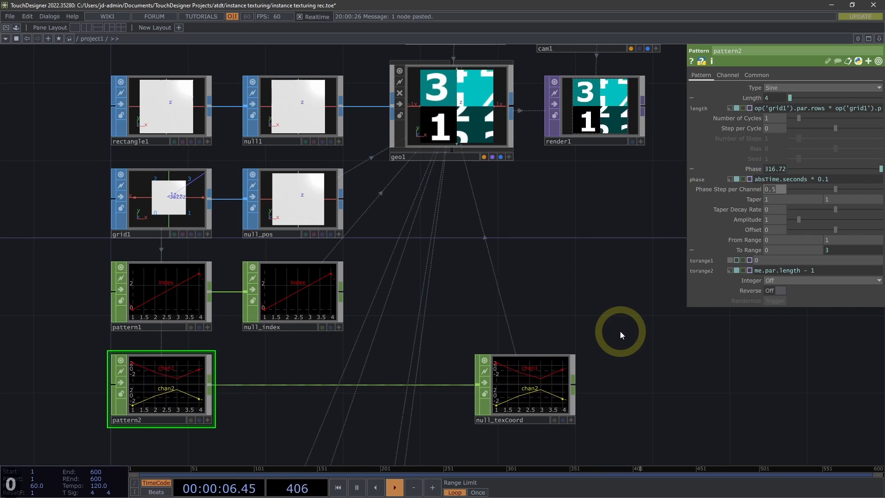
pyautogui.press('Return')
pyautogui.press('Return')
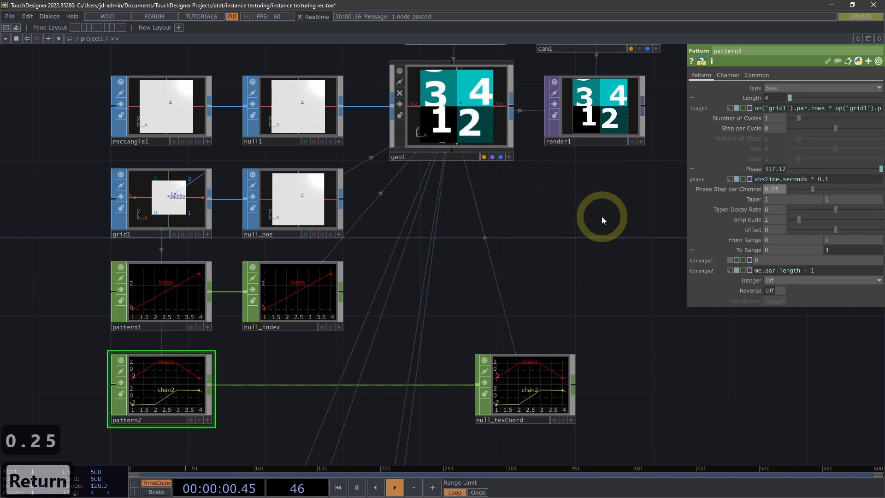
# Set Extend U and Extend V of geo1's instance textures to Mirror
pyautogui.moveTo(605, 230); pyautogui.dragTo(550, 389)
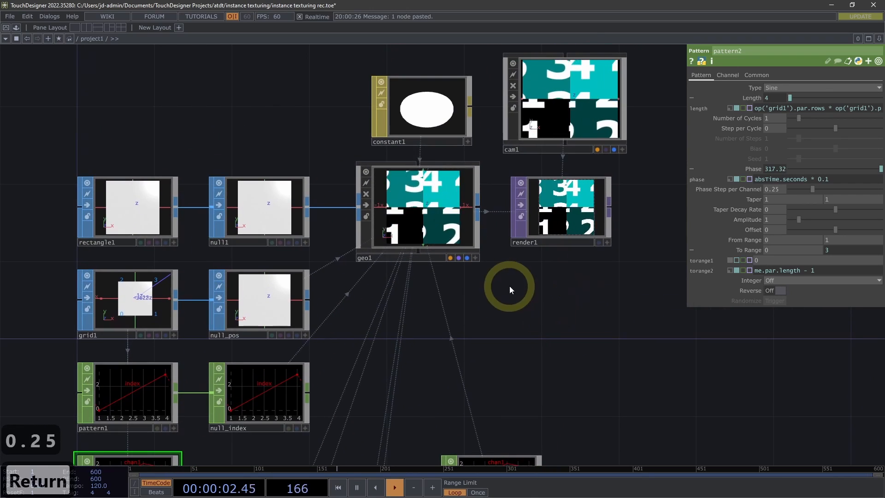
pyautogui.moveTo(516, 288); pyautogui.dragTo(524, 251)
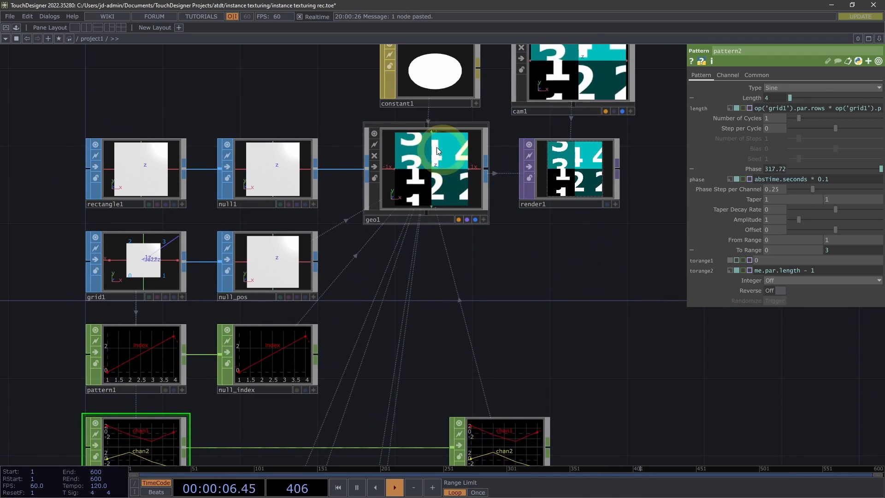
pyautogui.moveTo(481, 294); pyautogui.dragTo(466, 222)
pyautogui.click(418, 95)
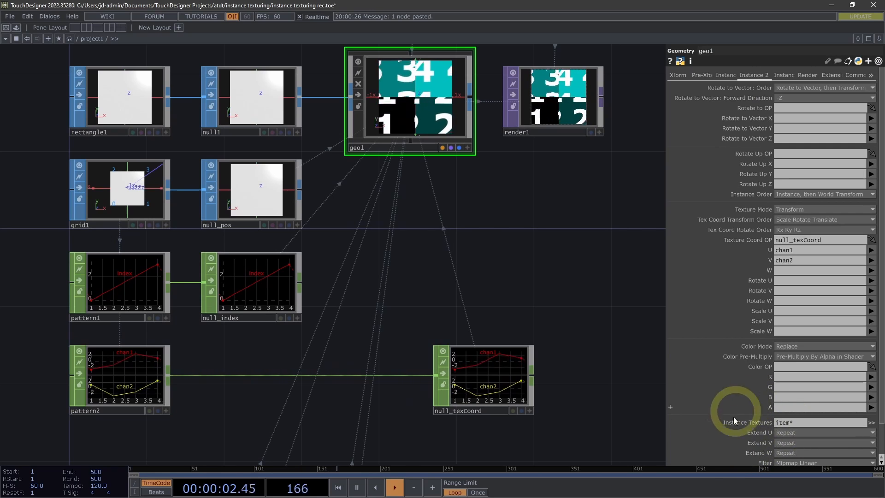
pyautogui.scroll(-3, 758, 406)
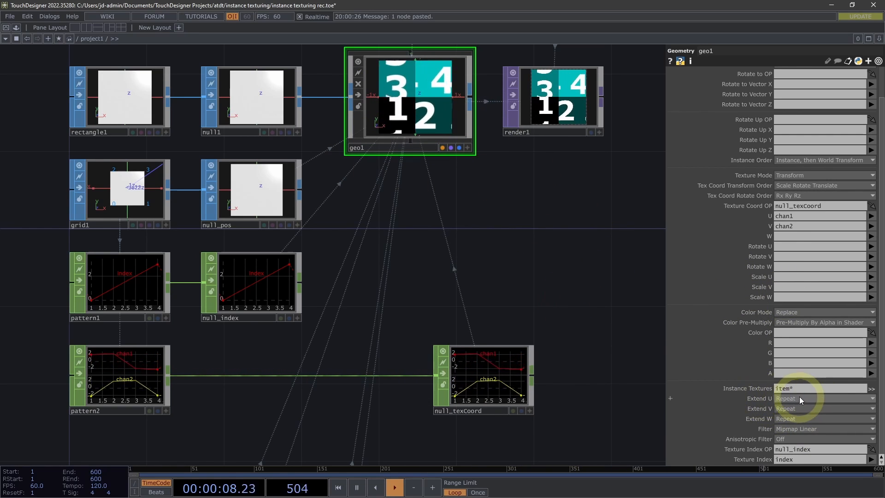
pyautogui.click(786, 409)
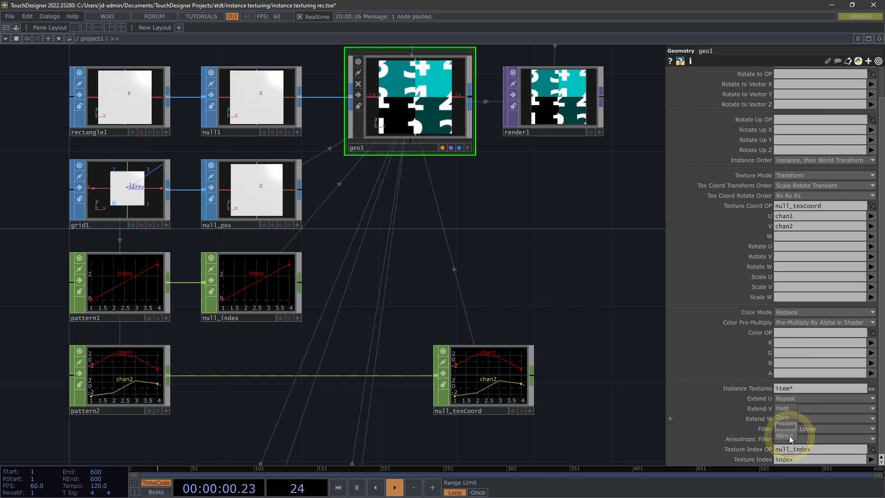
pyautogui.click(788, 436)
pyautogui.click(791, 409)
pyautogui.click(785, 446)
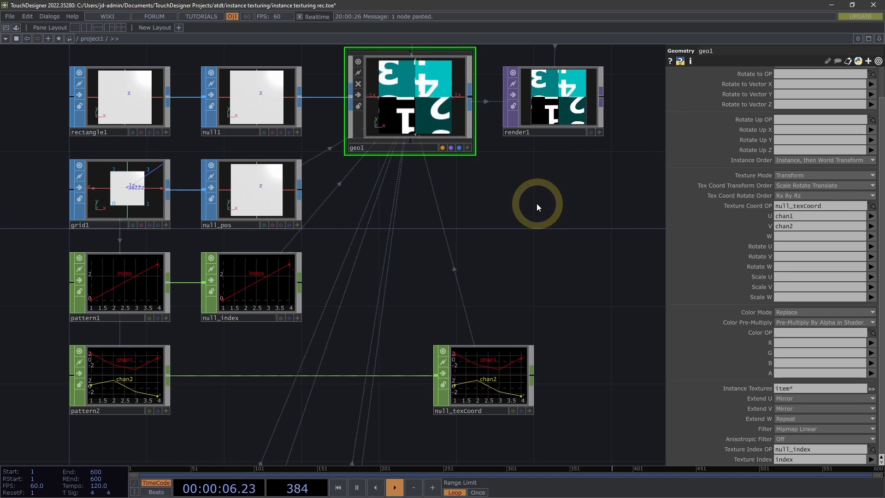
pyautogui.moveTo(537, 203); pyautogui.dragTo(524, 199)
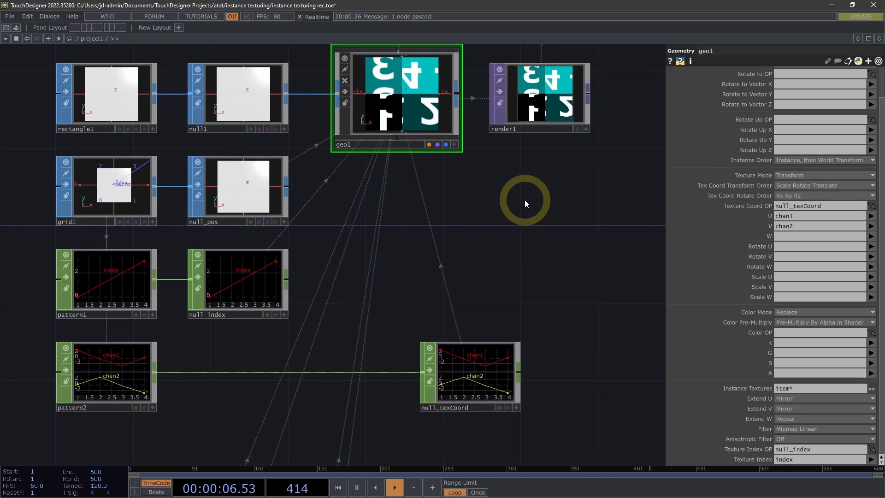
# Set Extend U and Extend V of geo1's instance textures back to Repeat
pyautogui.click(797, 399)
pyautogui.click(799, 425)
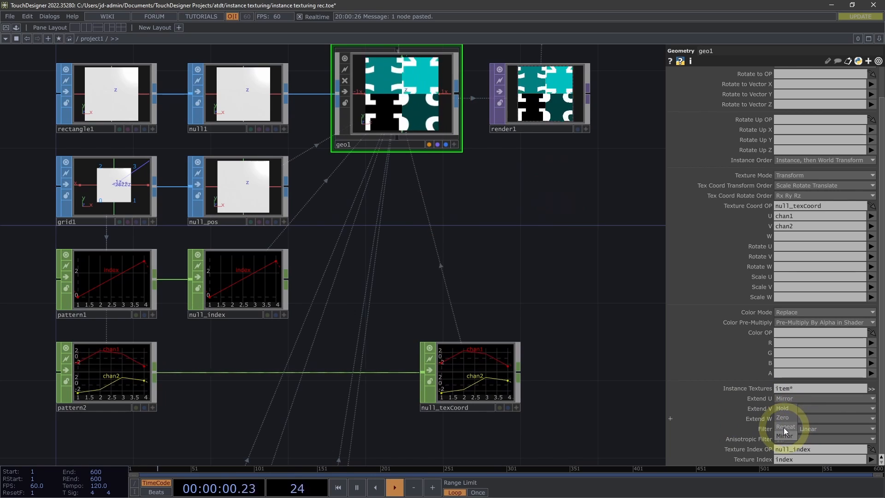
pyautogui.click(783, 408)
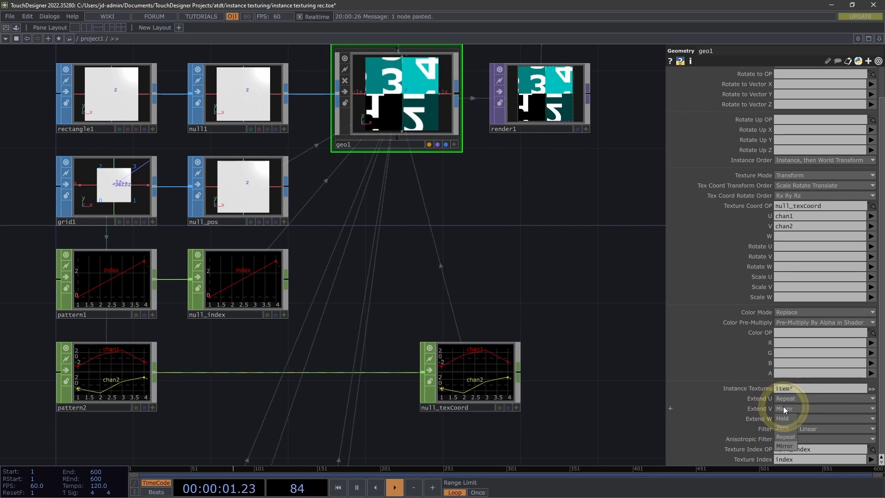
pyautogui.click(782, 435)
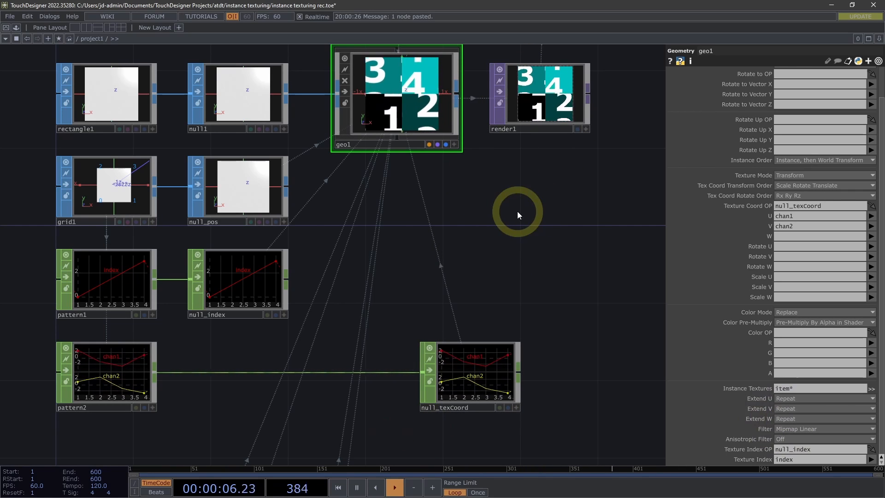
# Add a Phaser CHOP to the network just below the wire between pattern2 and null_texCoord
pyautogui.moveTo(383, 308); pyautogui.dragTo(430, 294)
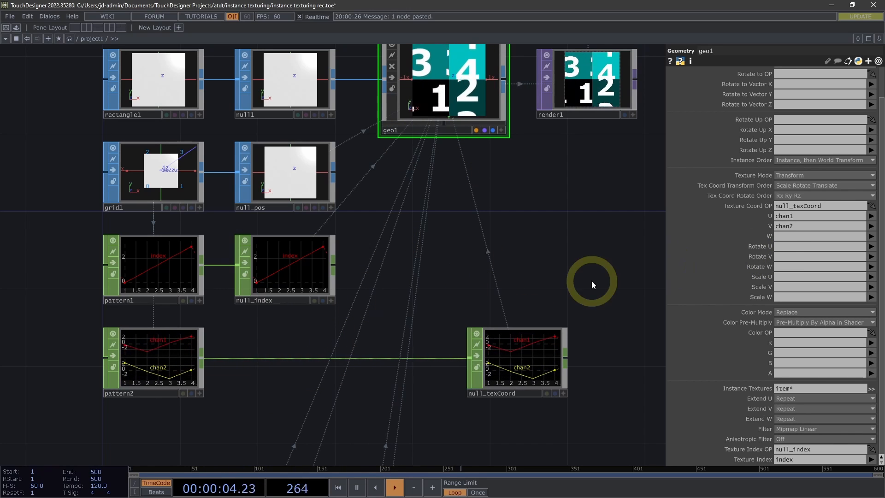
pyautogui.doubleClick(276, 378)
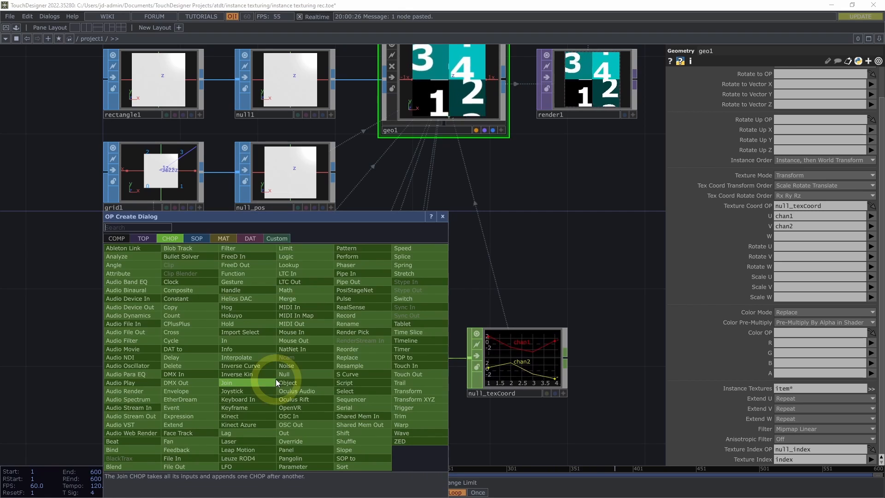
pyautogui.write('phase')
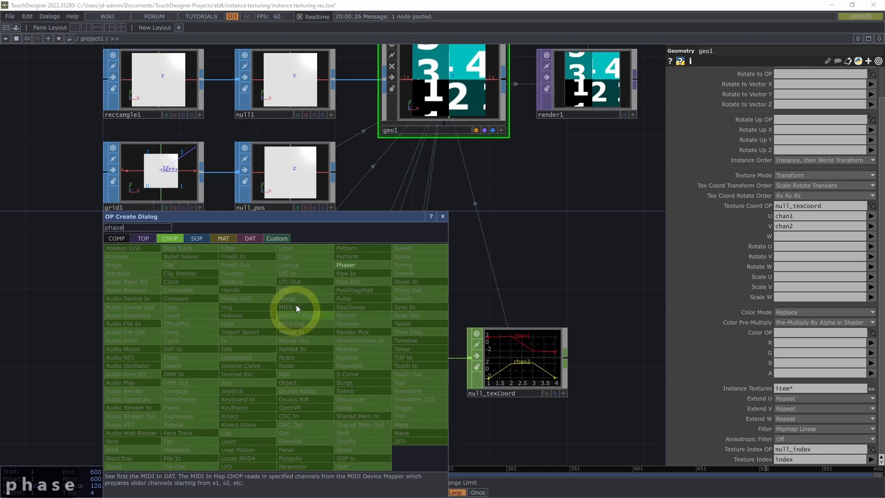
pyautogui.click(354, 262)
pyautogui.click(296, 406)
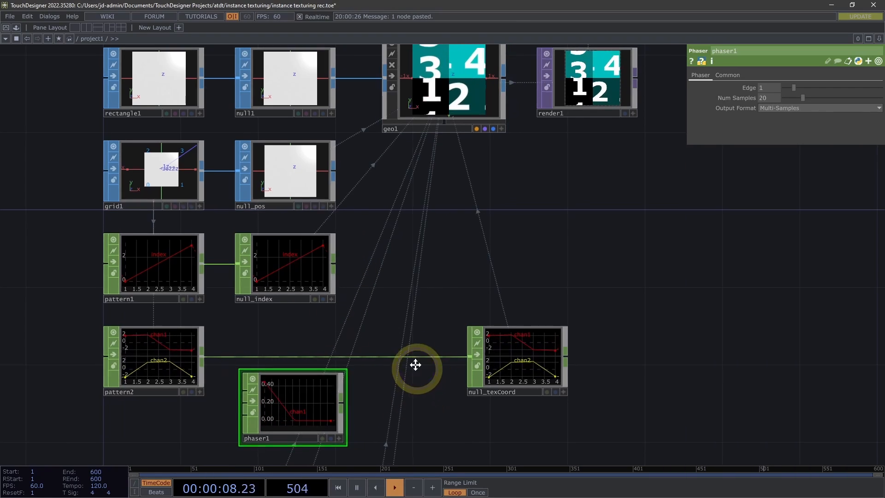
# Move null_texCoord farther from pattern2 and insert a Switch CHOP into the wire between them
pyautogui.moveTo(415, 364); pyautogui.dragTo(409, 323)
pyautogui.moveTo(425, 369); pyautogui.dragTo(421, 381)
pyautogui.moveTo(421, 380); pyautogui.dragTo(391, 379, button='middle')
pyautogui.moveTo(594, 261); pyautogui.dragTo(596, 229)
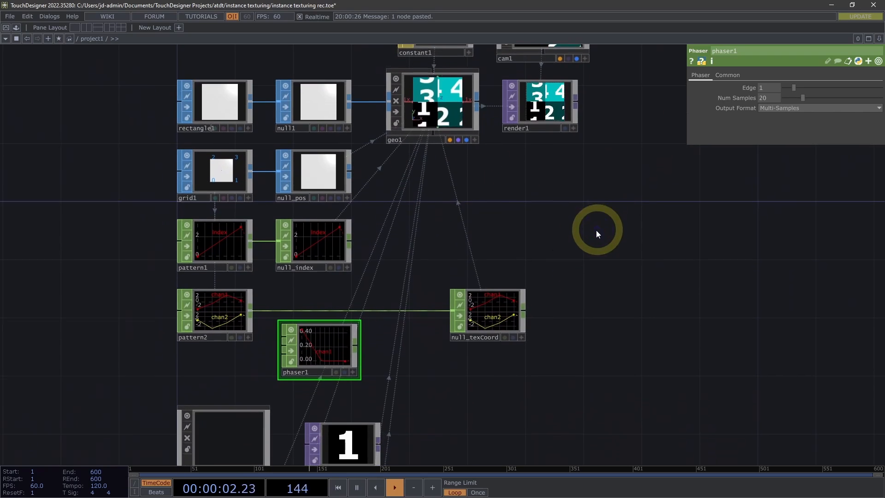
pyautogui.moveTo(495, 306); pyautogui.dragTo(531, 306)
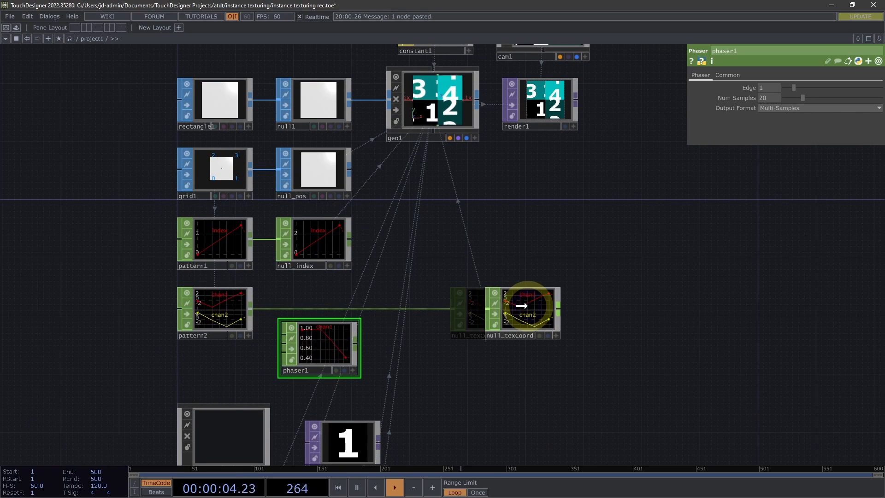
pyautogui.rightClick(420, 307)
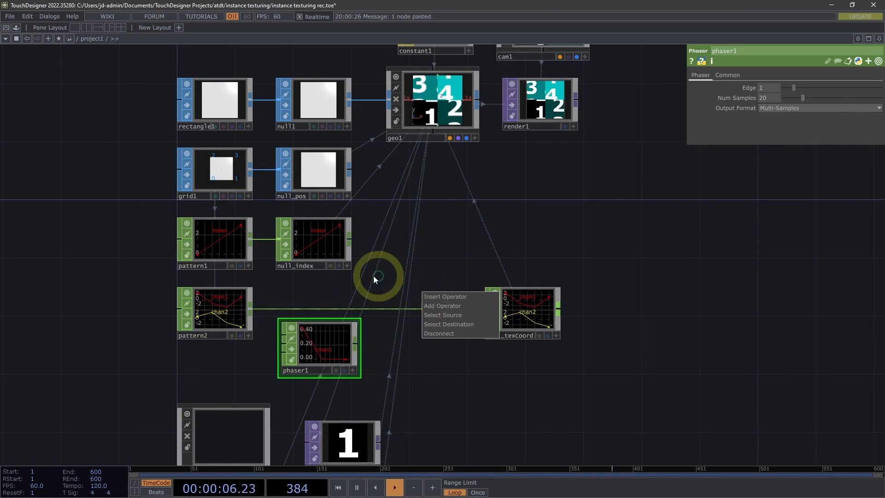
pyautogui.click(452, 296)
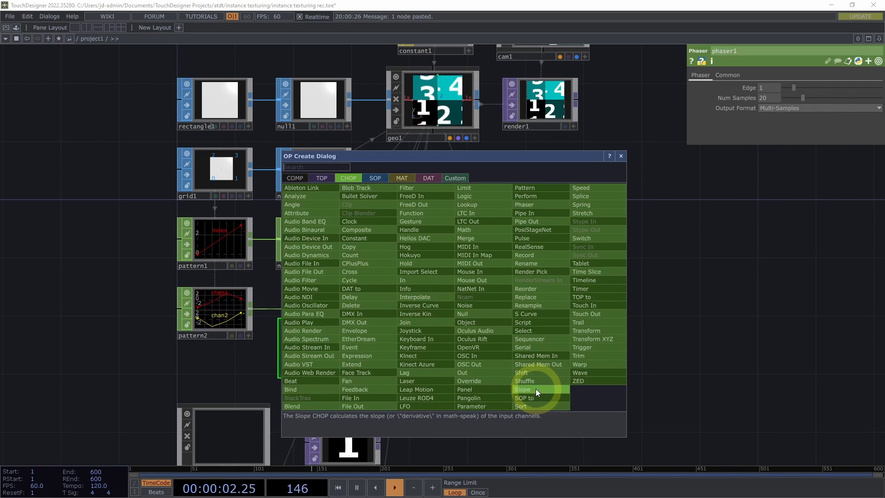
pyautogui.click(579, 238)
pyautogui.click(428, 311)
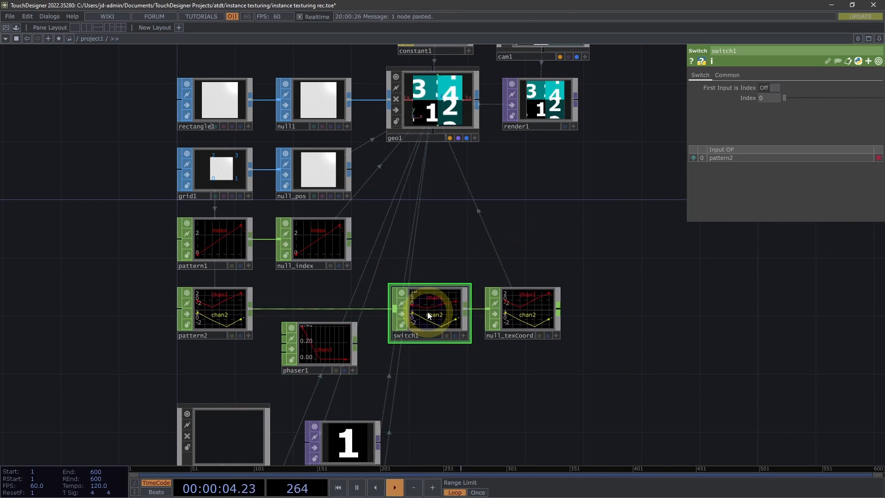
# Wire phaser1 into switch1 as its second input and connect pattern2's output to phaser1's input
pyautogui.moveTo(356, 344); pyautogui.dragTo(394, 308)
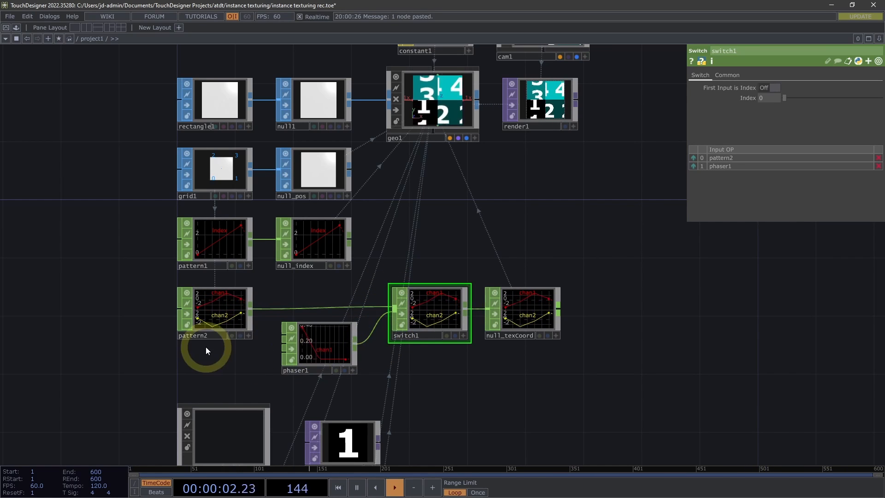
pyautogui.moveTo(256, 349); pyautogui.dragTo(271, 343)
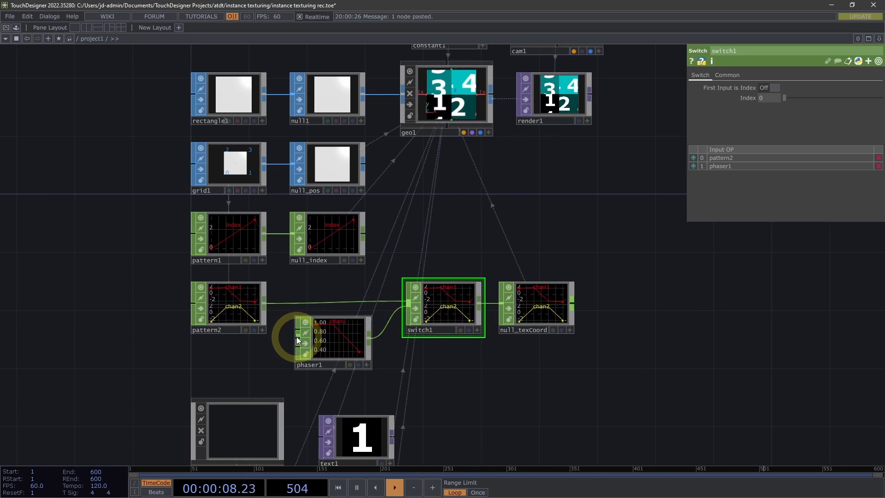
pyautogui.moveTo(263, 305); pyautogui.dragTo(322, 352)
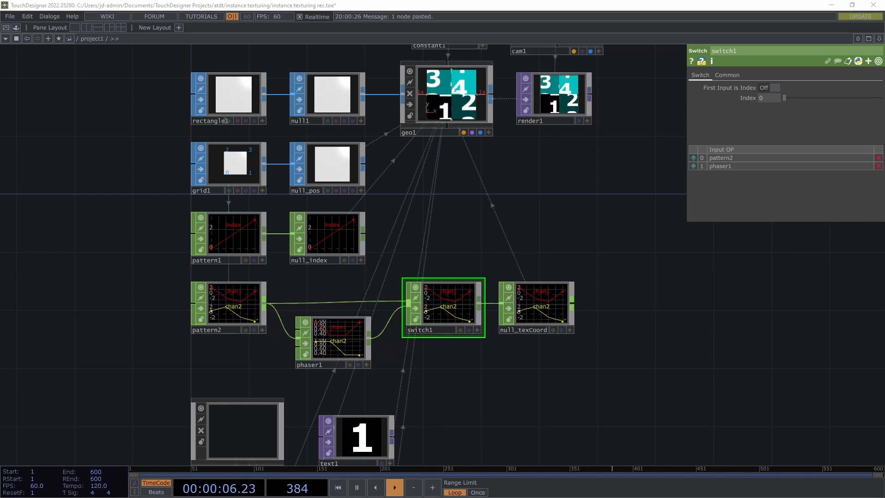
# Set phaser1's Edge to 3.95
pyautogui.click(325, 341)
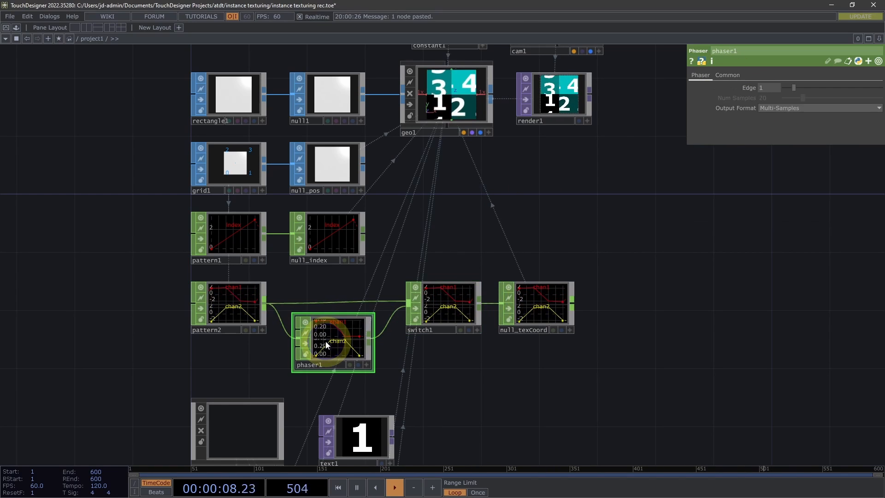
pyautogui.click(772, 87)
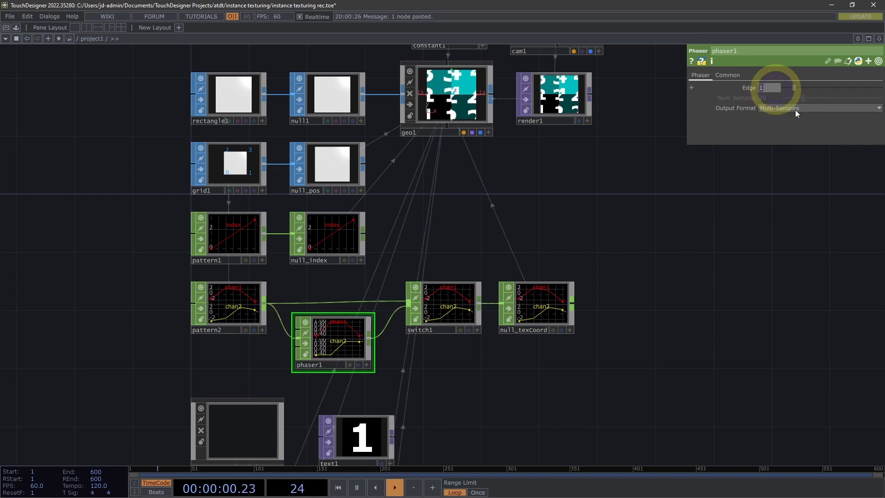
pyautogui.write('3.95')
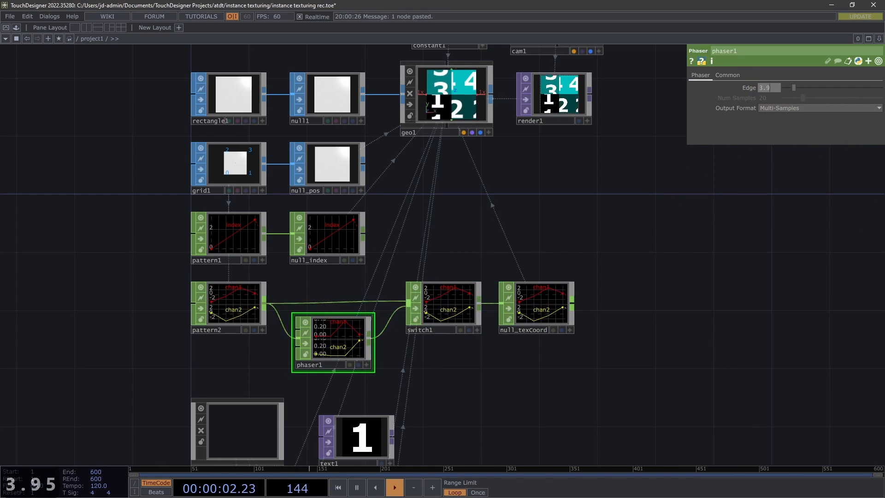
pyautogui.press('Return')
# Set switch1's Index to 1 so that phaser1 drives the texture coordinates
pyautogui.moveTo(575, 242); pyautogui.dragTo(523, 250)
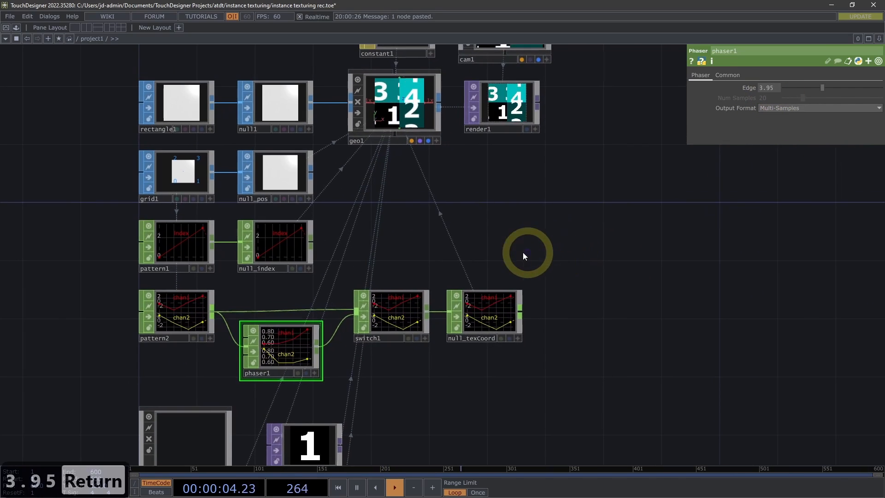
pyautogui.click(402, 314)
pyautogui.click(447, 258)
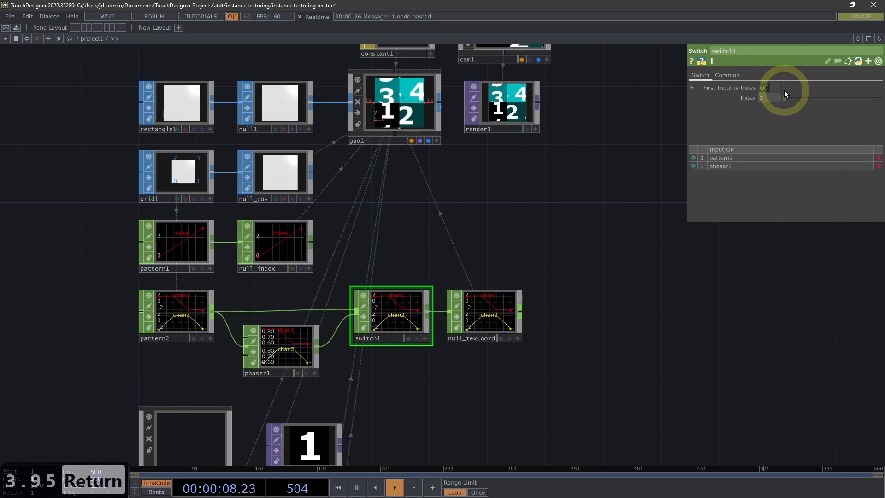
pyautogui.moveTo(766, 95)
pyautogui.mouseDown()
pyautogui.moveTo(788, 82)
pyautogui.moveTo(772, 99)
pyautogui.mouseUp()
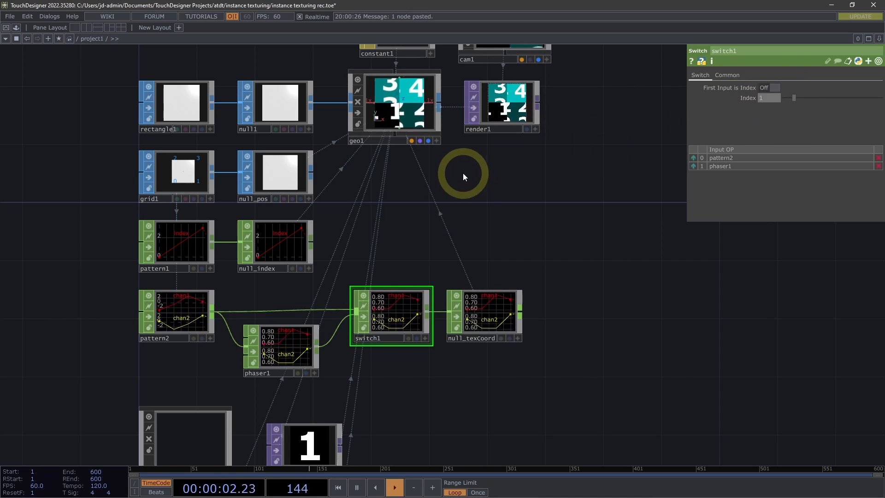
pyautogui.moveTo(463, 174); pyautogui.dragTo(499, 223)
pyautogui.moveTo(455, 210); pyautogui.dragTo(478, 208, button='middle')
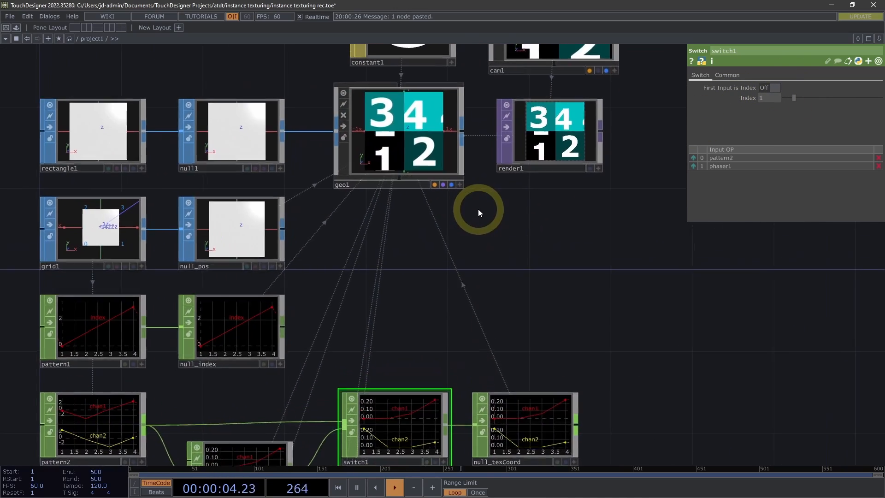
pyautogui.moveTo(481, 211); pyautogui.dragTo(490, 215)
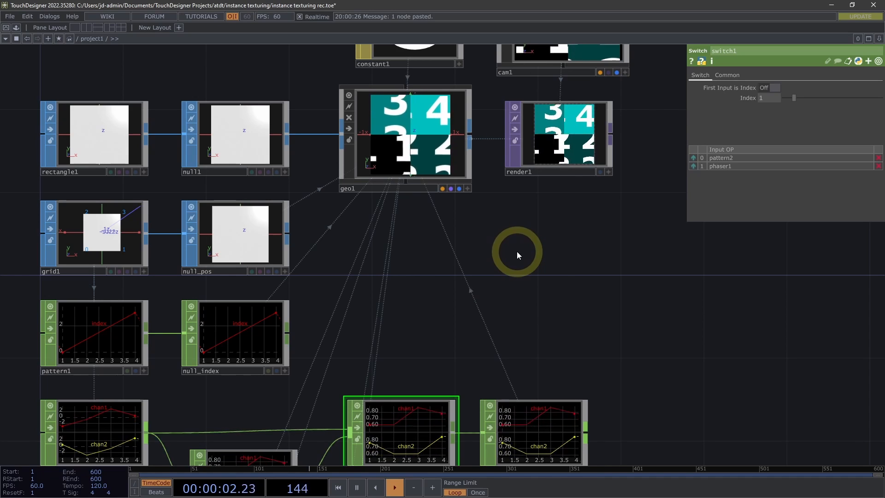
pyautogui.scroll(-8, 653, 245)
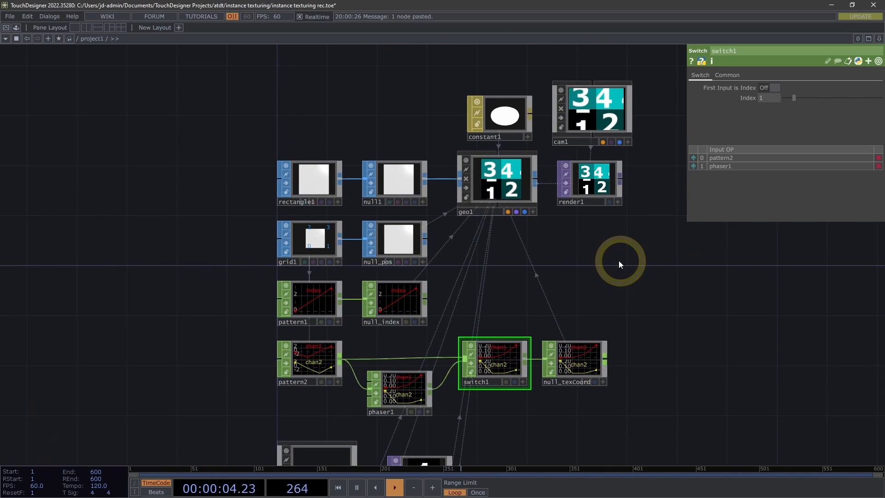